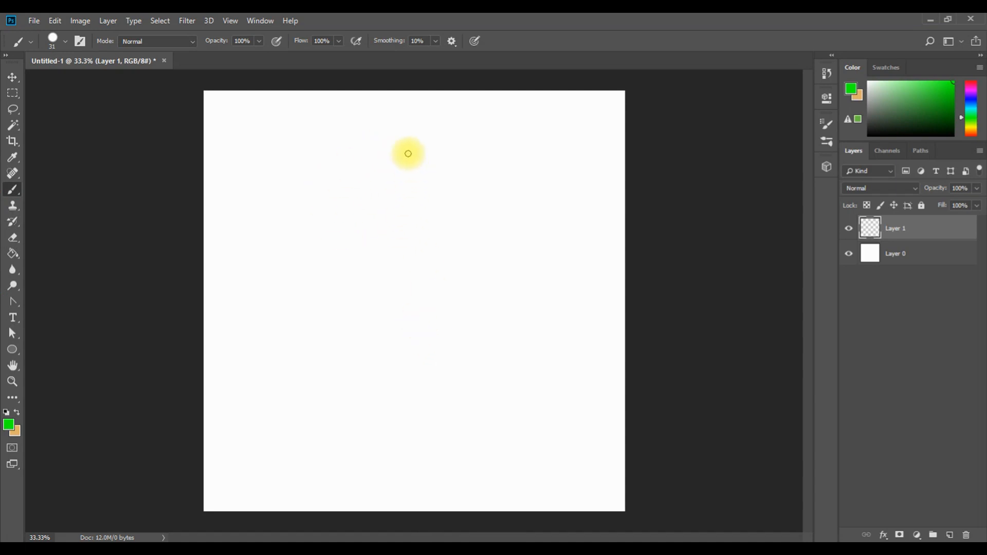
# Paint a green joint as a crossed circle in the lower middle of the canvas, with a long bone tapering upward to a point.
pyautogui.moveTo(376, 365)
pyautogui.mouseDown()
pyautogui.moveTo(369, 371)
pyautogui.moveTo(403, 403)
pyautogui.moveTo(429, 379)
pyautogui.moveTo(397, 354)
pyautogui.moveTo(371, 368)
pyautogui.moveTo(393, 384)
pyautogui.moveTo(394, 409)
pyautogui.mouseUp()
pyautogui.moveTo(372, 377); pyautogui.dragTo(431, 379)
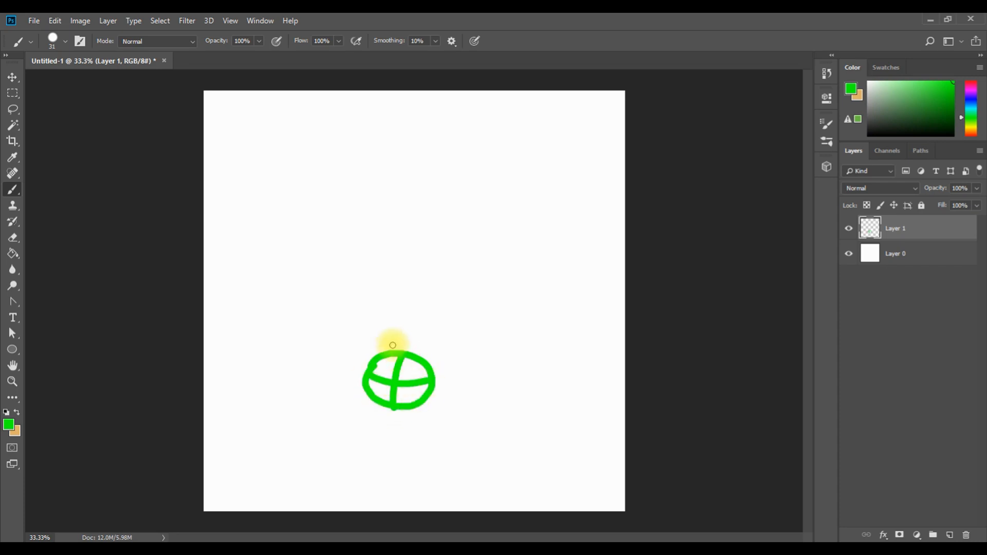
pyautogui.moveTo(412, 172); pyautogui.dragTo(369, 366)
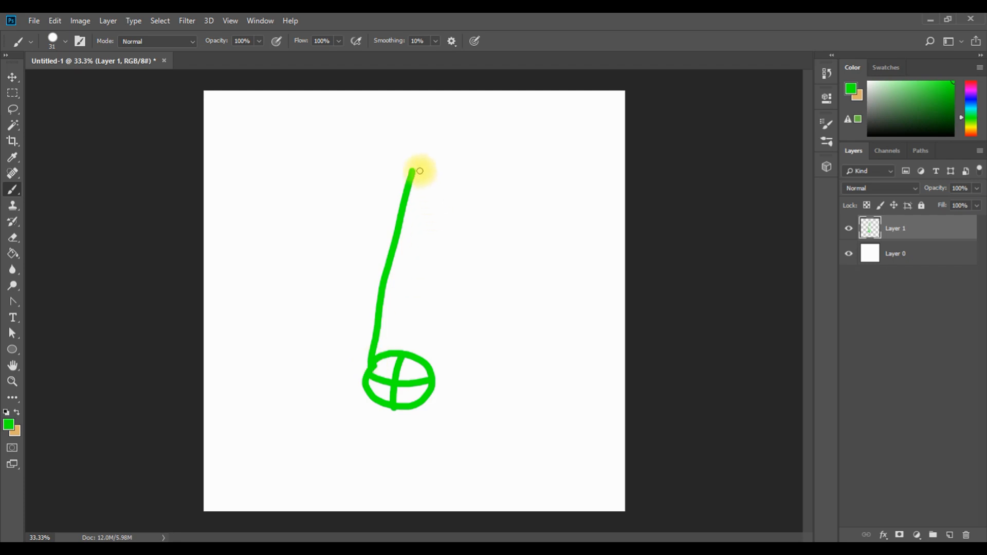
pyautogui.moveTo(413, 172)
pyautogui.mouseDown()
pyautogui.moveTo(415, 271)
pyautogui.moveTo(431, 368)
pyautogui.mouseUp()
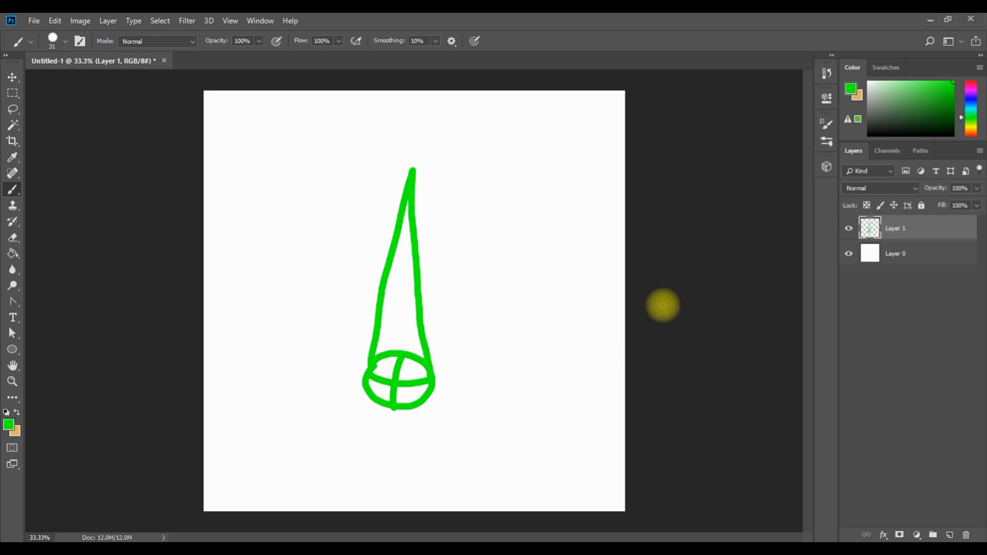
# Add a new layer and paint a red cylinder on it that encloses the green joint and bone.
pyautogui.click(949, 535)
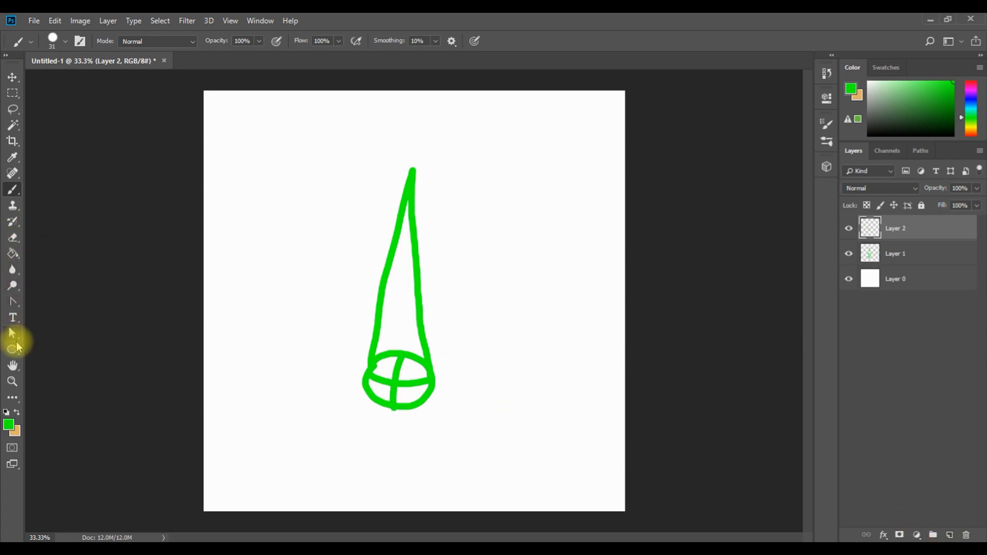
pyautogui.click(17, 412)
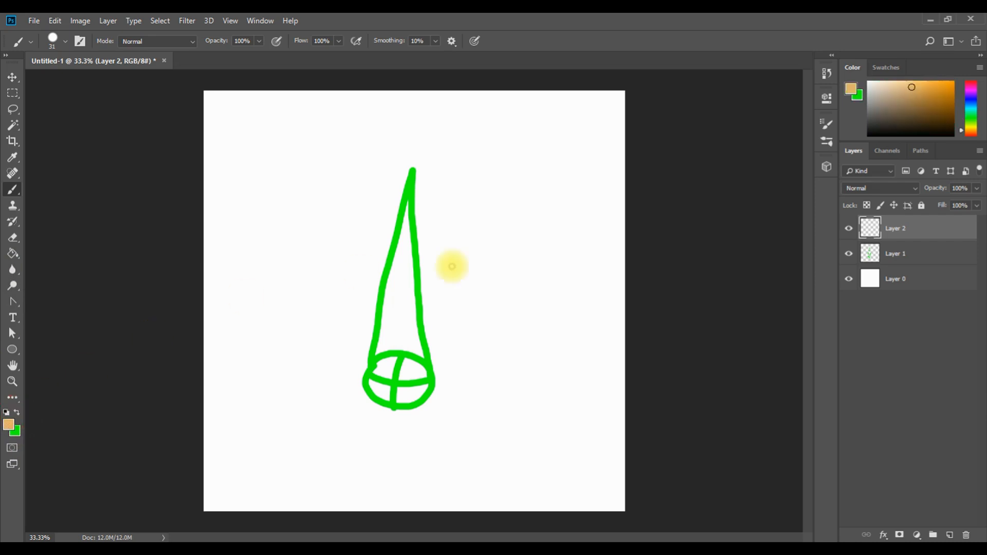
pyautogui.moveTo(971, 96)
pyautogui.mouseDown()
pyautogui.moveTo(971, 77)
pyautogui.moveTo(955, 78)
pyautogui.mouseUp()
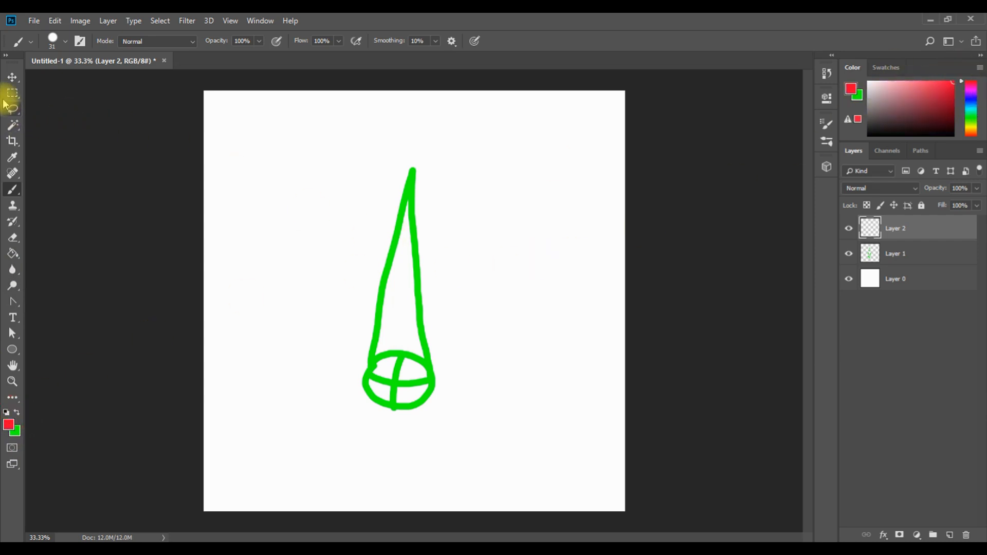
pyautogui.moveTo(375, 162)
pyautogui.mouseDown()
pyautogui.moveTo(397, 169)
pyautogui.moveTo(443, 155)
pyautogui.moveTo(387, 152)
pyautogui.moveTo(366, 214)
pyautogui.moveTo(348, 391)
pyautogui.moveTo(386, 419)
pyautogui.moveTo(447, 403)
pyautogui.moveTo(433, 386)
pyautogui.moveTo(369, 390)
pyautogui.mouseUp()
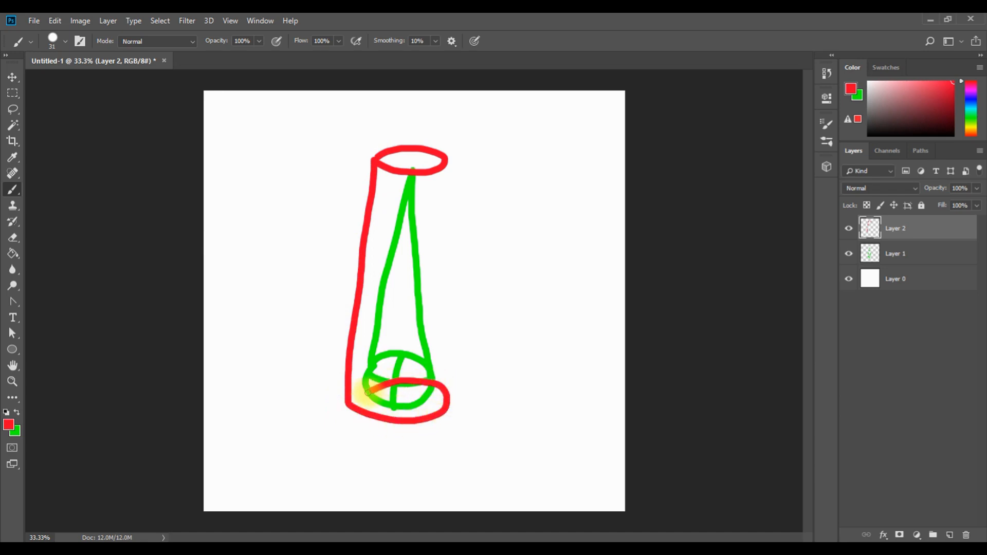
pyautogui.moveTo(447, 164)
pyautogui.mouseDown()
pyautogui.moveTo(434, 379)
pyautogui.moveTo(444, 400)
pyautogui.mouseUp()
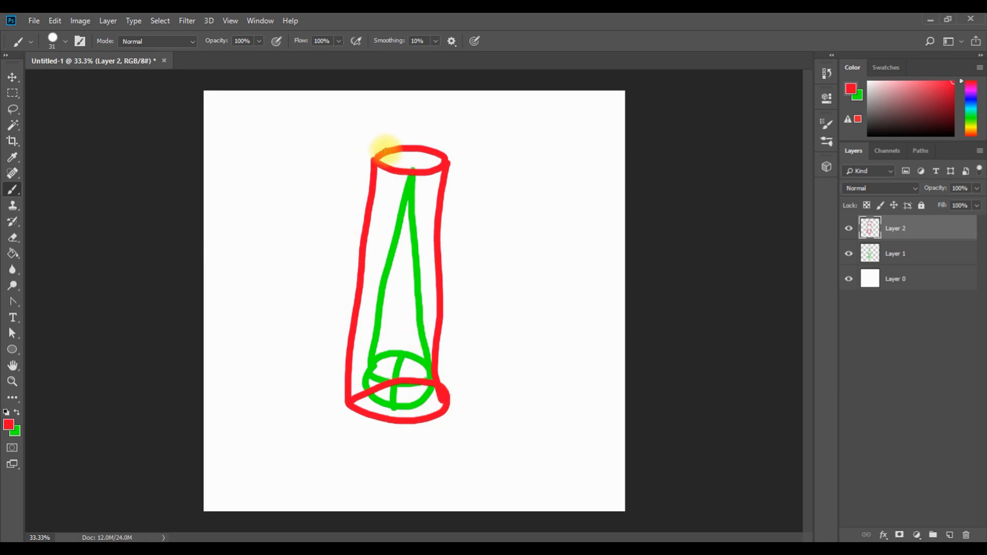
# Paint black vertex dots around the upper and lower rims of the red cylinder.
pyautogui.click(868, 135)
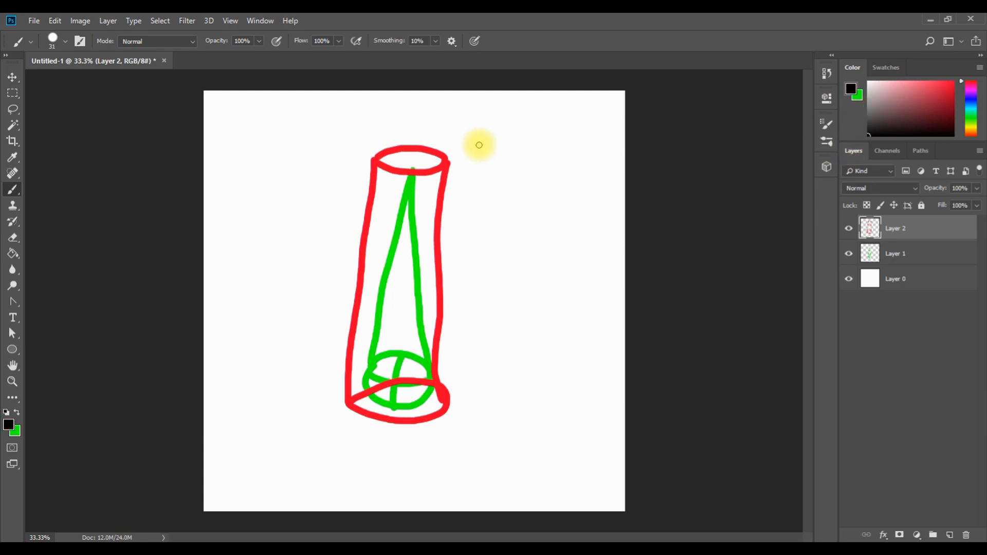
pyautogui.click(422, 146)
pyautogui.click(421, 174)
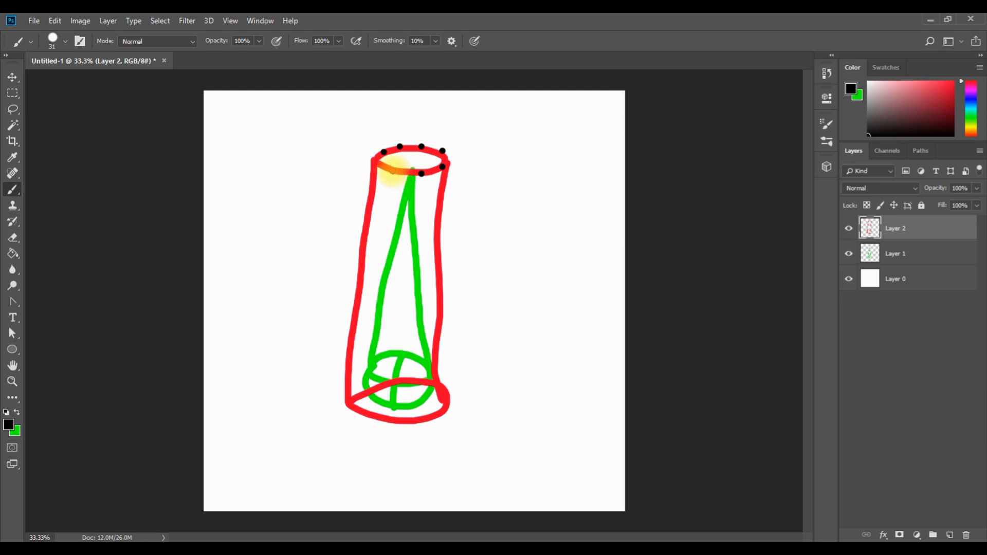
pyautogui.click(363, 394)
pyautogui.click(348, 408)
pyautogui.click(388, 422)
pyautogui.click(421, 424)
pyautogui.click(442, 390)
pyautogui.click(419, 380)
pyautogui.click(384, 385)
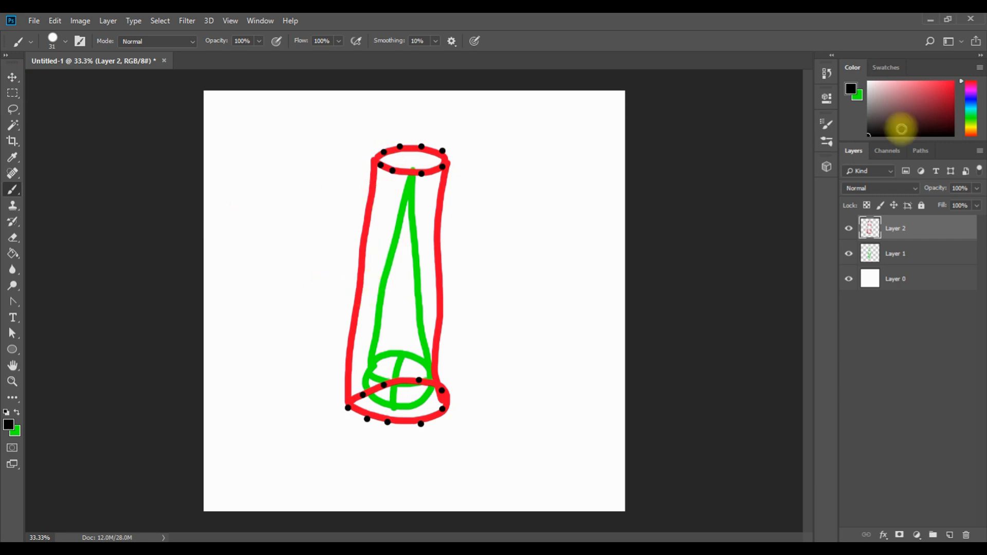
# Circle the dotted upper and lower rims of the cylinder in yellow.
pyautogui.click(970, 125)
pyautogui.moveTo(939, 108); pyautogui.dragTo(963, 62)
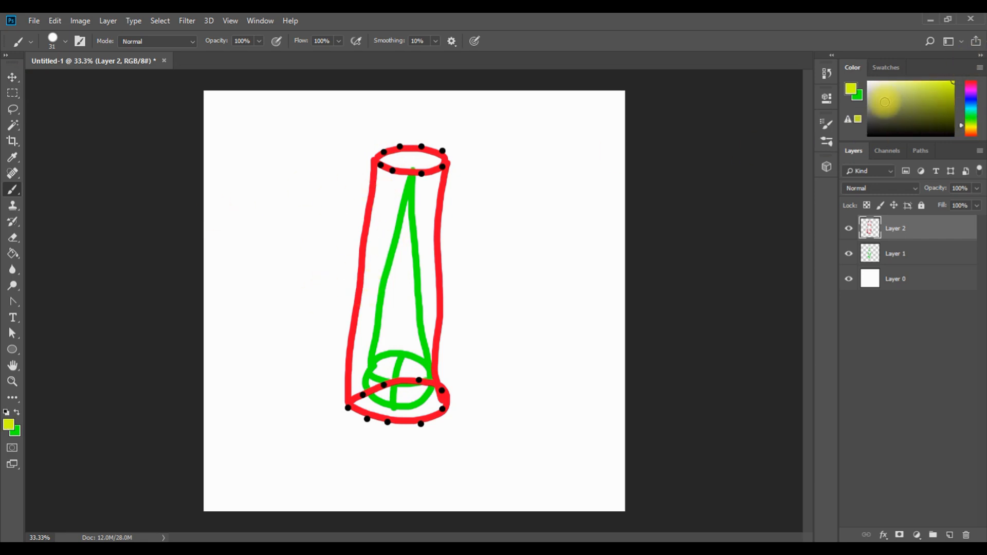
pyautogui.moveTo(423, 129)
pyautogui.mouseDown()
pyautogui.moveTo(371, 176)
pyautogui.moveTo(469, 149)
pyautogui.moveTo(411, 129)
pyautogui.mouseUp()
pyautogui.moveTo(367, 371)
pyautogui.mouseDown()
pyautogui.moveTo(326, 410)
pyautogui.moveTo(449, 434)
pyautogui.moveTo(442, 362)
pyautogui.moveTo(411, 384)
pyautogui.mouseUp()
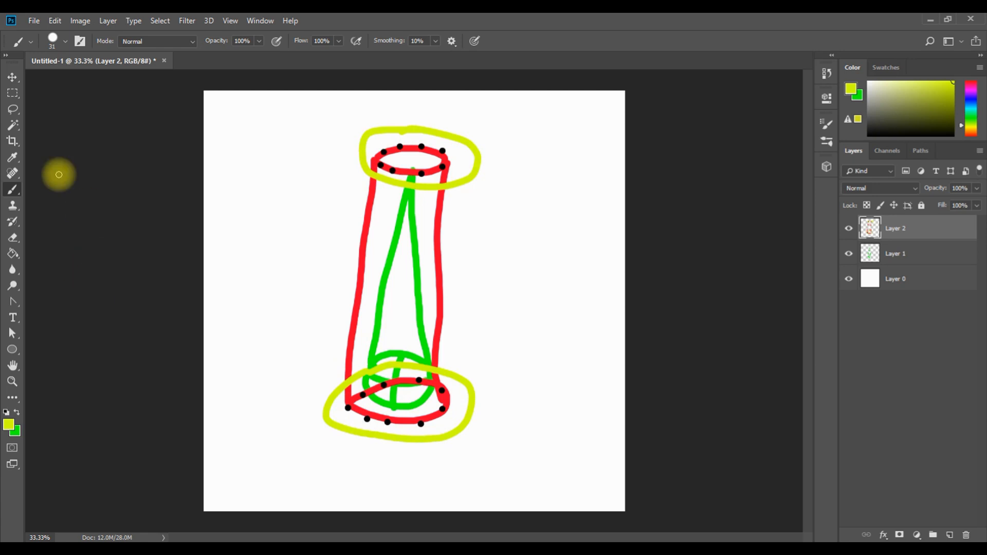
pyautogui.click(12, 77)
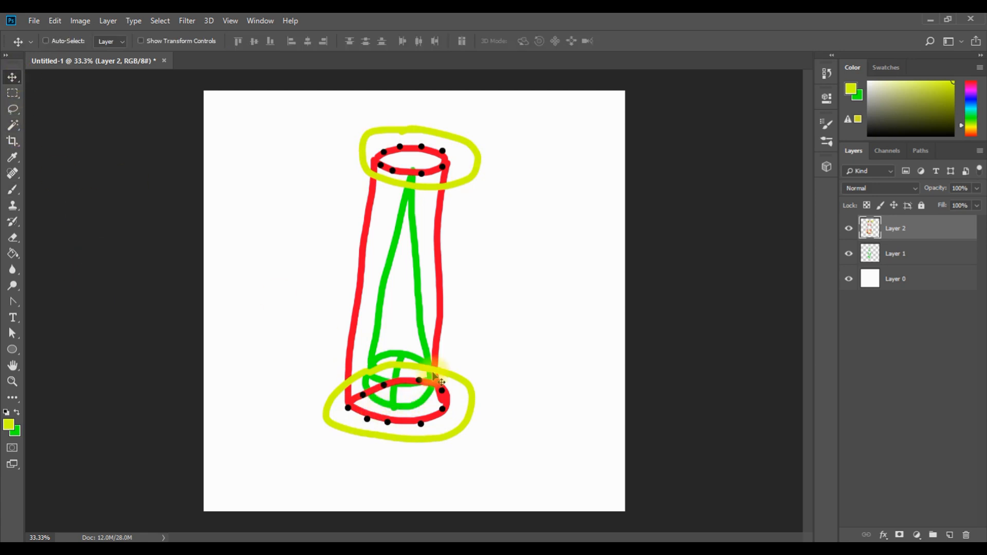
# Hide the cylinder layer and, on Layer 1, paint a second green joint with a horizontal bone ending in a small third joint.
pyautogui.click(848, 230)
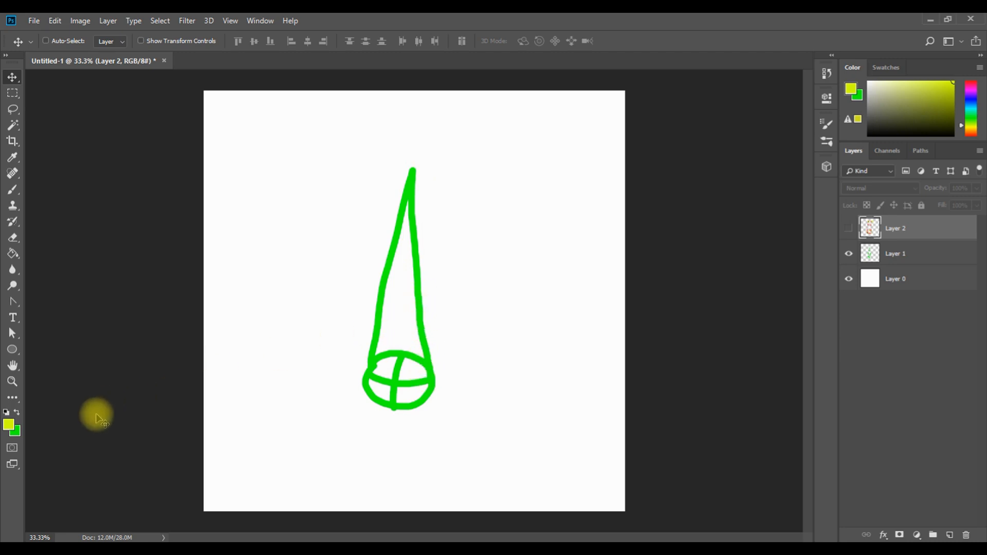
pyautogui.click(17, 412)
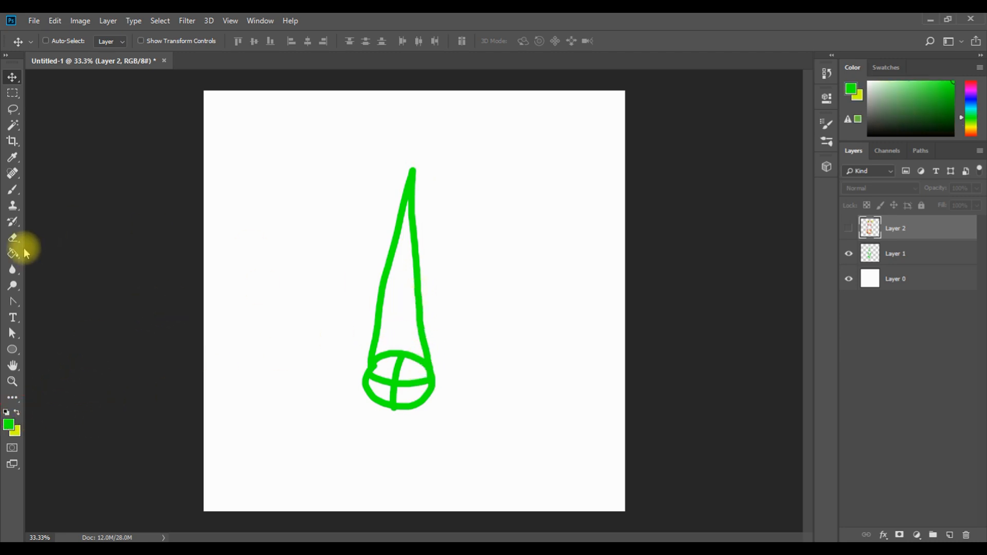
pyautogui.click(13, 189)
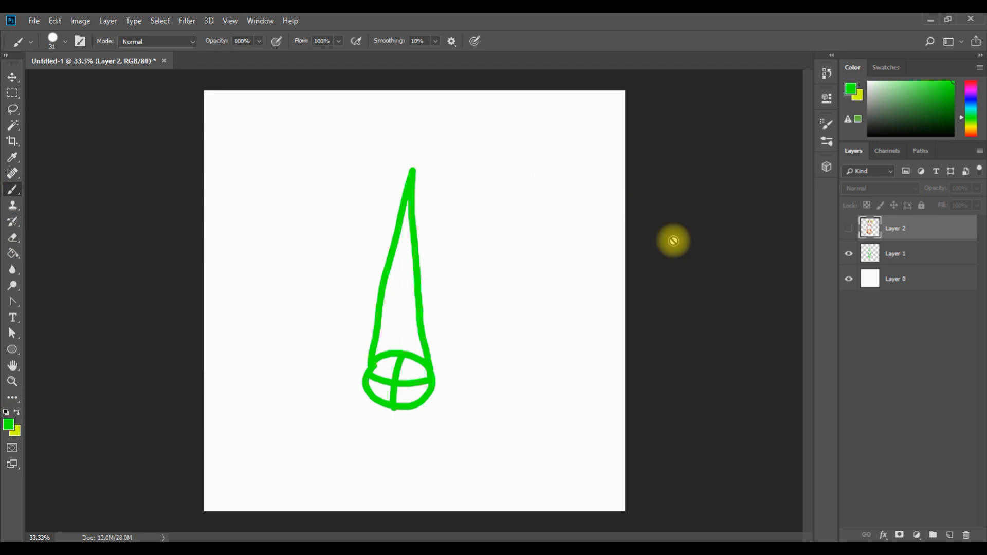
pyautogui.click(893, 254)
pyautogui.moveTo(413, 124)
pyautogui.mouseDown()
pyautogui.moveTo(399, 128)
pyautogui.moveTo(406, 156)
pyautogui.moveTo(441, 136)
pyautogui.moveTo(411, 126)
pyautogui.moveTo(419, 157)
pyautogui.moveTo(396, 143)
pyautogui.moveTo(441, 143)
pyautogui.moveTo(428, 139)
pyautogui.moveTo(435, 122)
pyautogui.moveTo(543, 146)
pyautogui.moveTo(431, 159)
pyautogui.mouseUp()
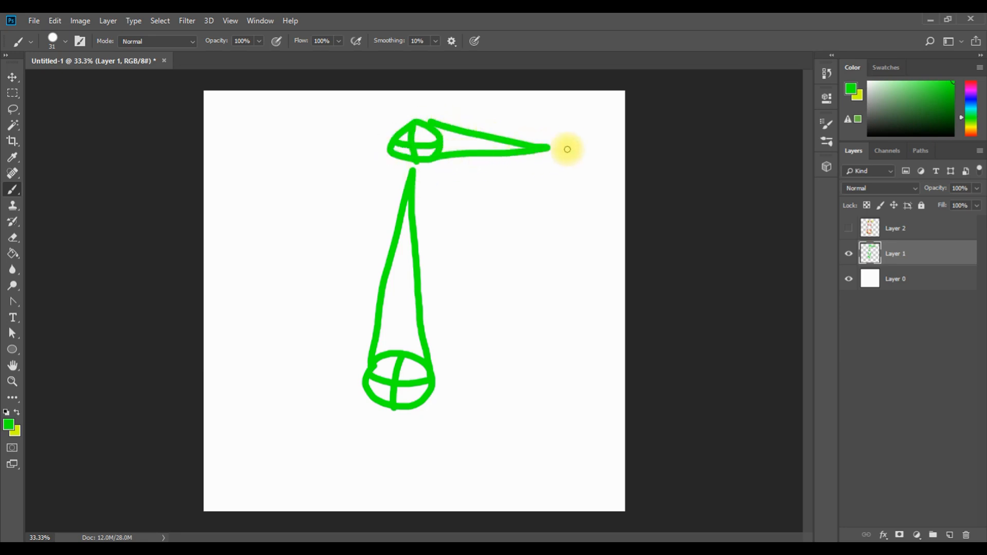
pyautogui.moveTo(575, 136)
pyautogui.mouseDown()
pyautogui.moveTo(563, 142)
pyautogui.moveTo(591, 145)
pyautogui.moveTo(569, 132)
pyautogui.moveTo(586, 147)
pyautogui.mouseUp()
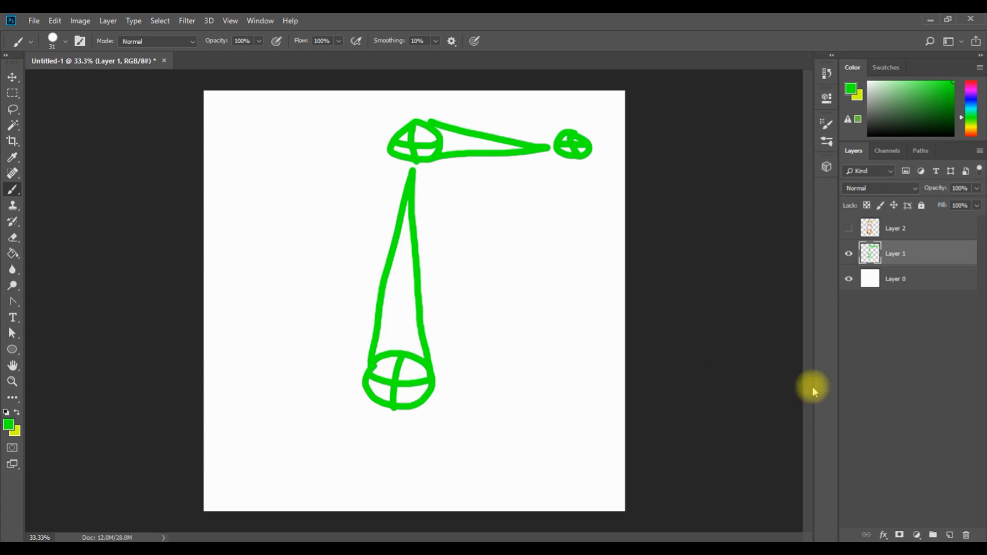
# Show the cylinder layer again and paint a ring of black dots around the middle of the cylinder.
pyautogui.click(849, 228)
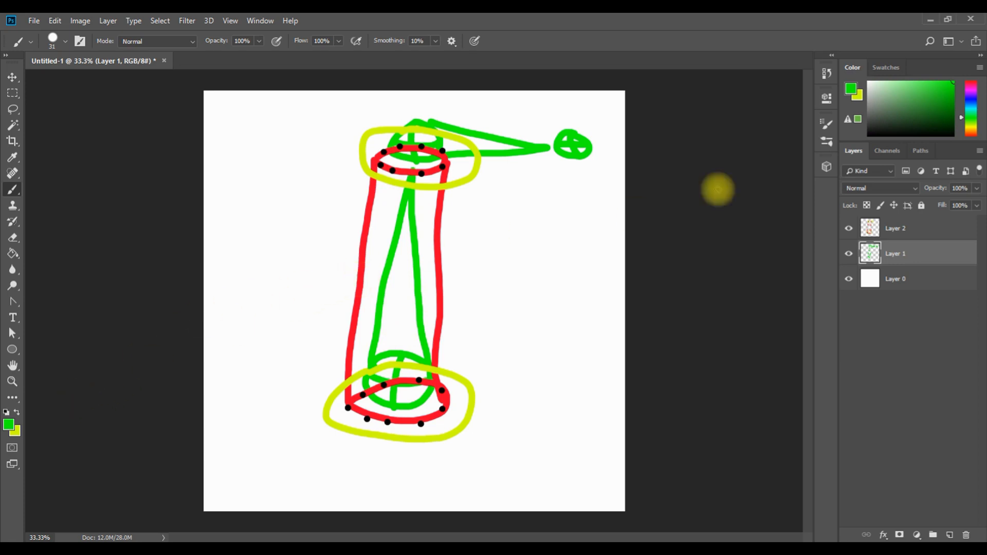
pyautogui.click(868, 135)
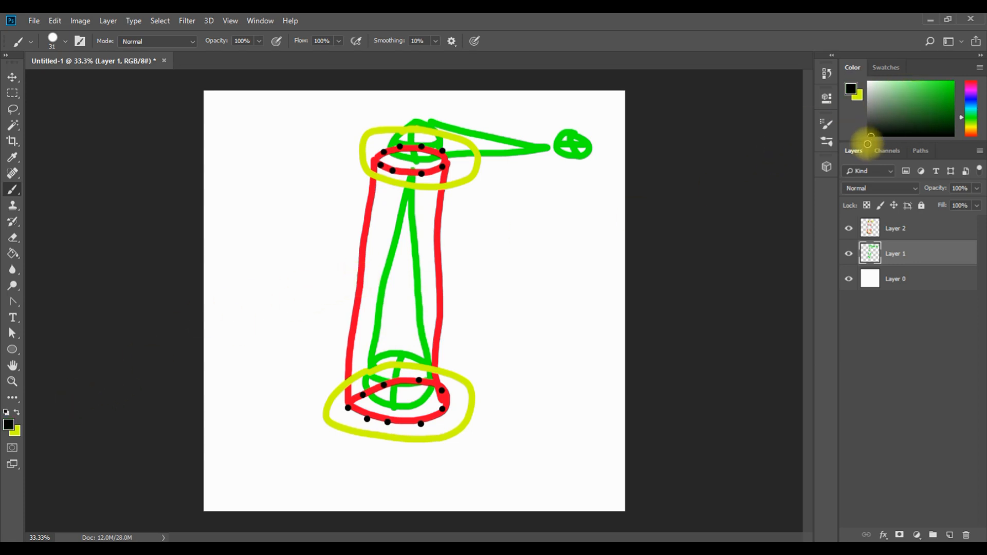
pyautogui.click(377, 287)
pyautogui.click(404, 288)
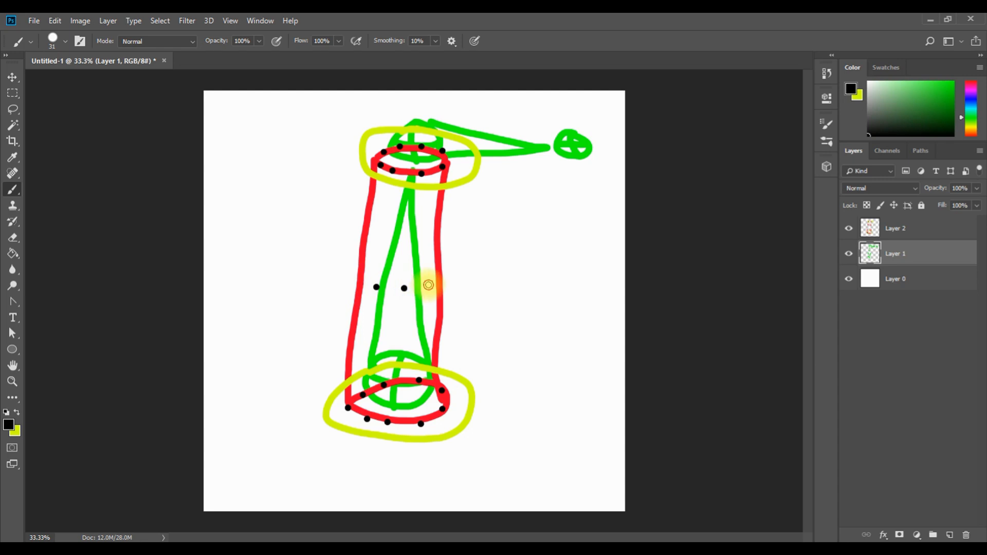
pyautogui.click(410, 266)
pyautogui.click(388, 265)
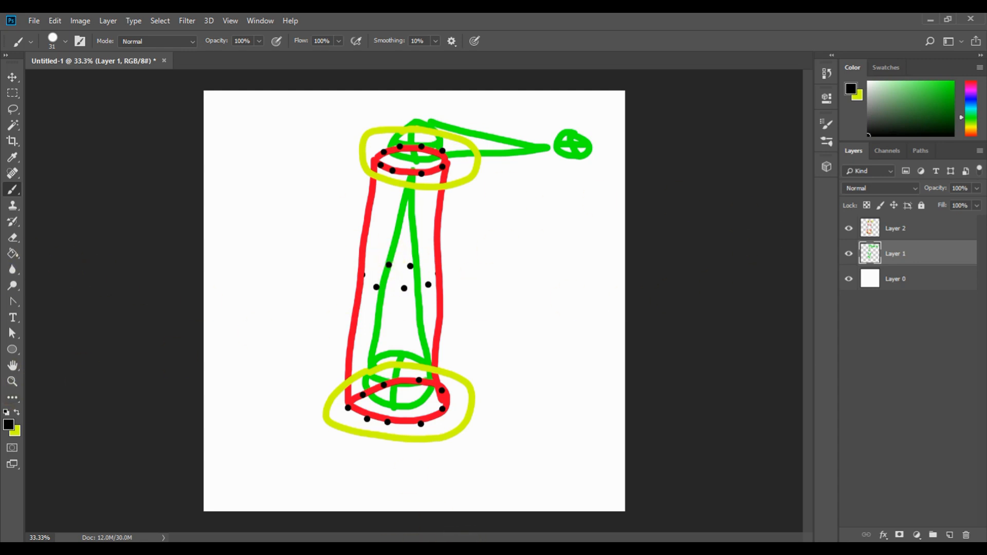
# Switch to Maya and display the Rigging shelf and the Rigging menu set.
pyautogui.click(423, 497)
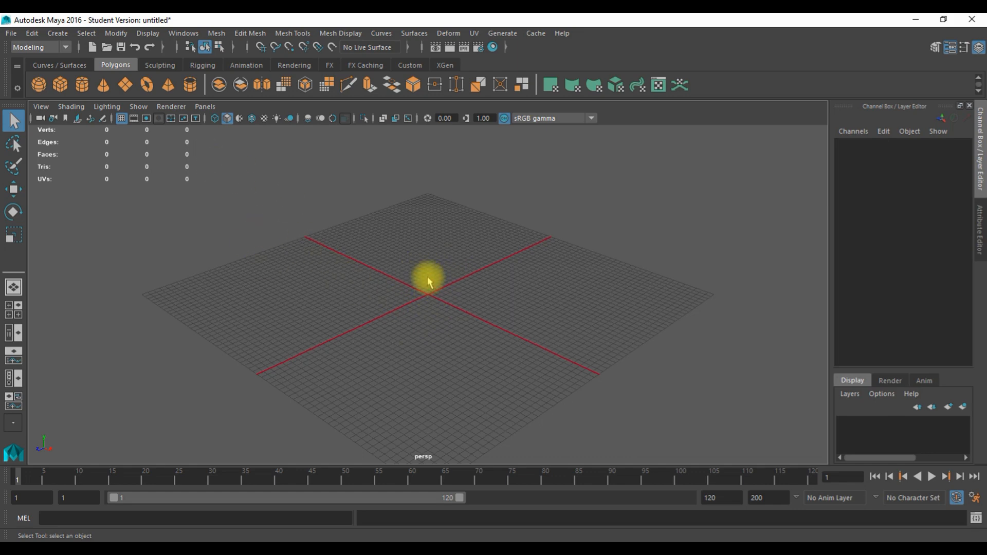
pyautogui.click(211, 66)
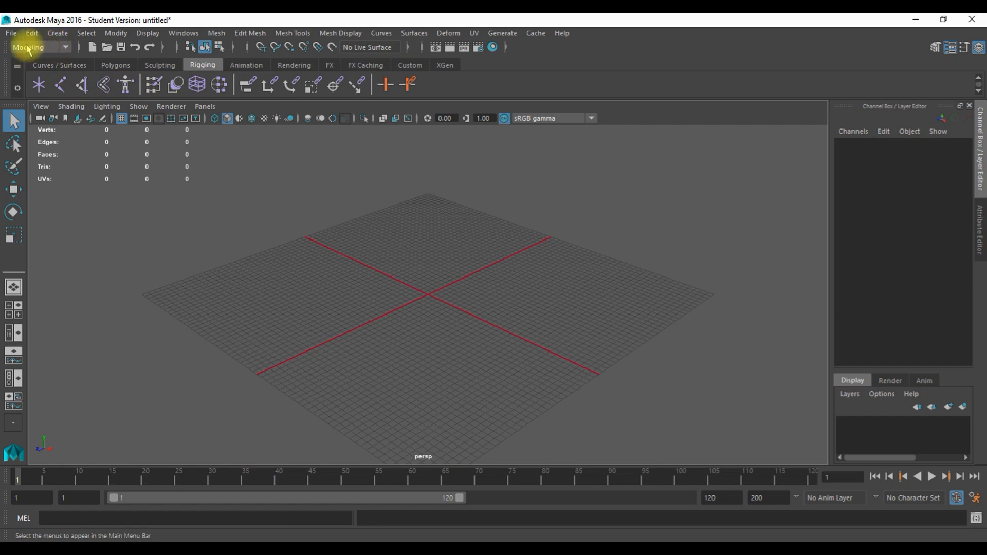
pyautogui.click(62, 48)
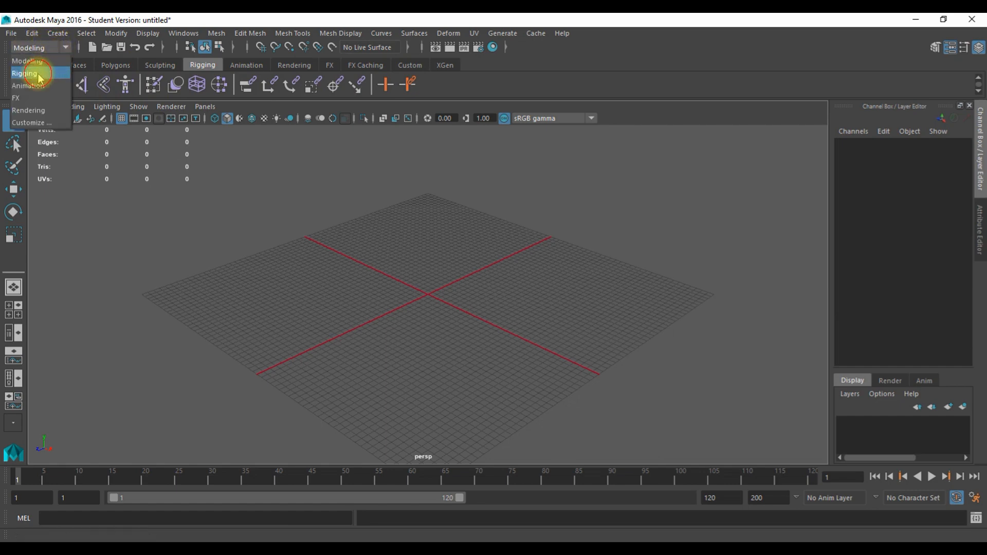
pyautogui.click(26, 73)
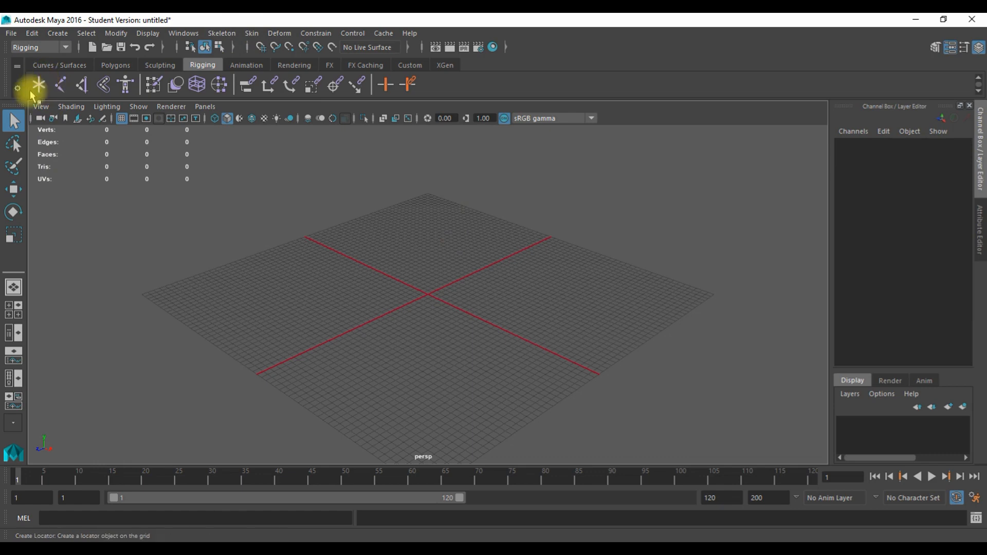
# Start the Joint tool and place a first joint near the grid origin, at about X 5.1, Z -0.4.
pyautogui.click(62, 86)
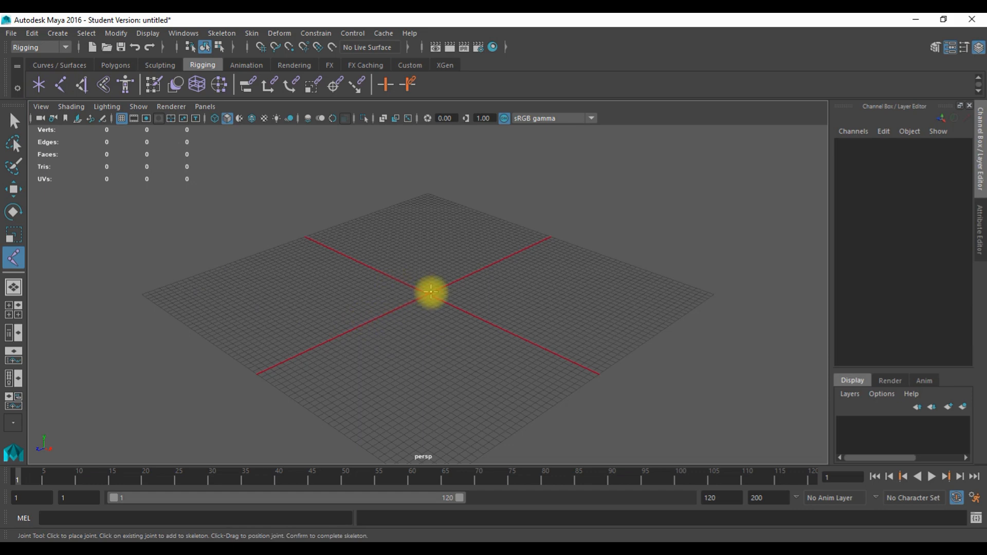
pyautogui.moveTo(429, 294); pyautogui.dragTo(455, 318)
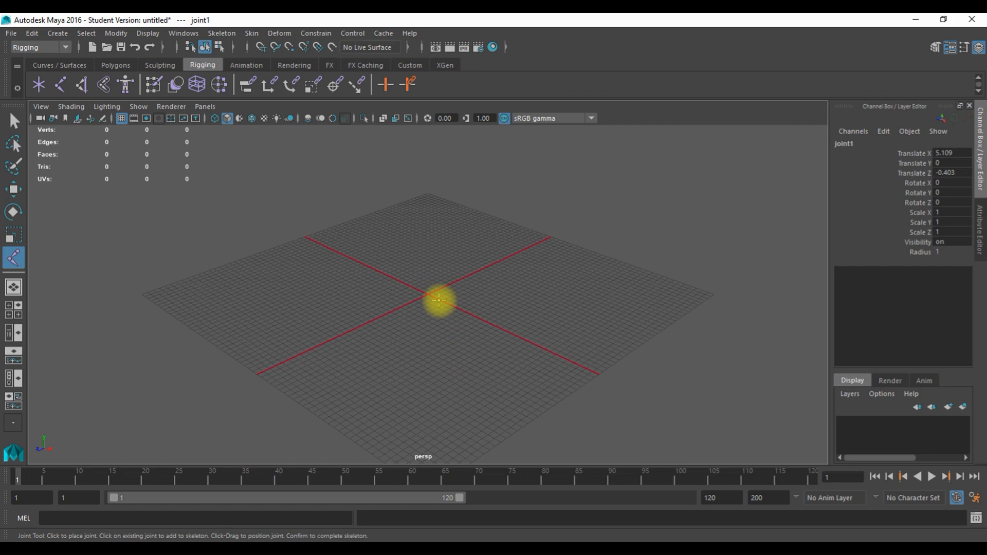
pyautogui.press('f')
pyautogui.scroll(-8, 438, 301)
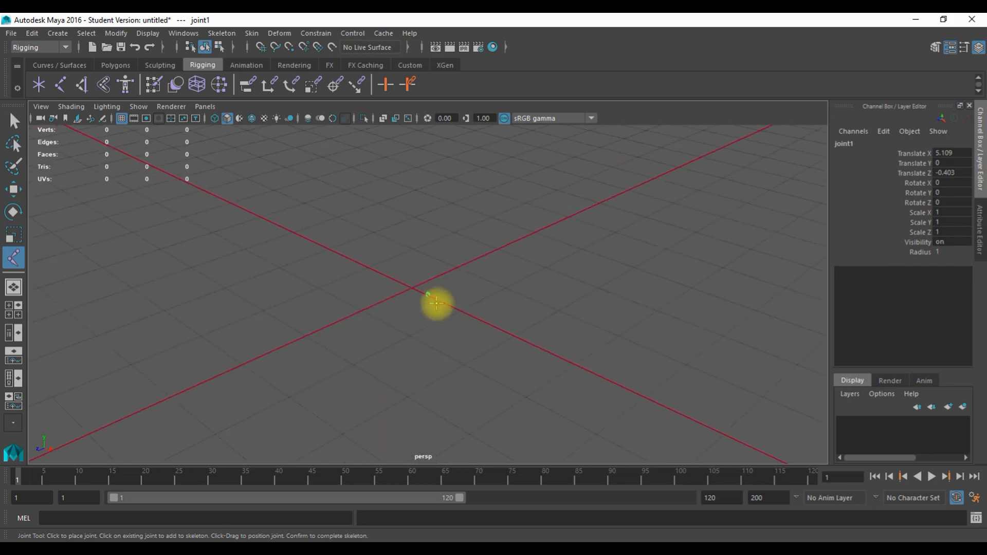
pyautogui.scroll(5, 434, 309)
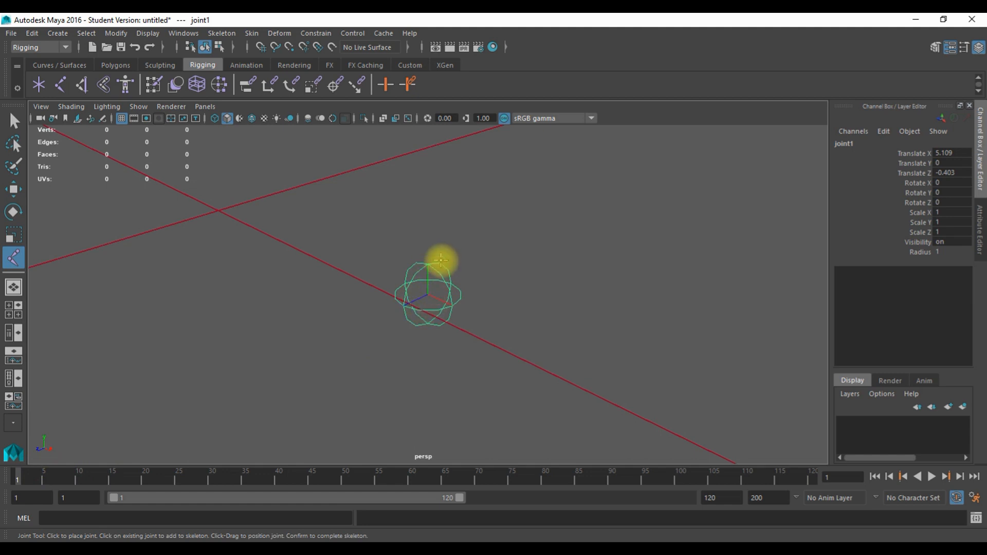
# Extend the skeleton from the first joint with eight more joints in a small clockwise curve near the origin.
pyautogui.click(580, 188)
pyautogui.click(708, 266)
pyautogui.click(597, 397)
pyautogui.click(390, 417)
pyautogui.click(304, 373)
pyautogui.click(211, 287)
pyautogui.click(206, 232)
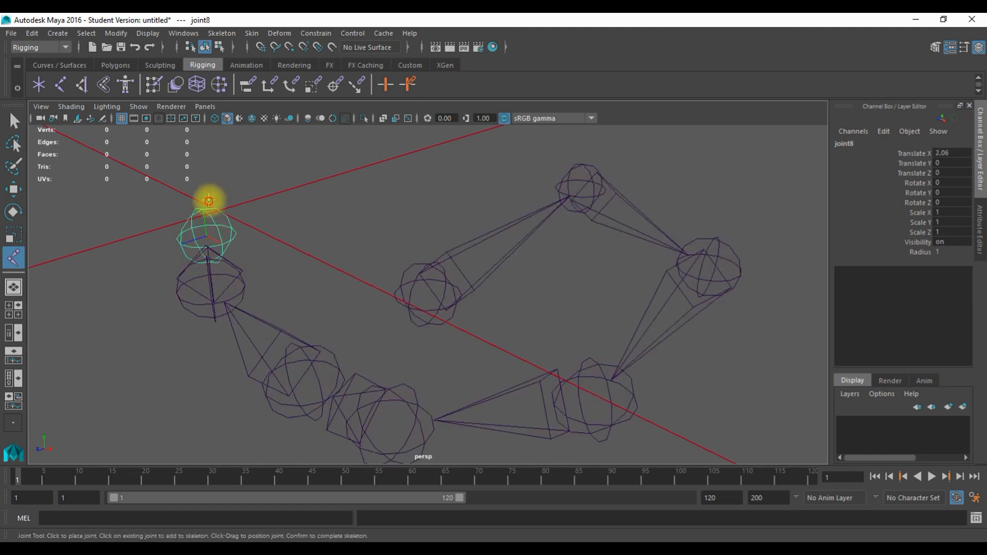
pyautogui.click(207, 204)
# Continue the joint chain outward as a wide clockwise spiral around the small inner curve.
pyautogui.scroll(-8, 312, 254)
pyautogui.click(367, 224)
pyautogui.click(410, 183)
pyautogui.click(472, 159)
pyautogui.click(564, 164)
pyautogui.click(622, 194)
pyautogui.click(667, 271)
pyautogui.click(610, 401)
pyautogui.click(535, 432)
pyautogui.click(379, 429)
pyautogui.click(288, 386)
pyautogui.click(246, 223)
pyautogui.click(269, 199)
pyautogui.click(336, 164)
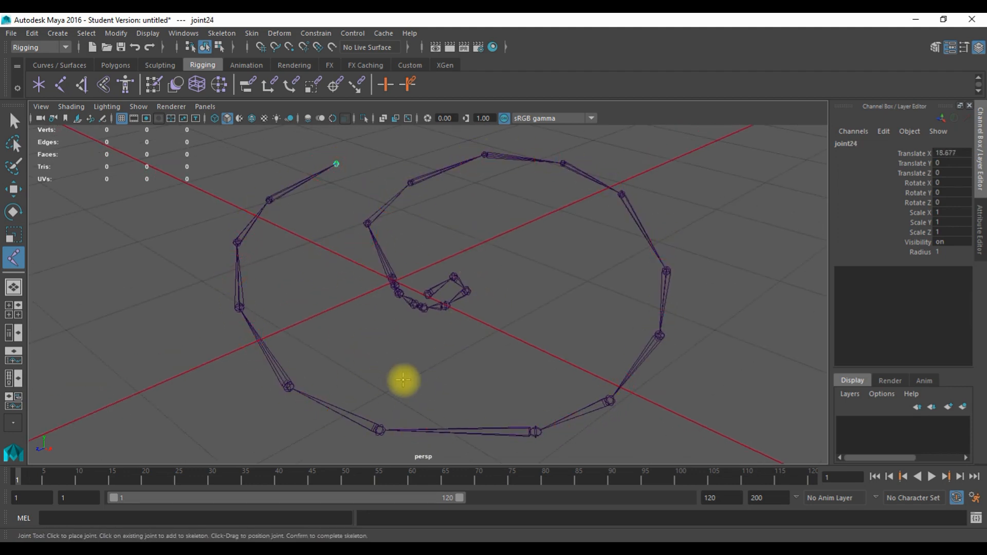
# Finish the joint chain and select the bone on the upper inner part of the spiral to highlight everything below it in the hierarchy.
pyautogui.press('q')
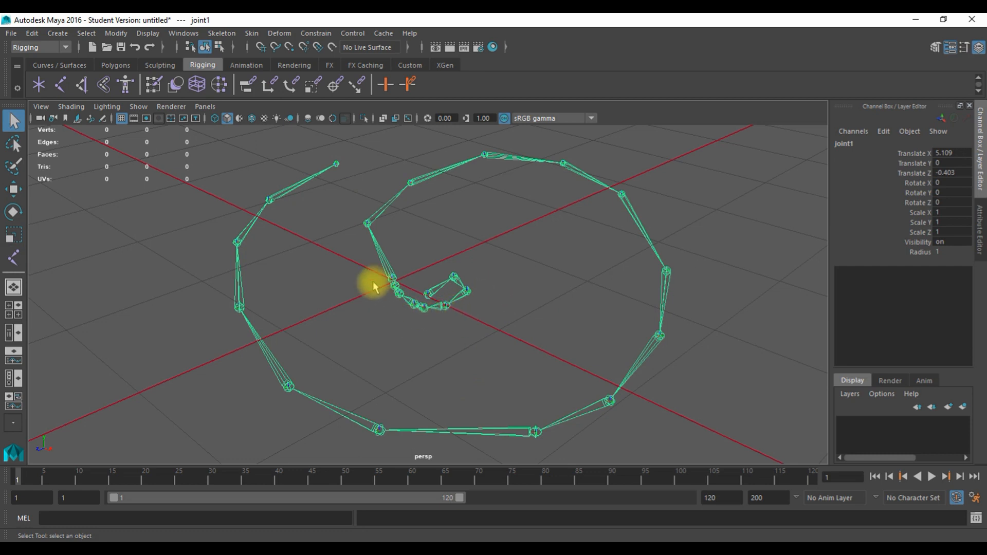
pyautogui.click(398, 194)
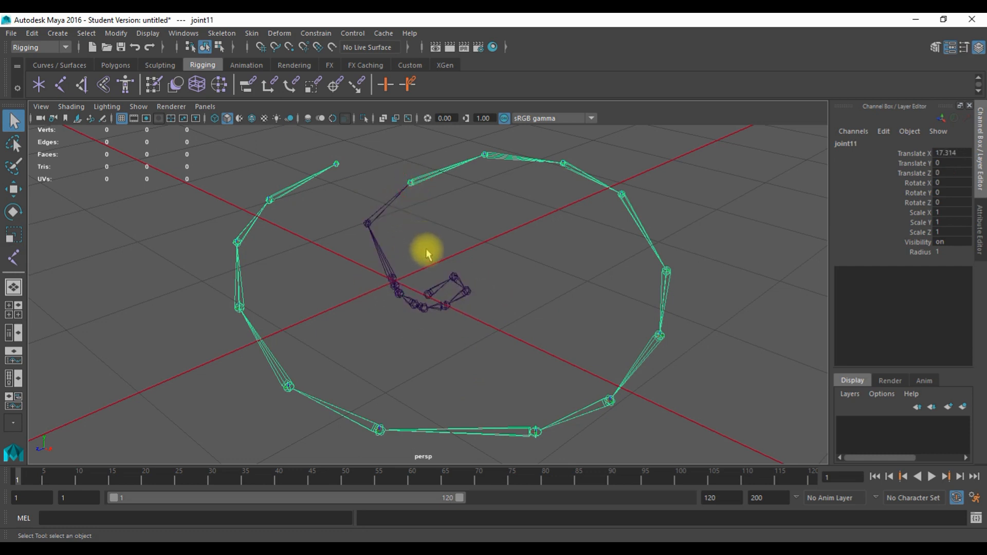
# Move the selected upper joint of the spiral to about X 18.5, Y 2.5, Z 3.6 and rotate it about Y to -2.8.
pyautogui.press('w')
pyautogui.moveTo(412, 180); pyautogui.dragTo(398, 157)
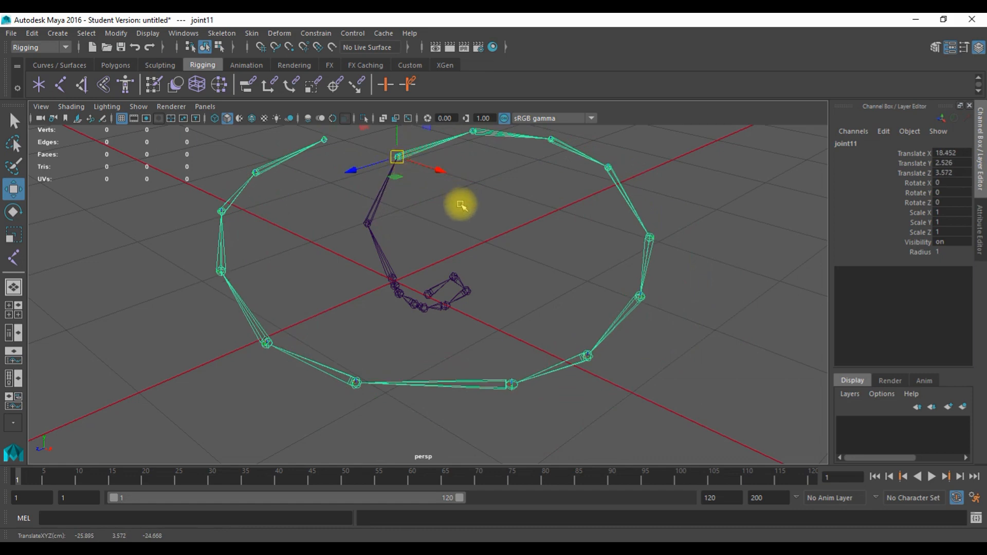
pyautogui.press('e')
pyautogui.moveTo(359, 137); pyautogui.dragTo(381, 166)
pyautogui.scroll(-4, 377, 185)
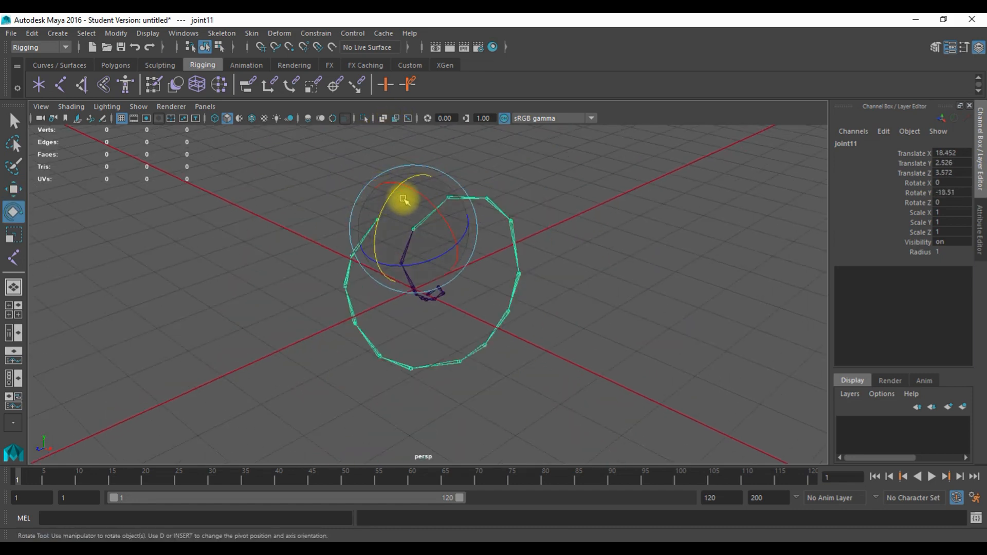
pyautogui.moveTo(387, 205); pyautogui.dragTo(432, 270)
pyautogui.press('q')
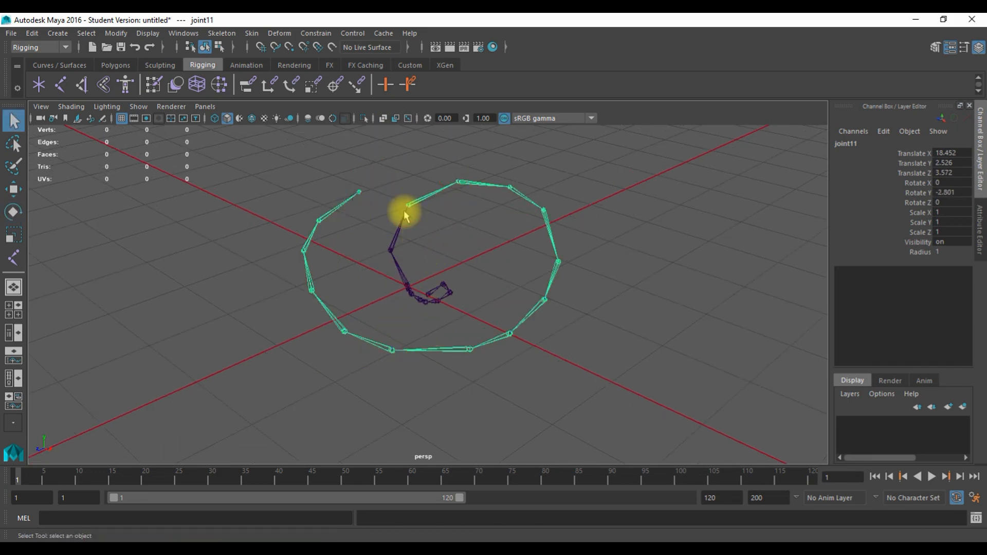
# Delete the highlighted outer spiral branch and the end joints of the remaining chain near the grid origin.
pyautogui.press('Delete')
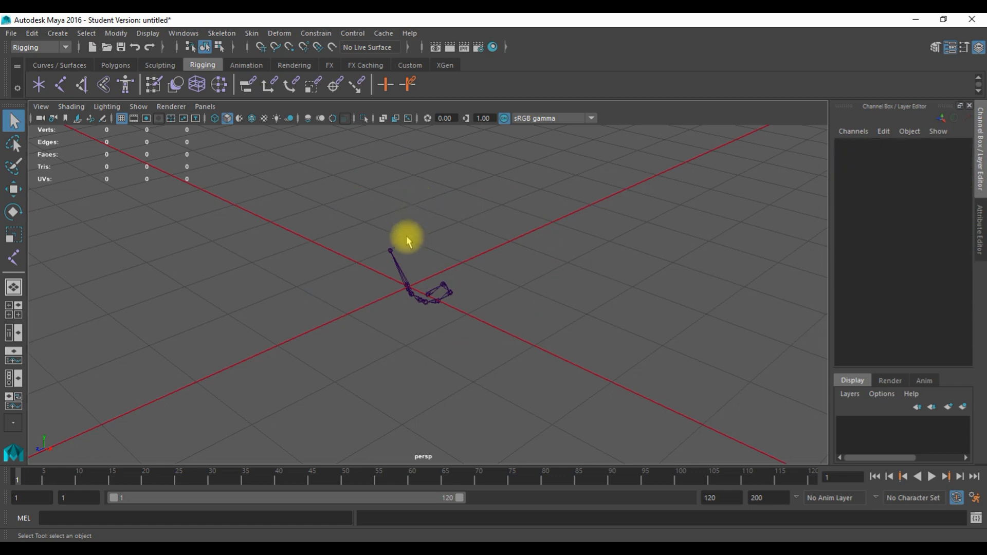
pyautogui.click(395, 258)
pyautogui.scroll(5, 418, 341)
pyautogui.press('Delete')
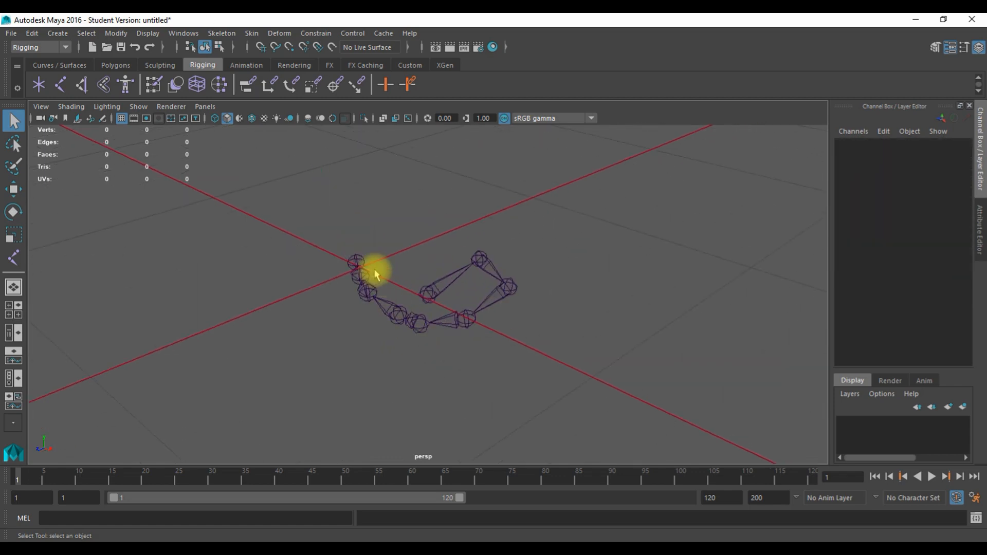
pyautogui.click(361, 277)
pyautogui.press('Delete')
pyautogui.click(367, 293)
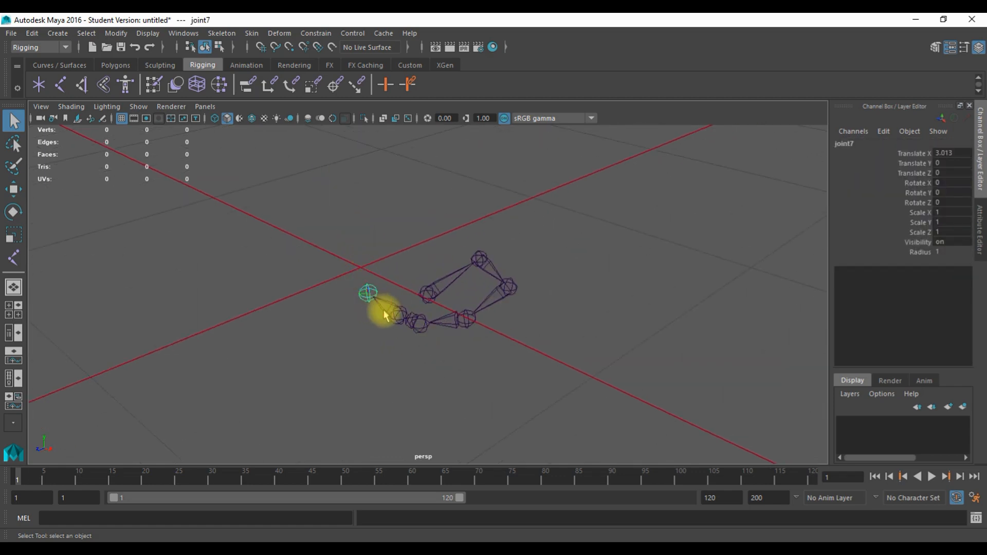
pyautogui.press('Delete')
# Delete the end joints of the inner curve one at a time until only the first bone is left.
pyautogui.click(397, 313)
pyautogui.press('Delete')
pyautogui.click(419, 323)
pyautogui.press('Delete')
pyautogui.click(467, 316)
pyautogui.press('Delete')
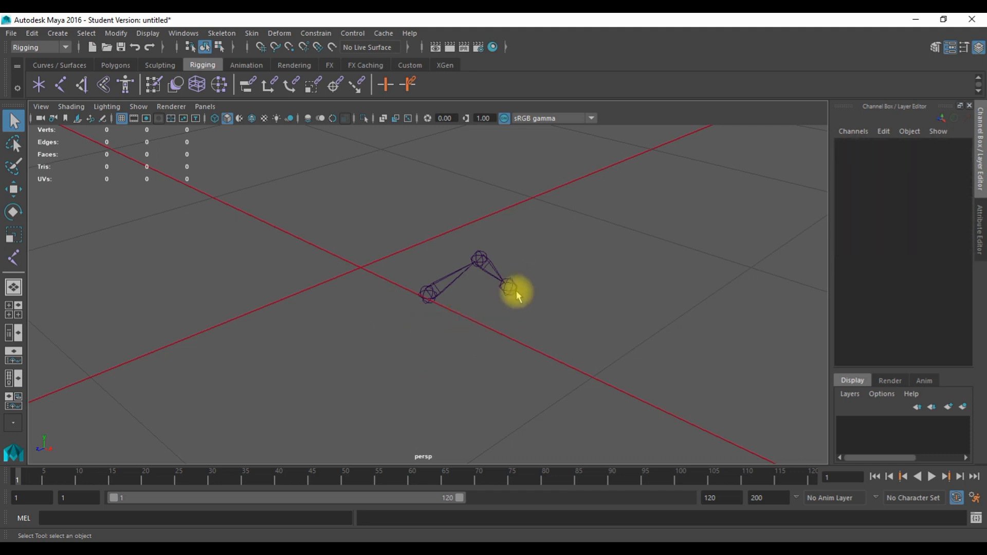
pyautogui.click(509, 285)
pyautogui.press('Delete')
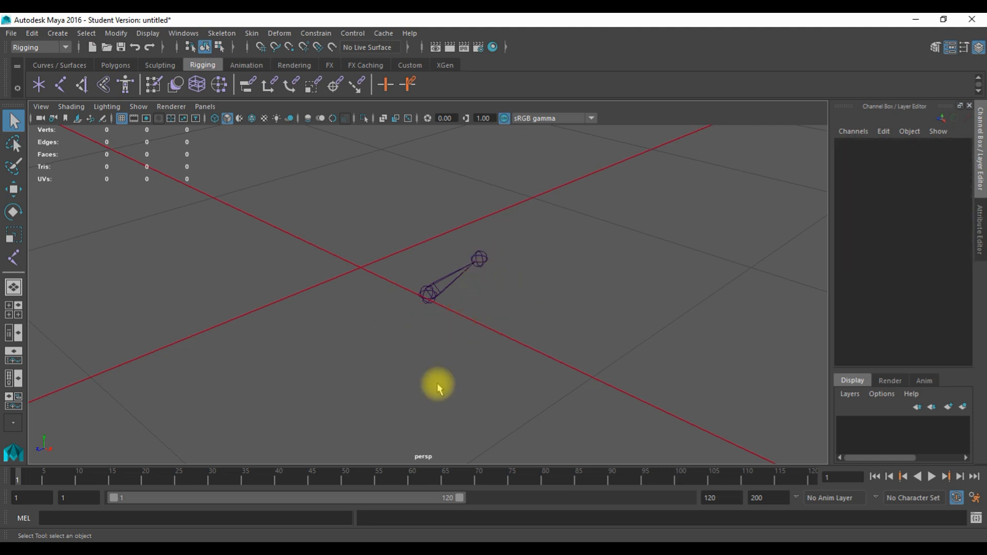
# Extend the remaining bone with one more joint from its end joint, and select the chain from its root.
pyautogui.click(477, 261)
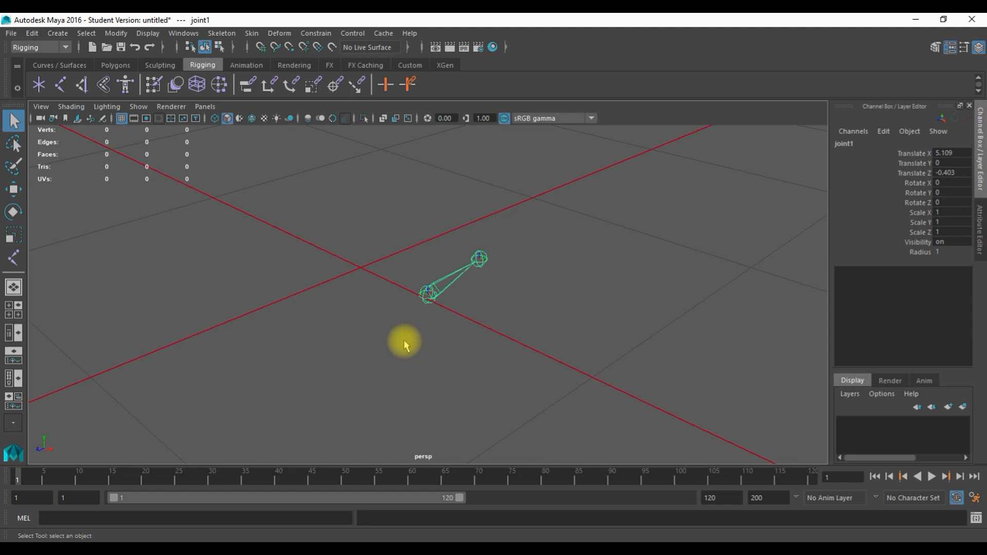
pyautogui.press('y')
pyautogui.click(479, 258)
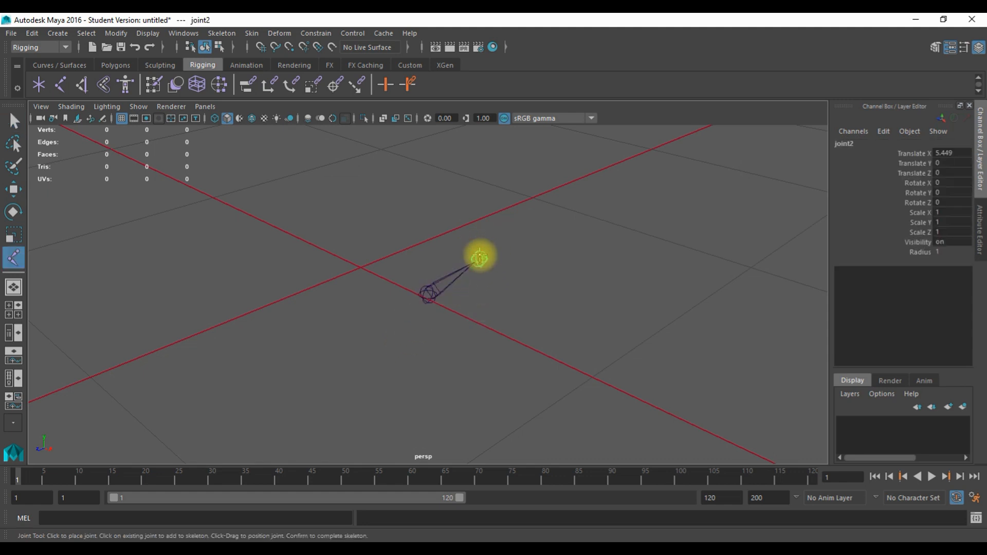
pyautogui.click(585, 239)
pyautogui.press('Return')
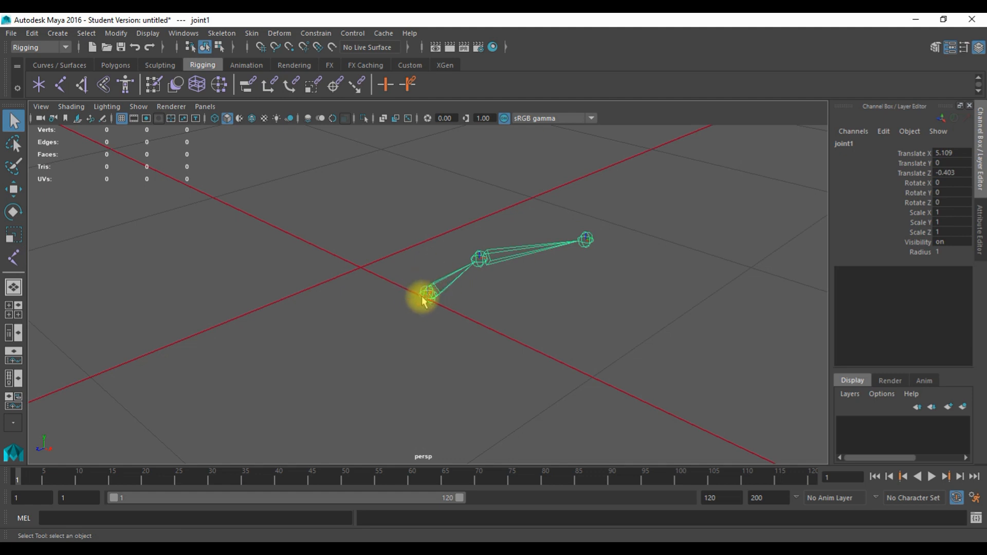
pyautogui.moveTo(467, 218); pyautogui.dragTo(645, 279)
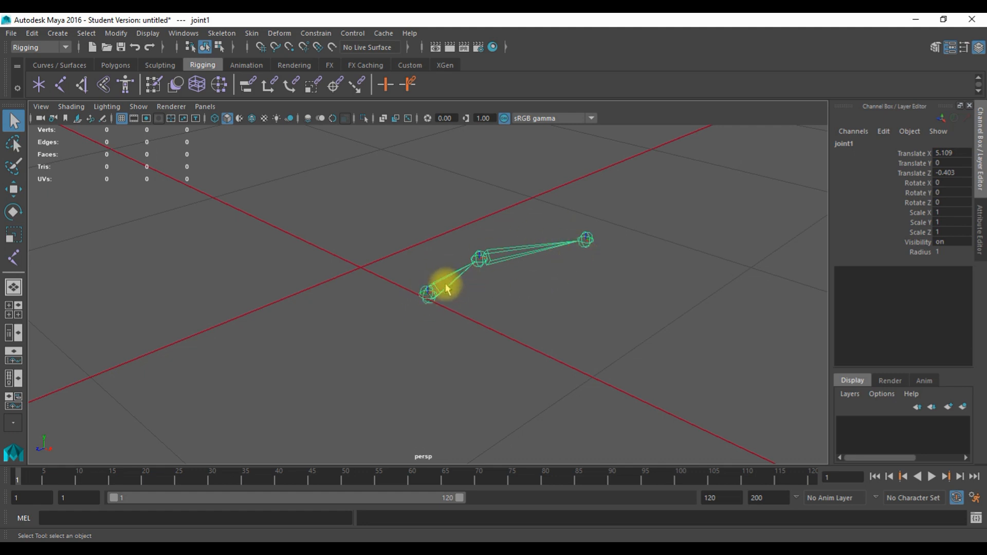
# Move the end joint up and back to about X -1.4, Y 5.7, Z 3.5.
pyautogui.press('w')
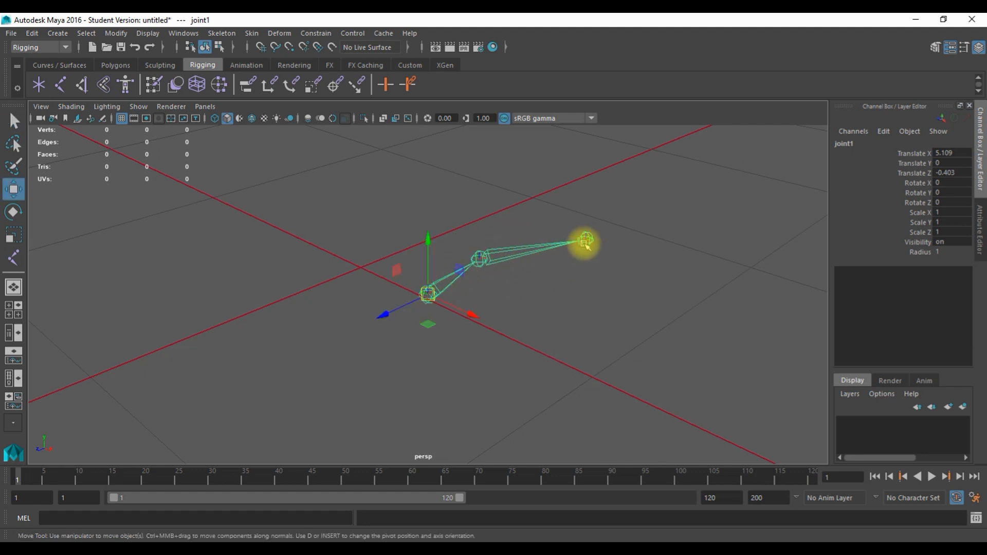
pyautogui.click(586, 239)
pyautogui.moveTo(596, 239); pyautogui.dragTo(421, 176)
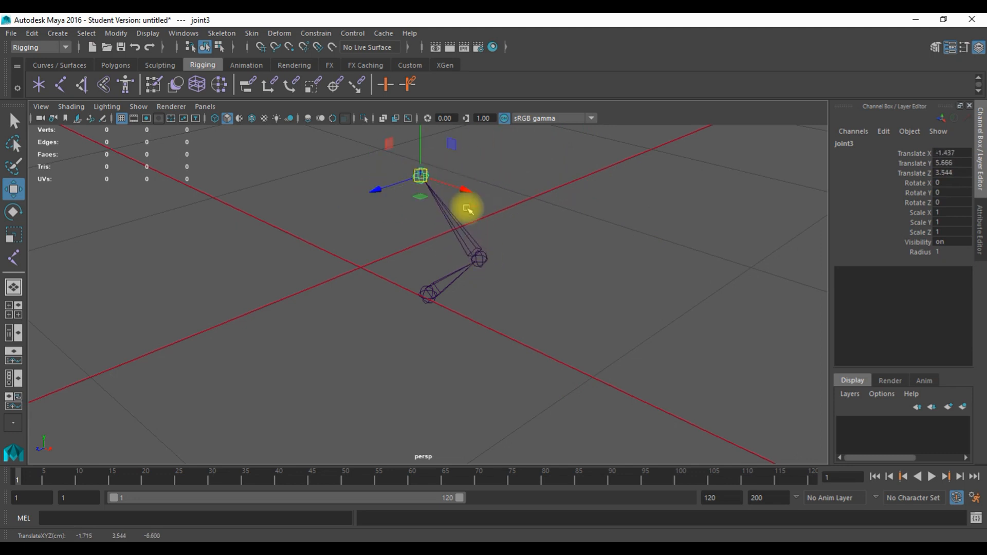
# Reposition the middle joint, with its child following, to about X 7.9, Y -2.7, Z 1.0.
pyautogui.click(482, 259)
pyautogui.moveTo(487, 261); pyautogui.dragTo(599, 266)
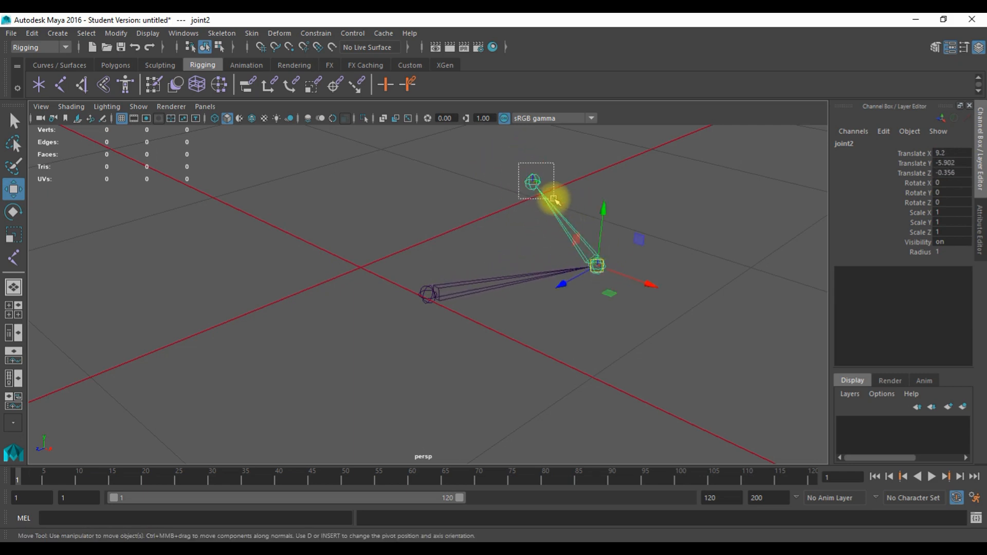
pyautogui.click(532, 181)
pyautogui.click(594, 266)
pyautogui.moveTo(595, 264); pyautogui.dragTo(540, 240)
# Move the root joint with the whole chain to about X 2.3, Y -0.4, Z 2.7, and reselect the joints in turn.
pyautogui.click(423, 291)
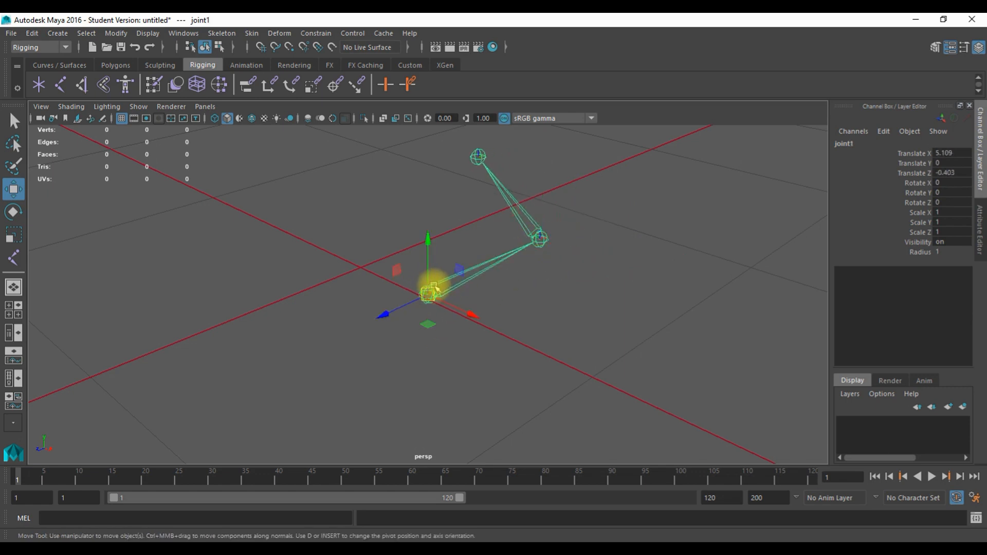
pyautogui.moveTo(425, 294); pyautogui.dragTo(344, 300)
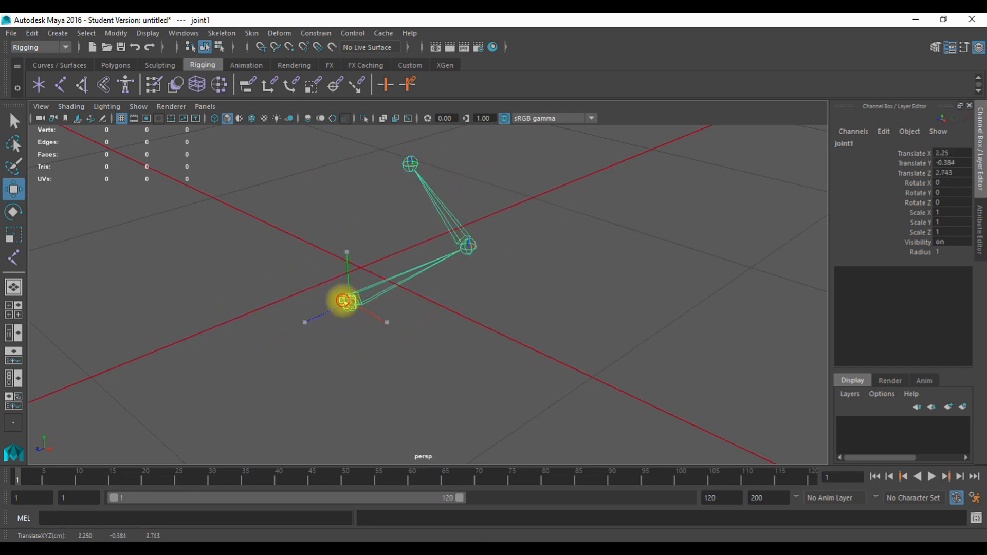
pyautogui.click(463, 244)
pyautogui.click(410, 166)
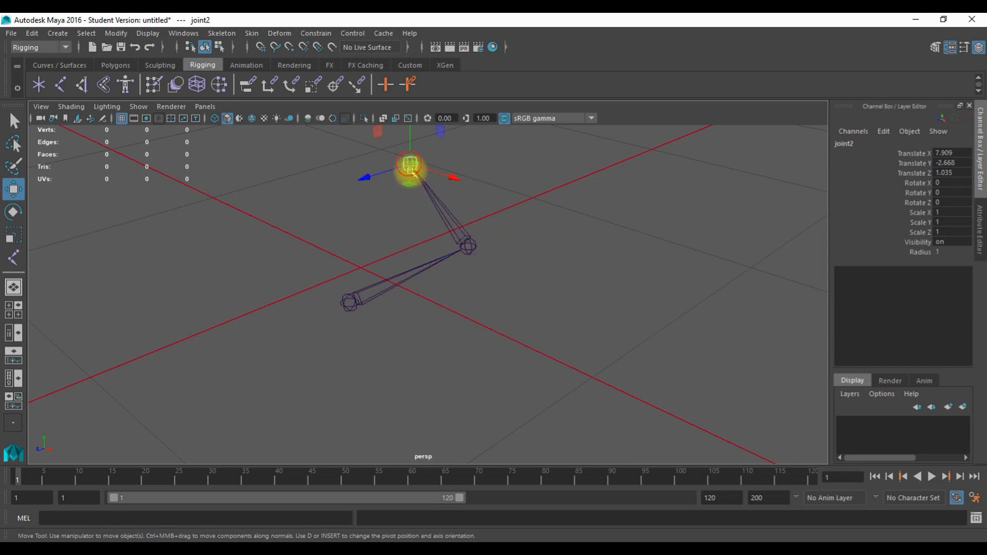
pyautogui.click(350, 302)
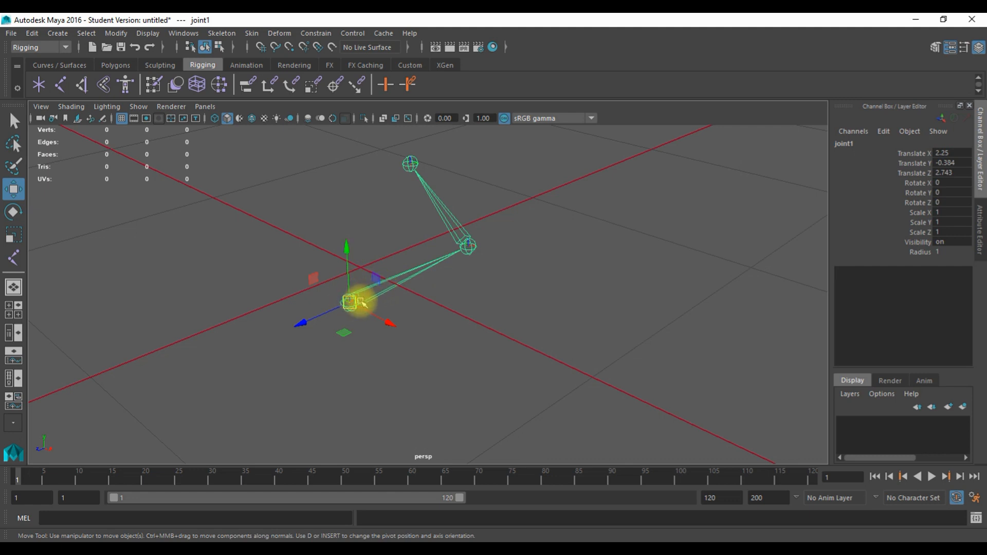
# Select the upper bone and the end joint to compare which part of the hierarchy each one highlights.
pyautogui.press('q')
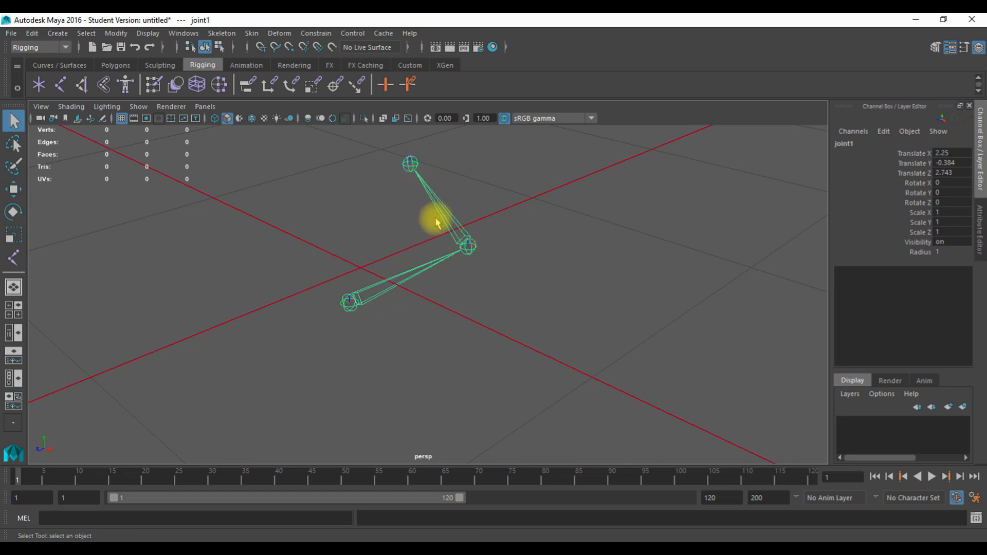
pyautogui.click(436, 197)
pyautogui.click(409, 164)
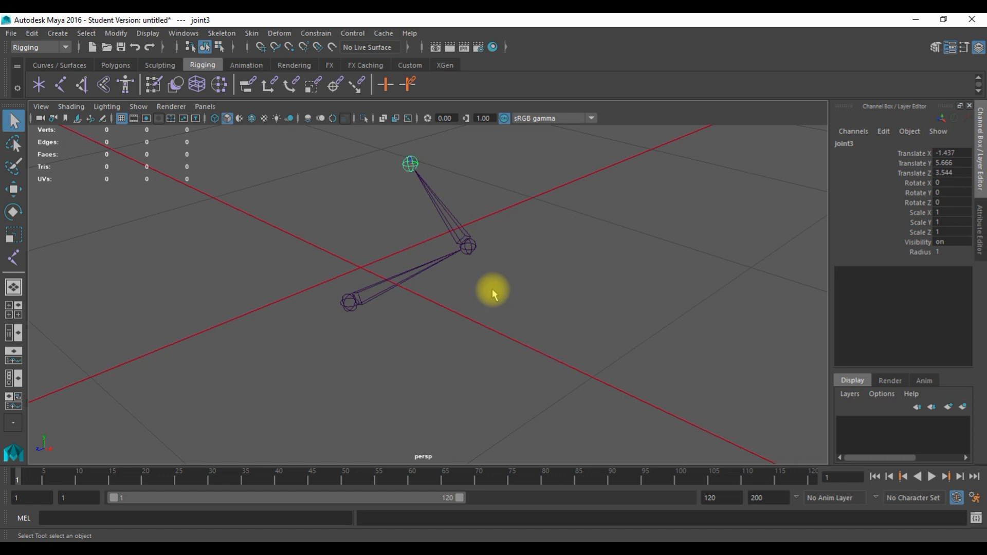
# Delete the whole chain by its root joint, and place a single new joint at the grid origin.
pyautogui.click(349, 301)
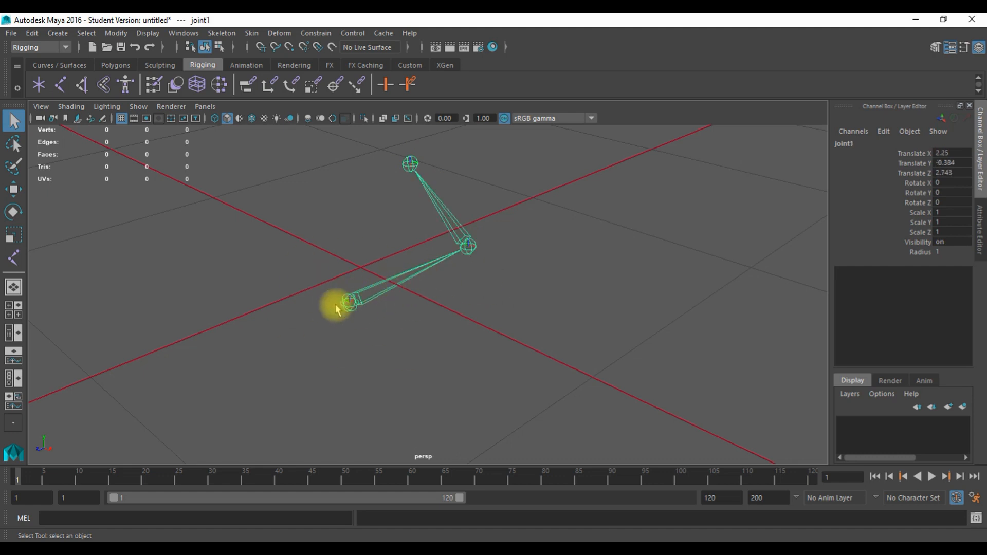
pyautogui.press('Delete')
pyautogui.click(62, 83)
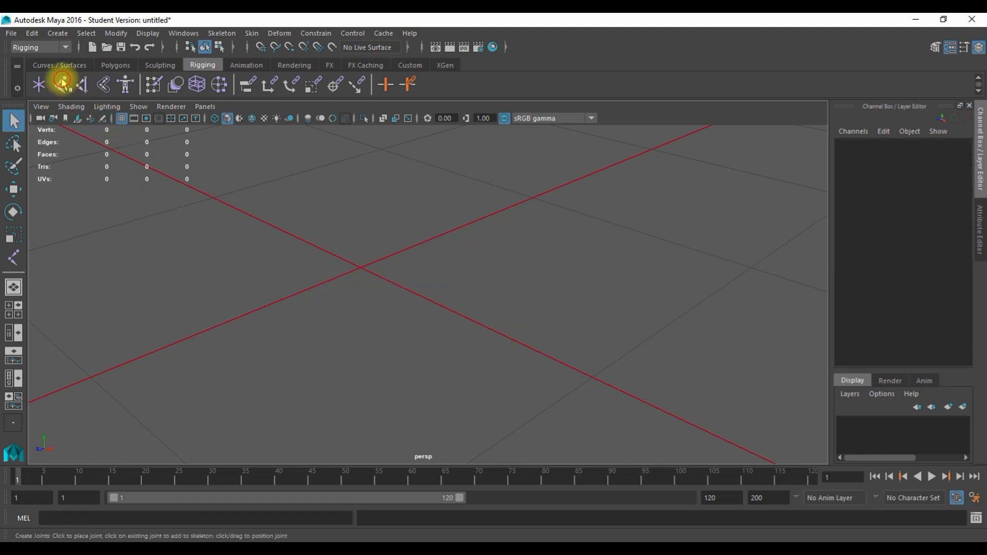
pyautogui.click(360, 267)
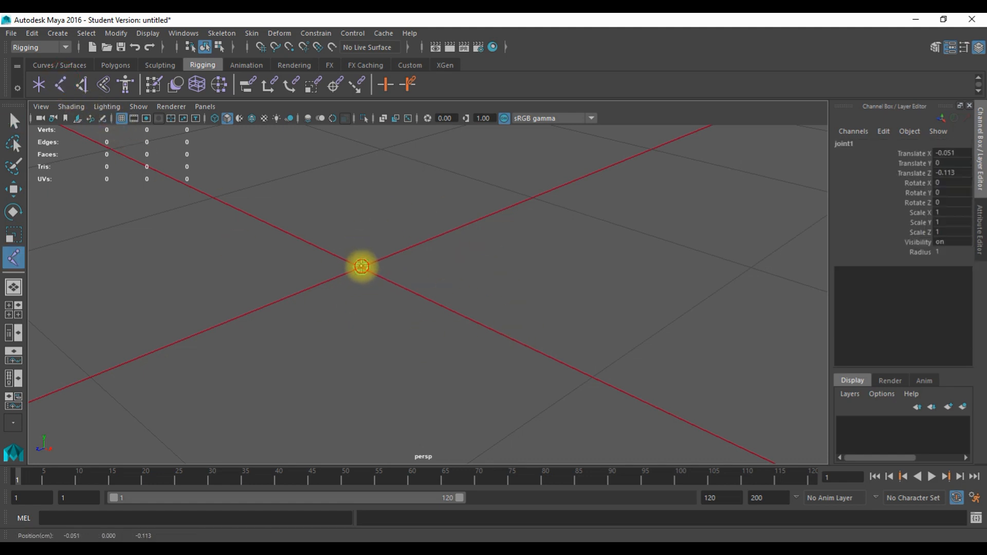
pyautogui.press('q')
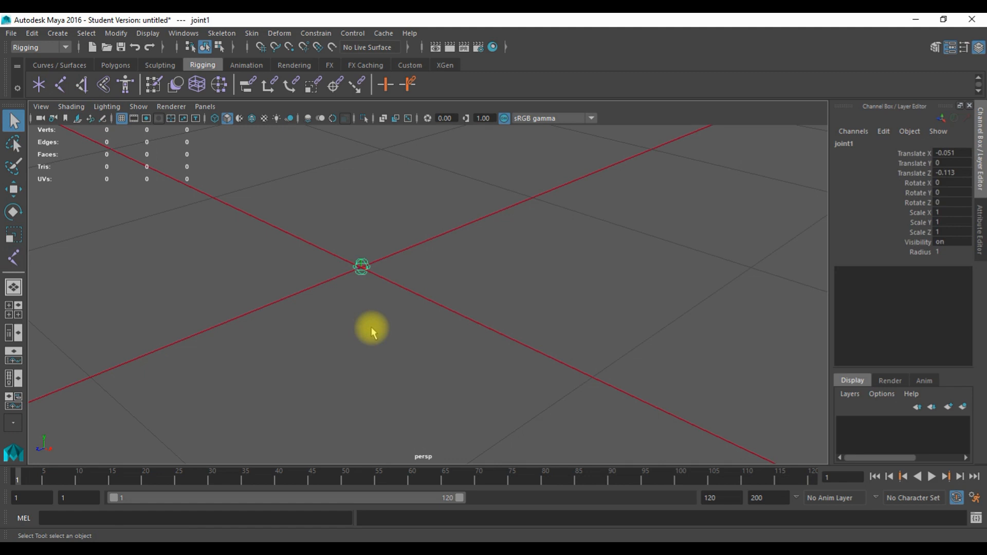
# Try to resize the joint by changing Scale X, Y and Z to -33, and restore all three to 1.
pyautogui.click(915, 153)
pyautogui.moveTo(915, 153); pyautogui.dragTo(916, 237)
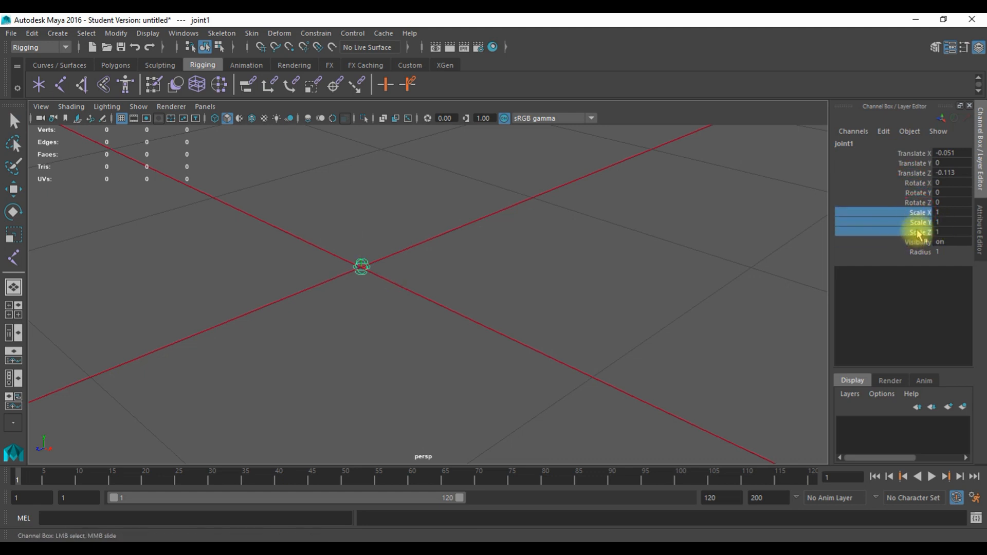
pyautogui.moveTo(918, 234); pyautogui.dragTo(315, 234, button='middle')
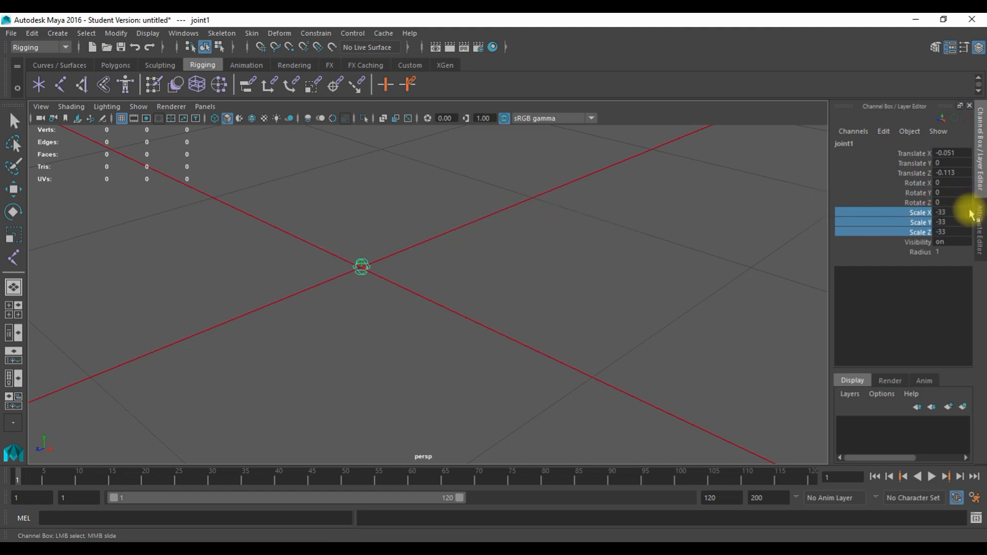
pyautogui.moveTo(947, 212); pyautogui.dragTo(950, 232)
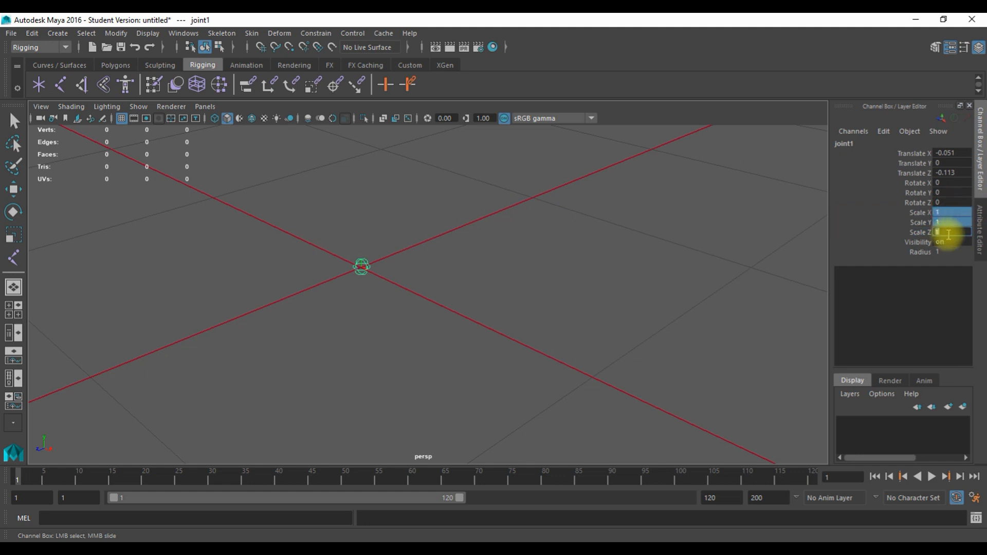
# Resize the joint's display by setting its Radius to 0.5 and finally to 10.
pyautogui.click(920, 253)
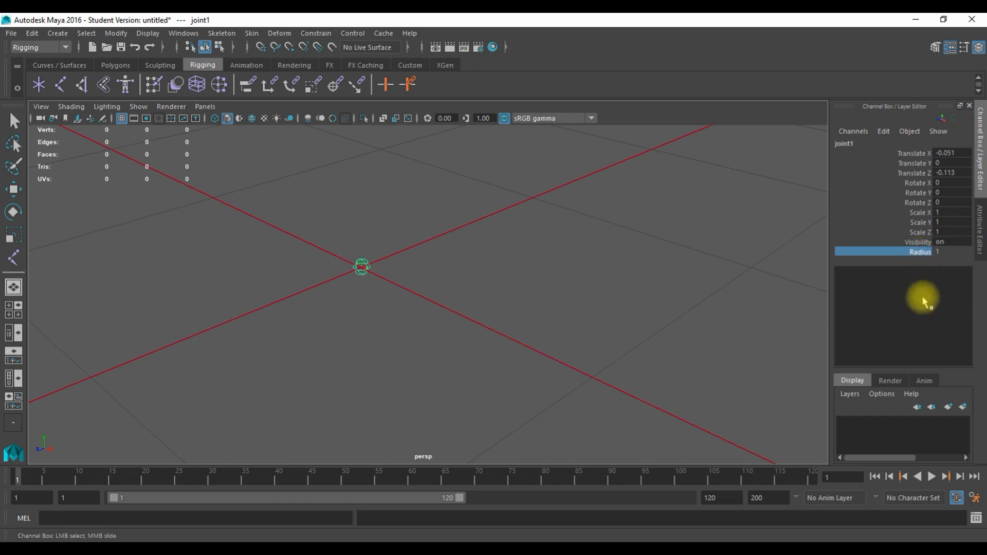
pyautogui.click(950, 252)
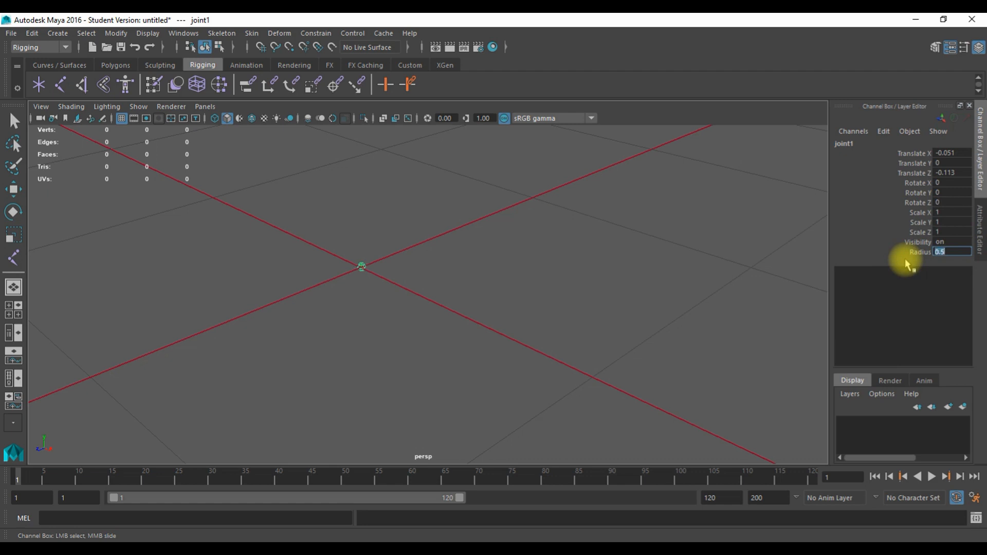
pyautogui.write('10')
pyautogui.press('Return')
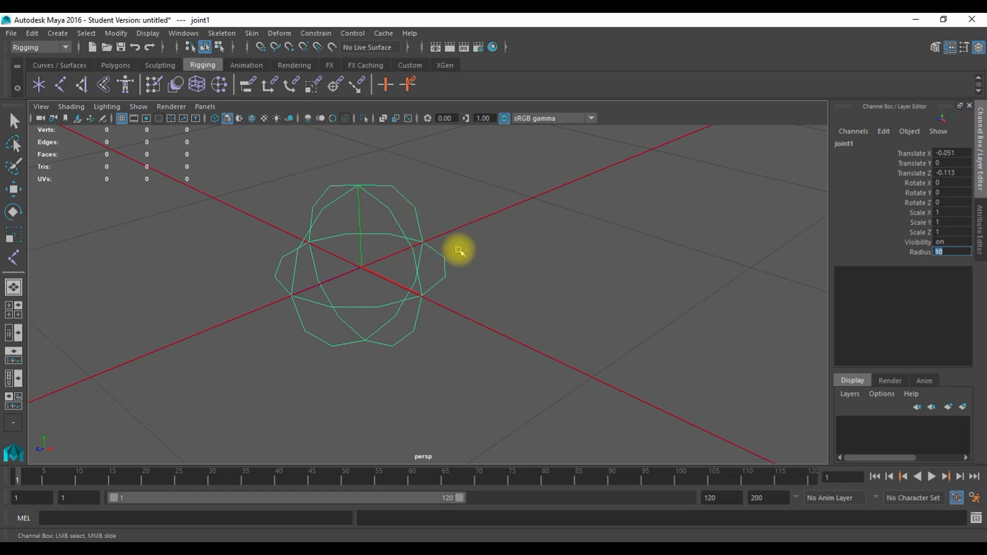
pyautogui.scroll(-8, 392, 282)
pyautogui.scroll(4, 392, 284)
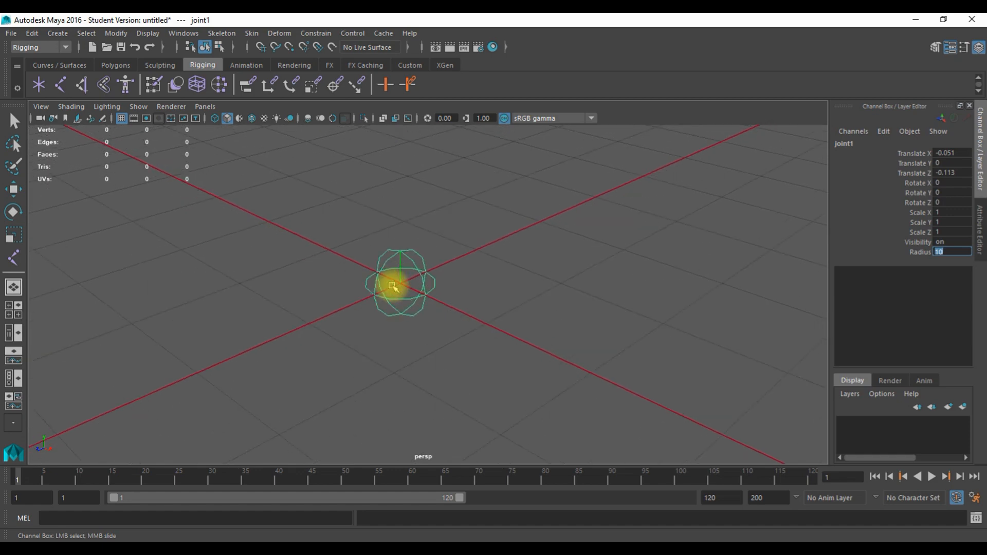
pyautogui.scroll(6, 405, 286)
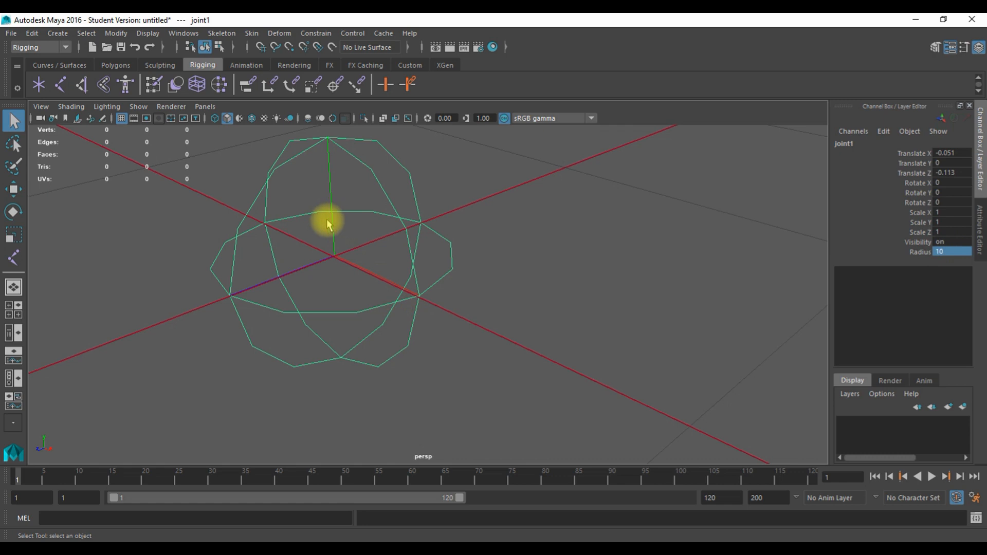
# Draw a long winding joint chain around the large joint, spacing the joints unevenly to vary the bone lengths.
pyautogui.scroll(-5, 452, 309)
pyautogui.press('y')
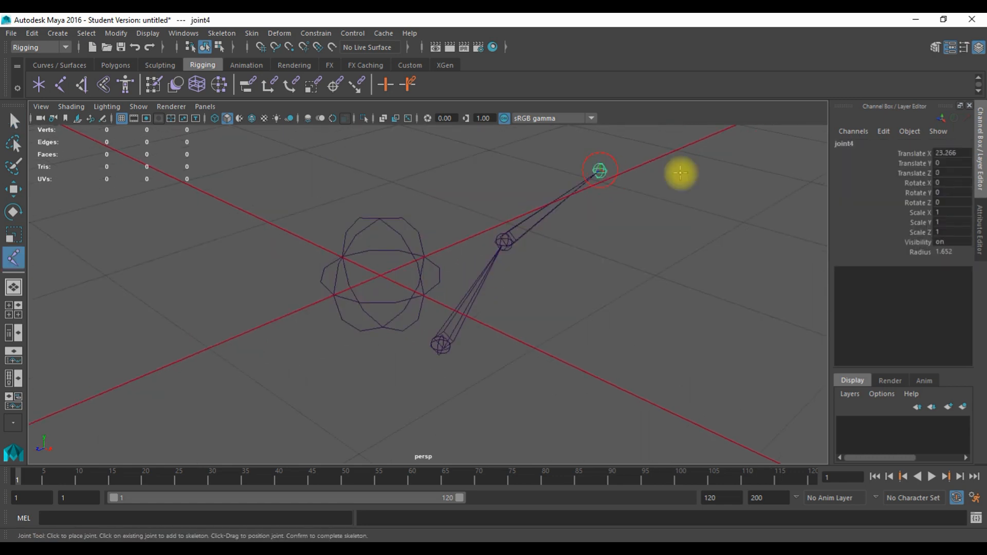
pyautogui.click(740, 183)
pyautogui.click(755, 300)
pyautogui.click(537, 425)
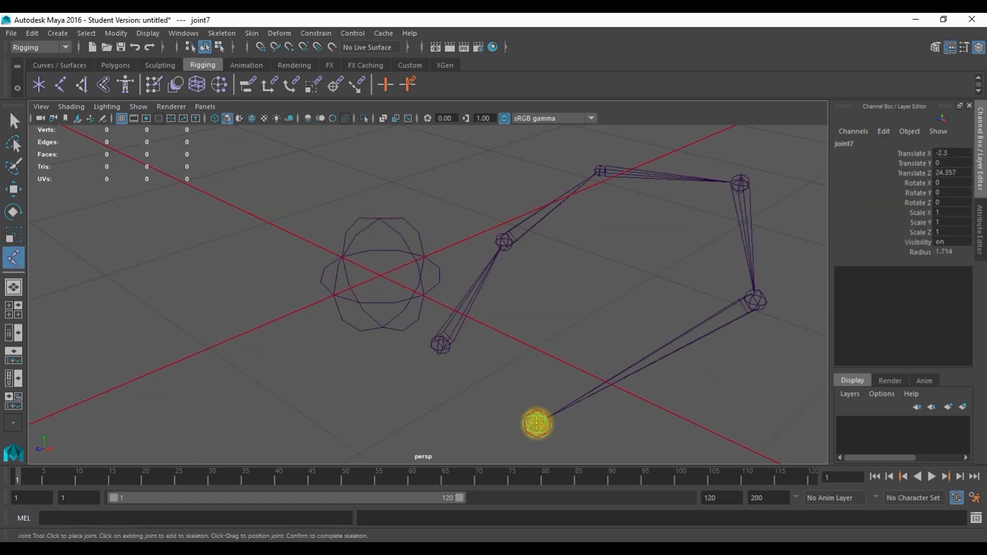
pyautogui.click(232, 236)
pyautogui.click(324, 160)
pyautogui.click(429, 167)
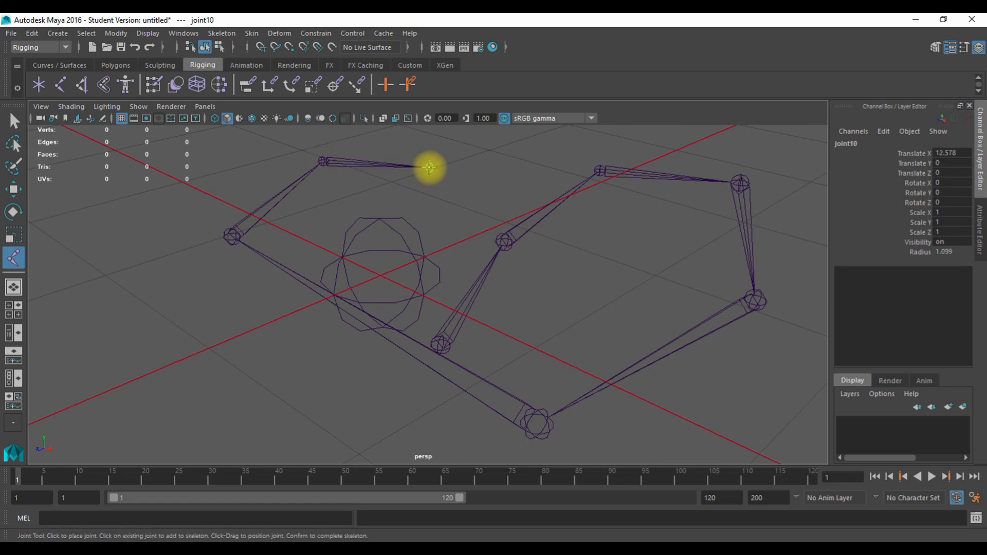
pyautogui.click(446, 168)
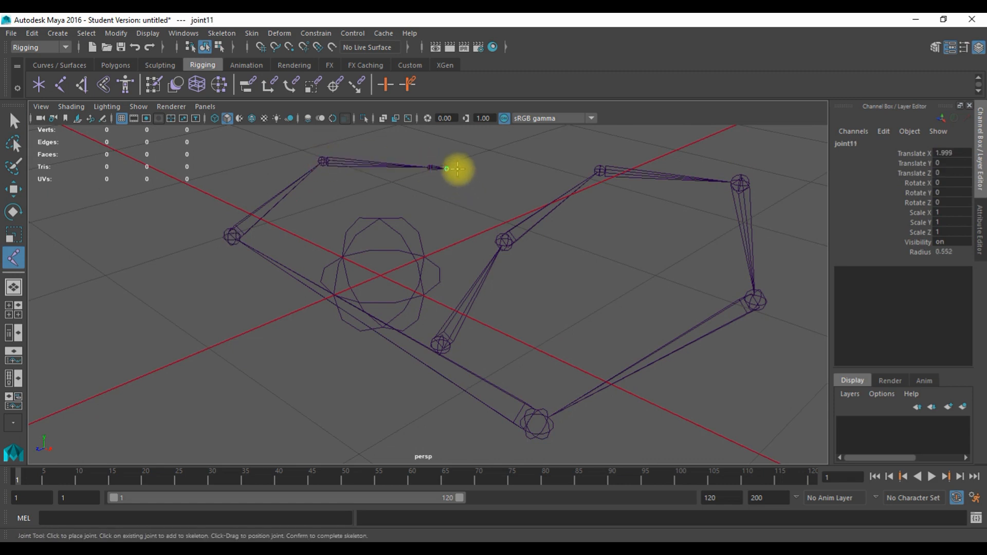
pyautogui.click(665, 241)
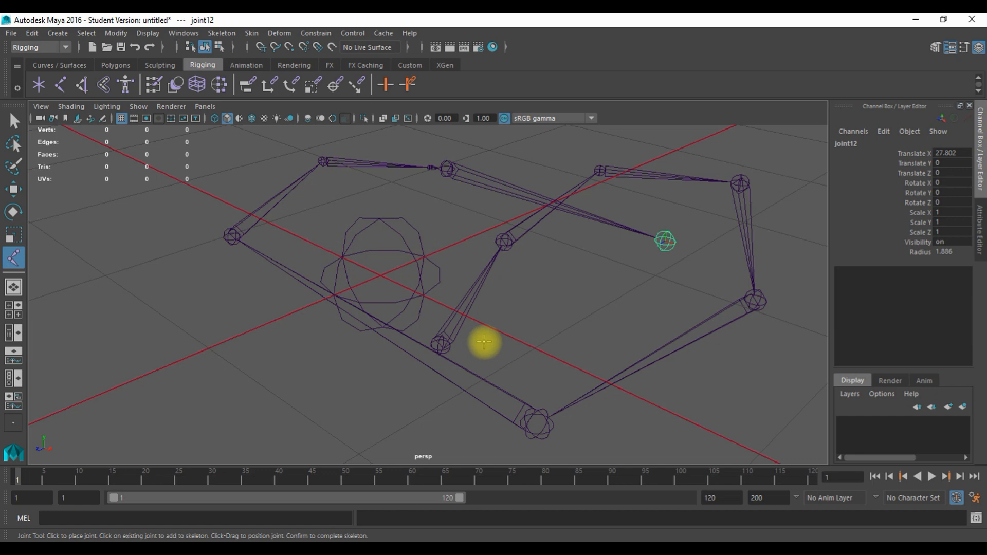
pyautogui.click(608, 292)
pyautogui.click(498, 360)
pyautogui.click(374, 407)
pyautogui.click(261, 394)
pyautogui.click(175, 323)
pyautogui.click(157, 261)
pyautogui.click(172, 202)
pyautogui.click(254, 167)
pyautogui.click(297, 185)
pyautogui.click(316, 219)
pyautogui.click(281, 344)
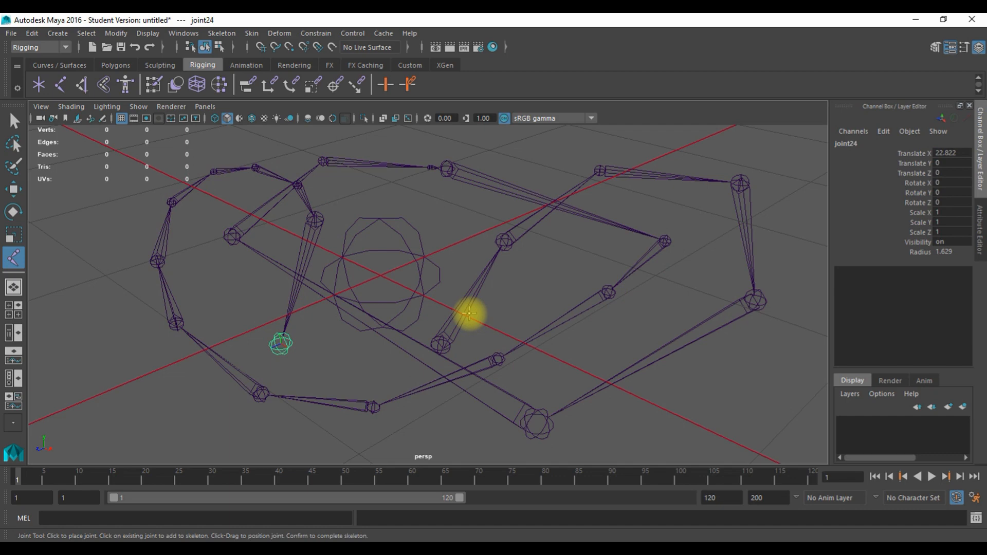
# Finish the winding chain and delete it, and also delete the large joint at the origin.
pyautogui.press('Return')
pyautogui.press('Delete')
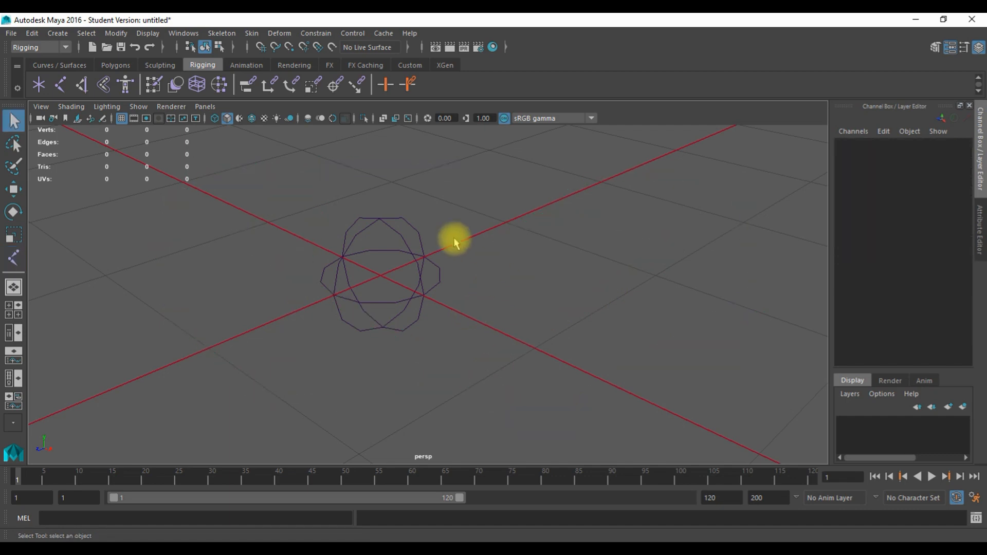
pyautogui.click(414, 303)
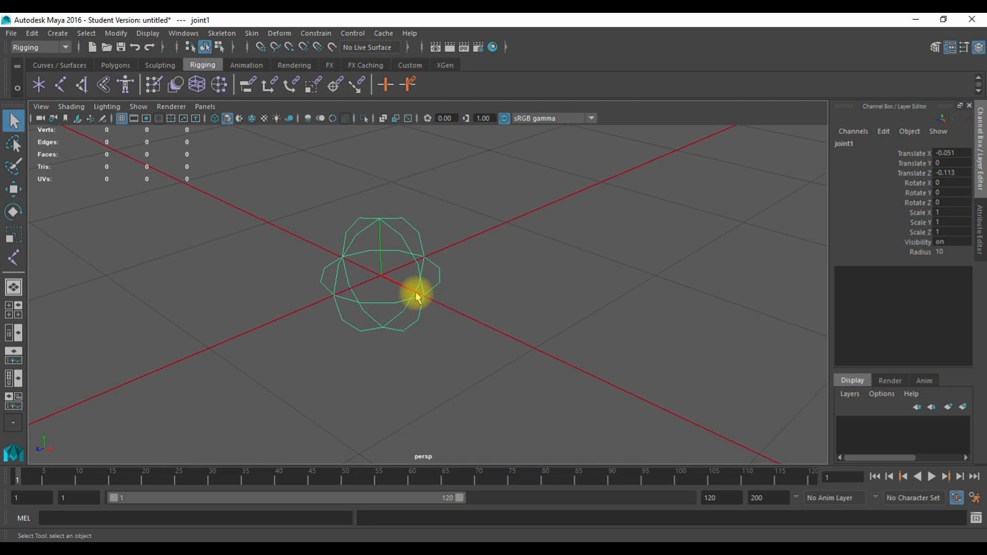
pyautogui.press('Delete')
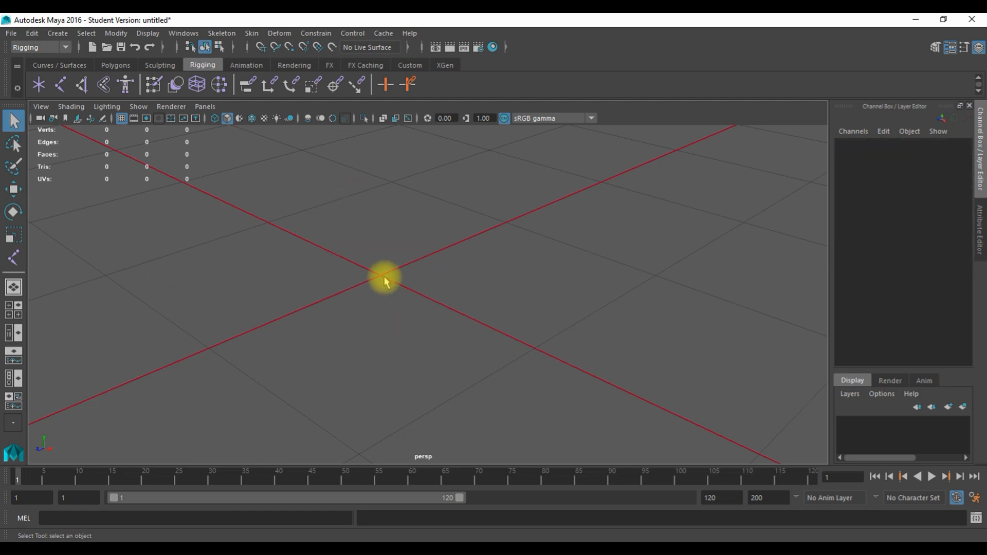
# Activate the Joint tool and open its settings, closing and reopening them to compare both ways of reaching them.
pyautogui.click(15, 257)
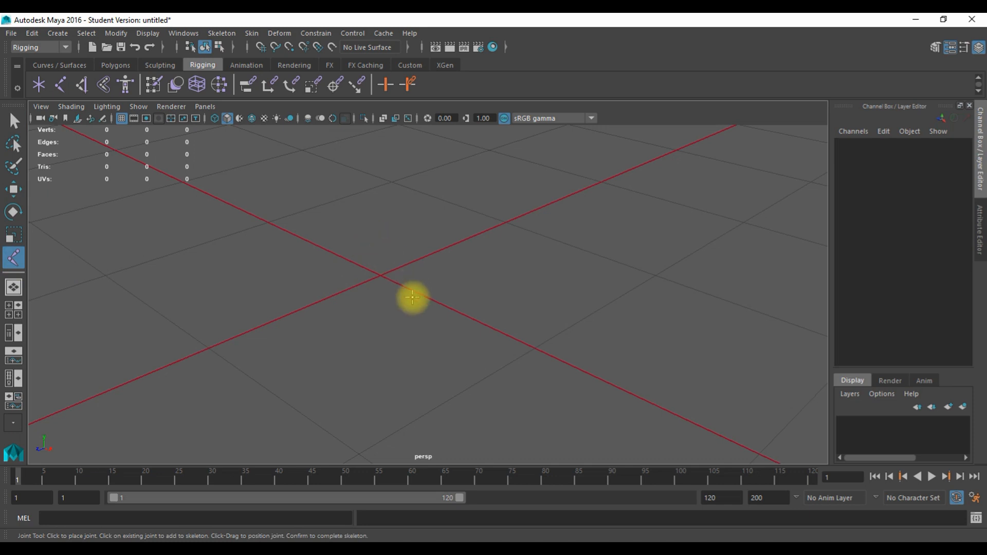
pyautogui.click(232, 34)
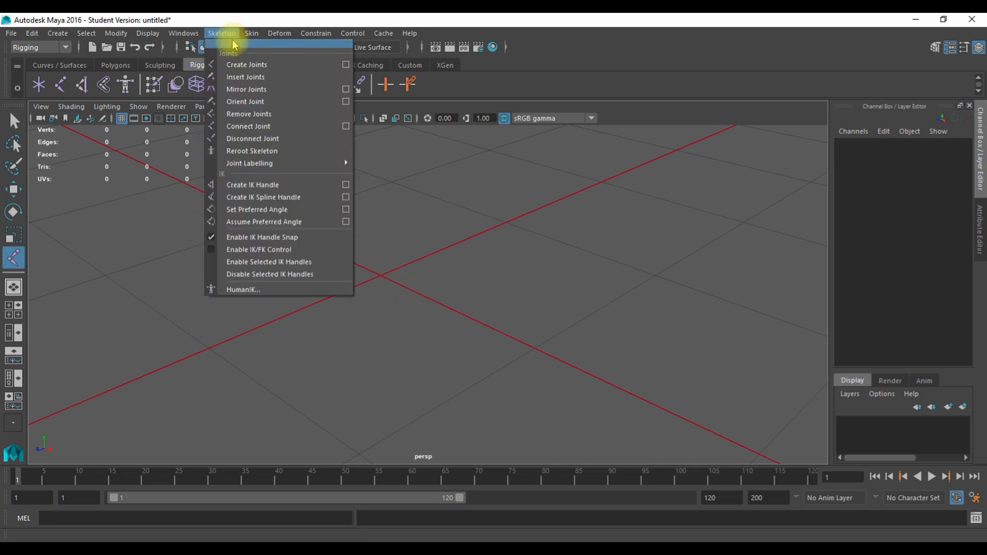
pyautogui.click(347, 64)
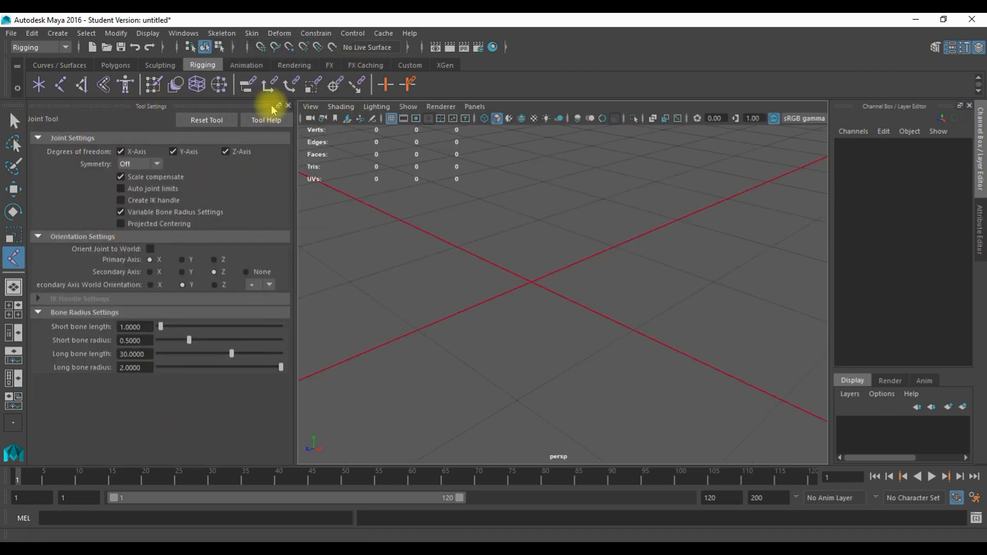
pyautogui.click(289, 106)
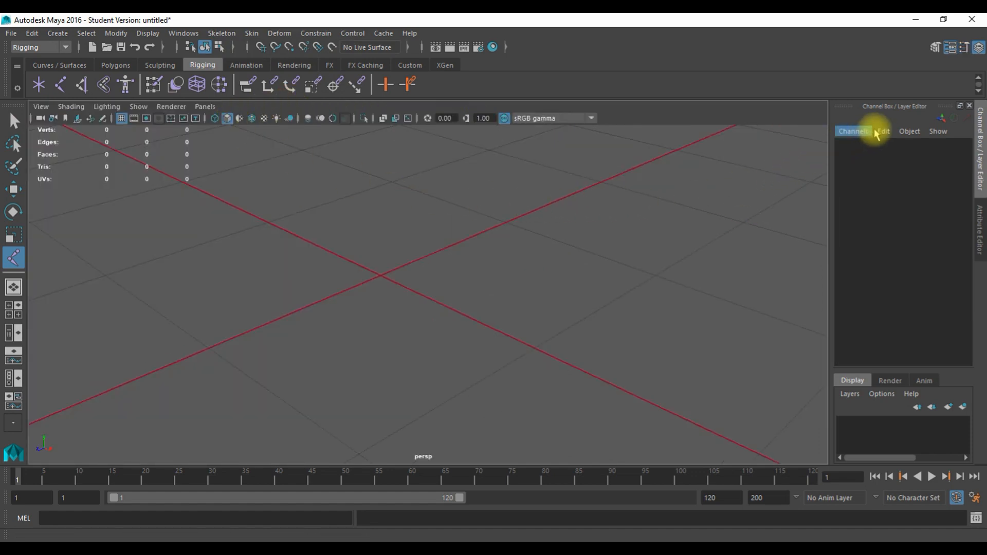
pyautogui.click(964, 50)
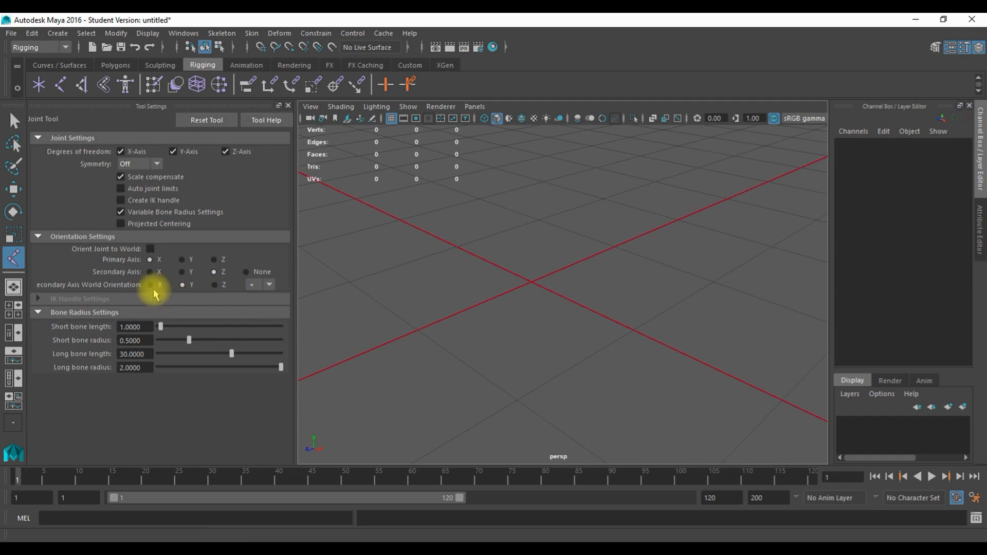
# Compare the settings of the Scale, Move, Paint Selection, Lasso and Select tools, and return to the Joint tool.
pyautogui.click(11, 238)
pyautogui.click(14, 189)
pyautogui.click(13, 165)
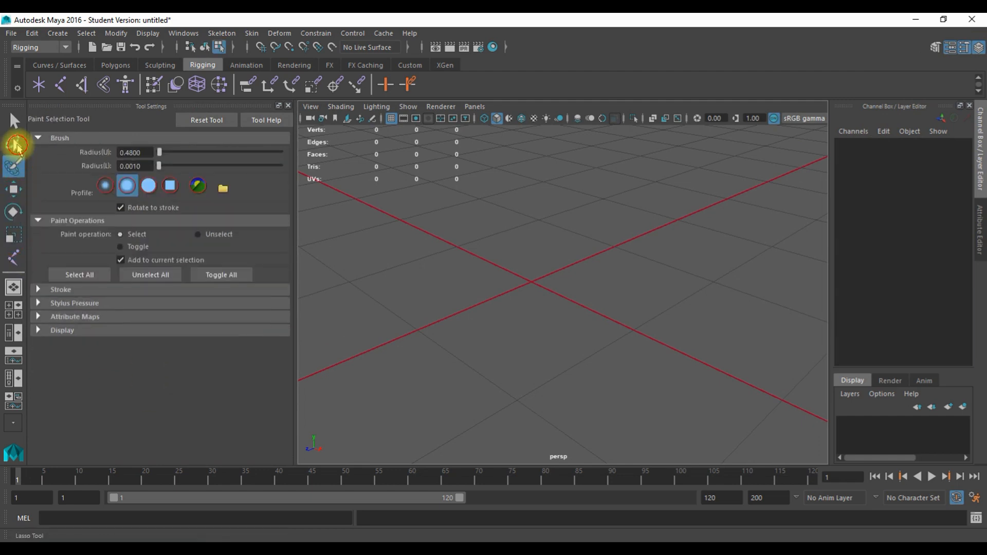
pyautogui.click(14, 144)
pyautogui.click(14, 122)
pyautogui.click(13, 258)
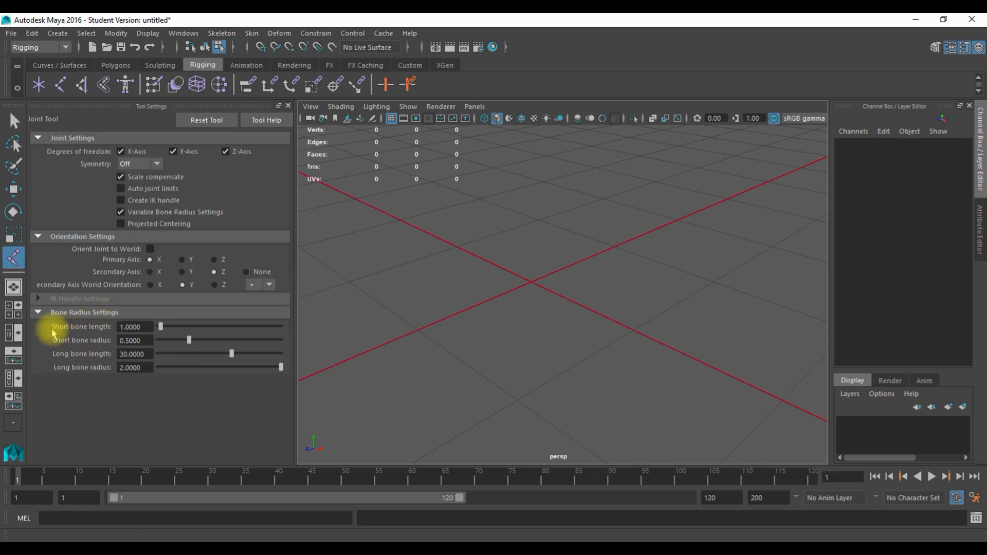
# Draw a five-joint chain mixing long and short bones, and start a separate chain behind it with one long bone.
pyautogui.click(438, 294)
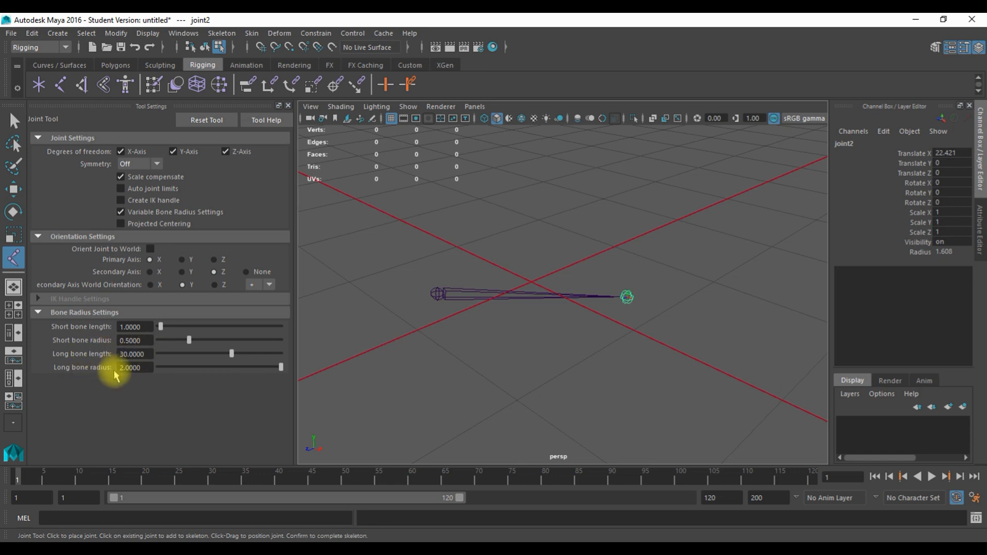
pyautogui.click(664, 297)
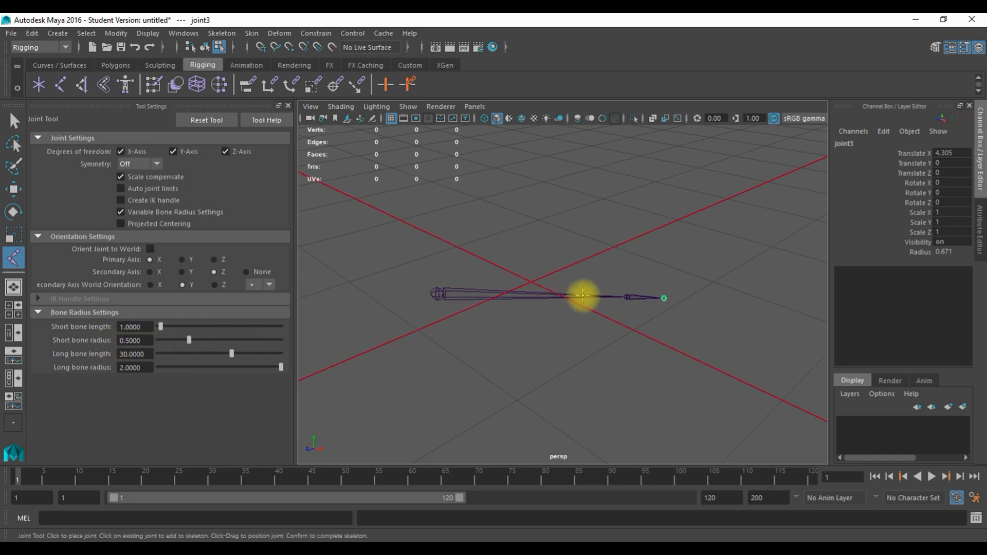
pyautogui.click(380, 382)
pyautogui.click(374, 244)
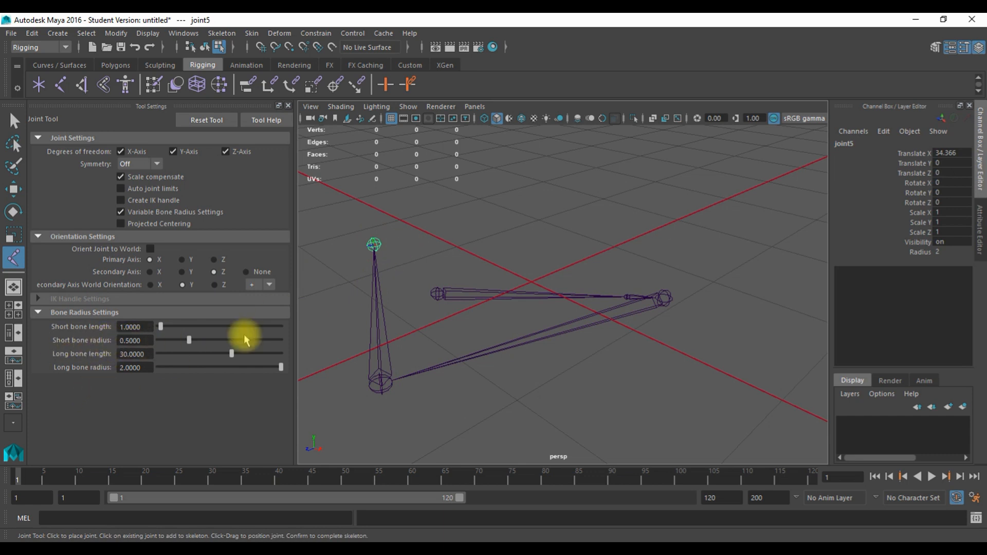
pyautogui.click(488, 211)
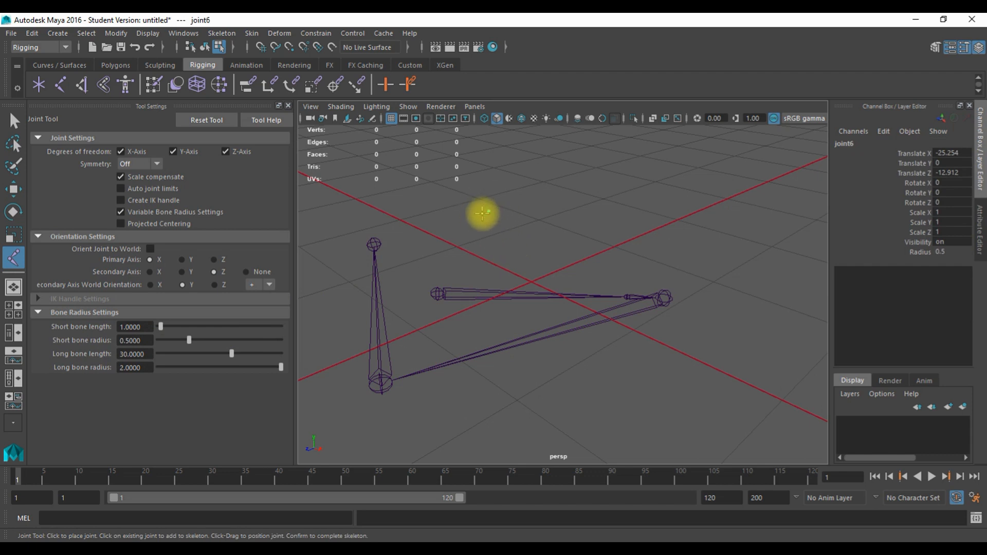
pyautogui.click(740, 306)
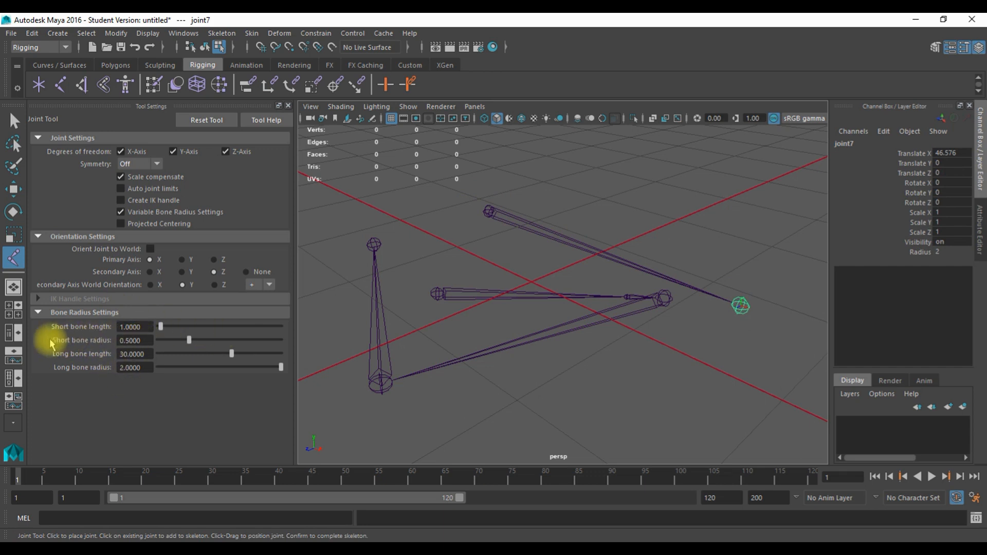
# Set both the short bone radius and the long bone radius of the Joint tool to 1.
pyautogui.click(141, 341)
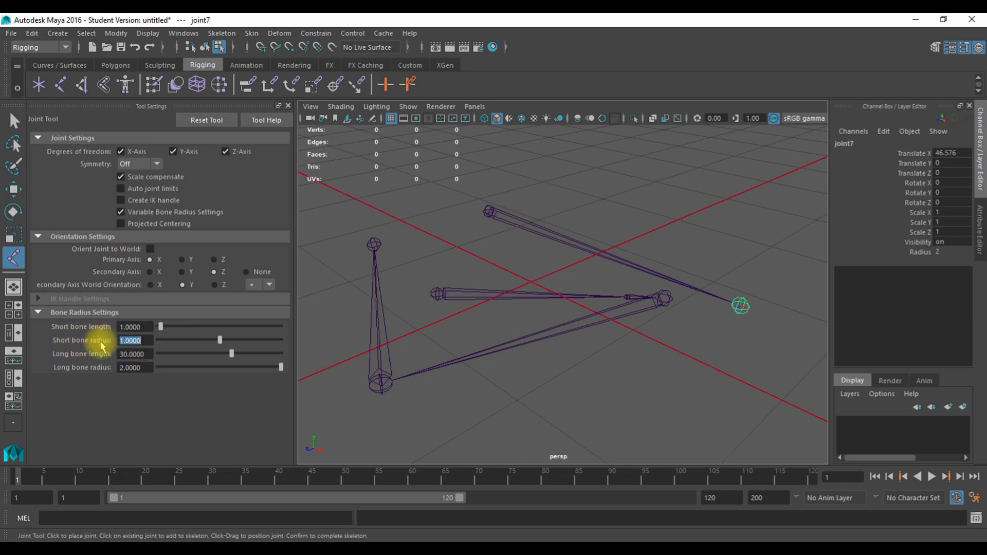
pyautogui.click(145, 369)
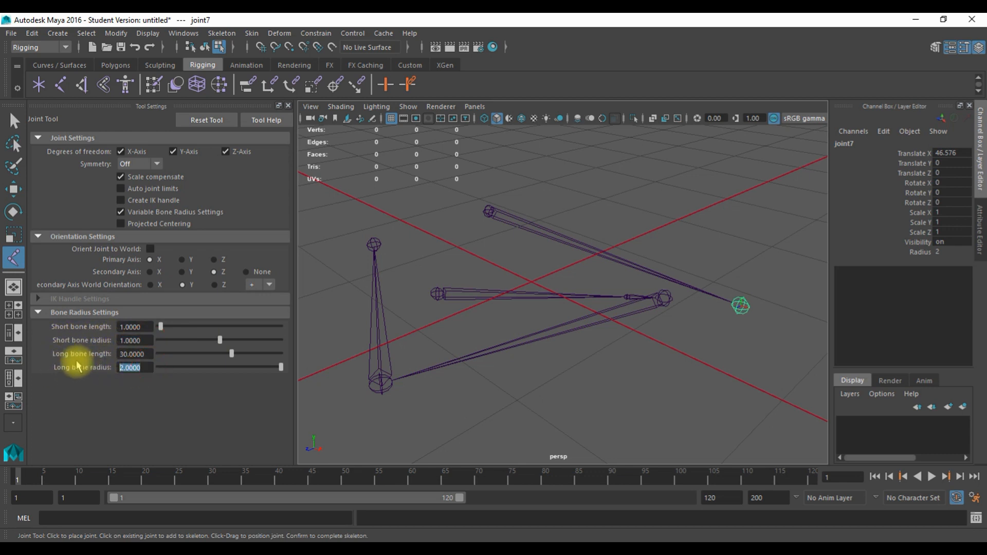
pyautogui.write('1')
pyautogui.press('Return')
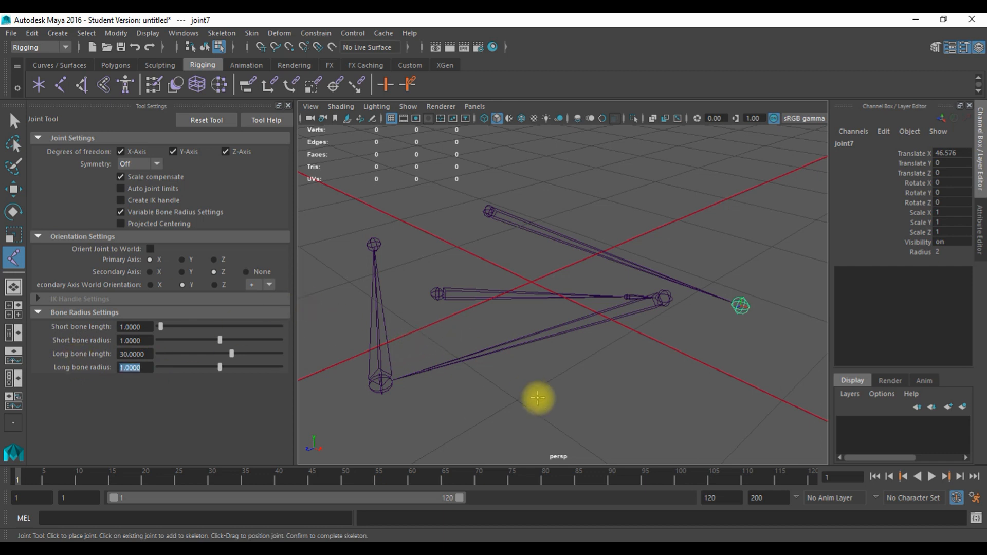
# Extend the second chain with a long looping run of joints at short and long distances to test the uniform radius.
pyautogui.click(647, 222)
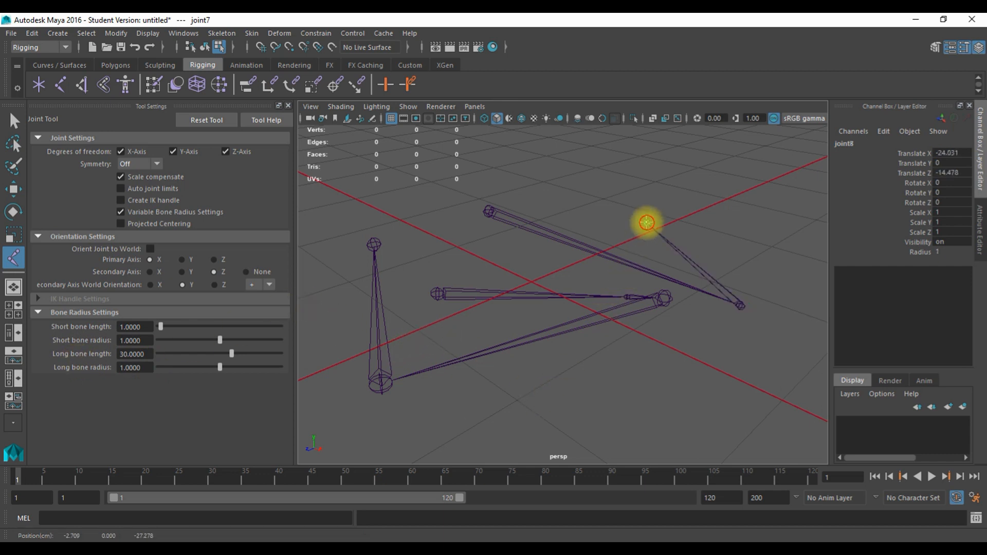
pyautogui.click(642, 163)
pyautogui.click(589, 176)
pyautogui.click(591, 221)
pyautogui.click(636, 196)
pyautogui.click(704, 179)
pyautogui.click(628, 151)
pyautogui.click(575, 153)
pyautogui.click(550, 178)
pyautogui.click(551, 204)
pyautogui.click(620, 255)
pyautogui.click(695, 246)
pyautogui.click(731, 223)
pyautogui.click(745, 169)
pyautogui.click(712, 164)
pyautogui.click(669, 164)
pyautogui.click(575, 155)
pyautogui.click(541, 155)
pyautogui.click(414, 195)
pyautogui.click(386, 203)
pyautogui.click(350, 208)
pyautogui.click(336, 226)
pyautogui.click(329, 241)
pyautogui.click(335, 253)
pyautogui.click(340, 269)
pyautogui.click(346, 276)
pyautogui.click(360, 255)
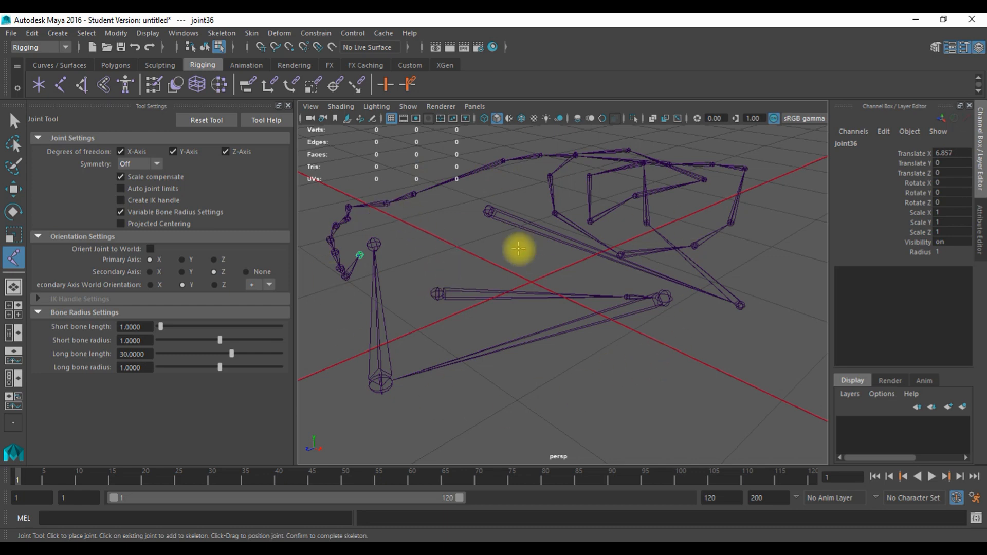
# Delete the joint chains to clear the scene.
pyautogui.press('q')
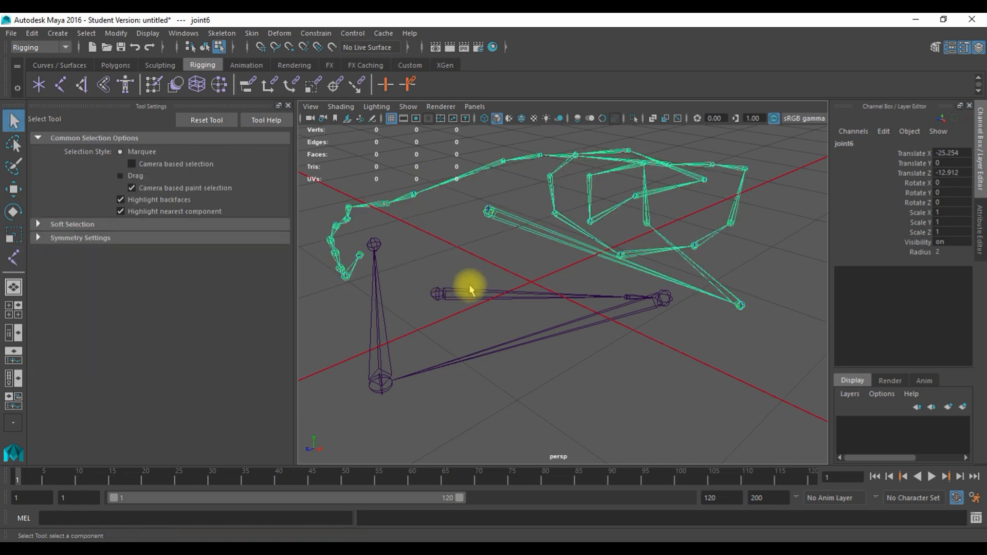
pyautogui.press('Delete')
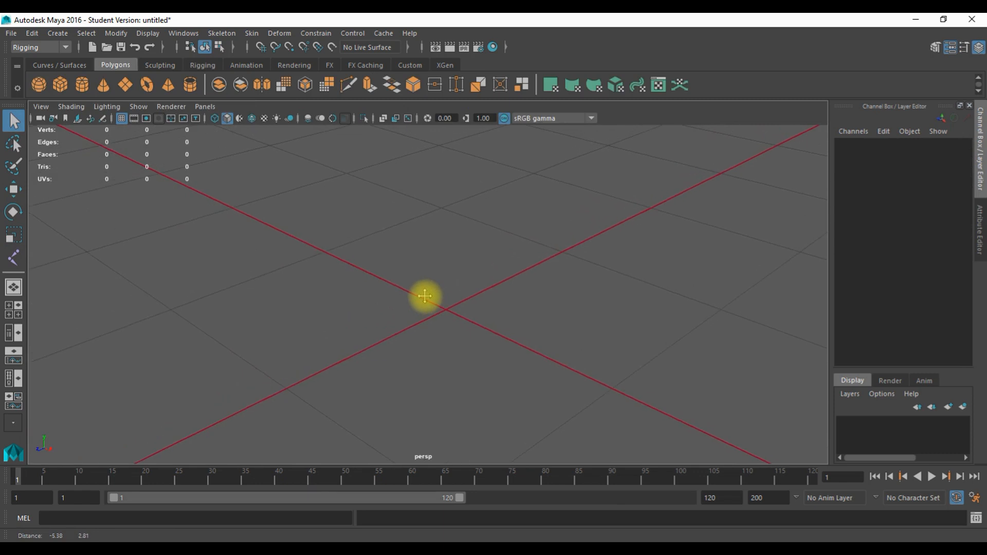
# Place a single joint at the grid origin and set its Radius to 10.
pyautogui.click(13, 257)
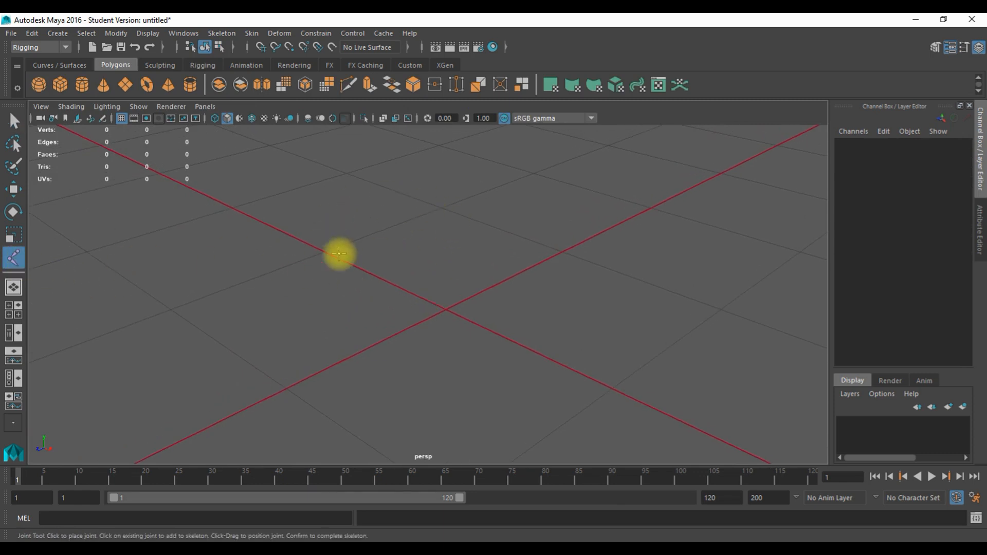
pyautogui.click(446, 309)
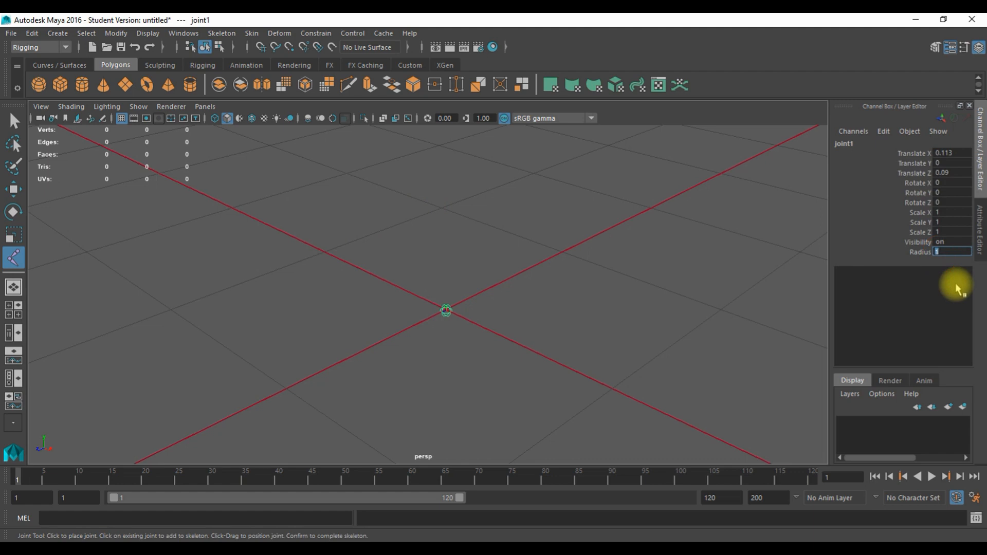
pyautogui.write('1')
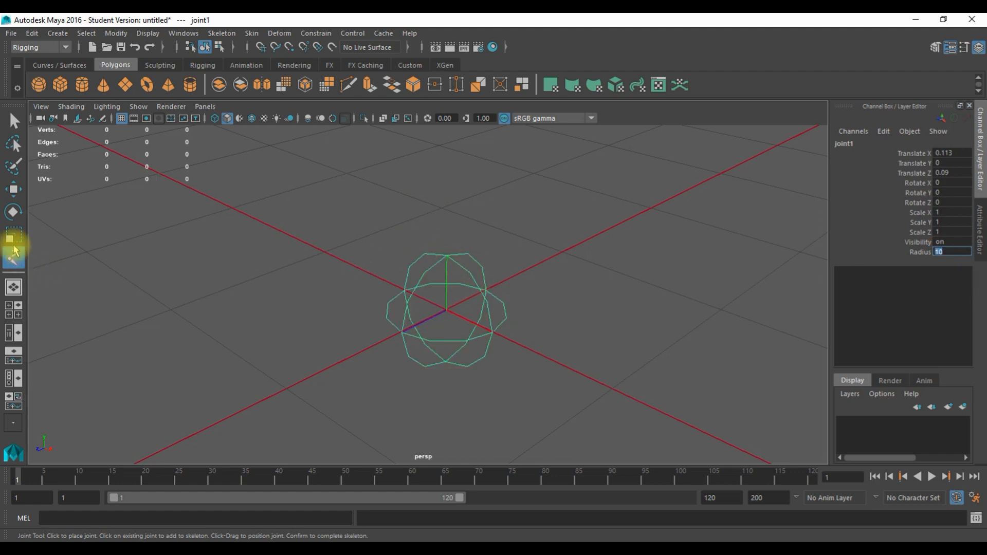
# Show the Joint tool settings and extend the origin joint upward with a bone about 64 units long and two short ones about 6 and 7.
pyautogui.click(962, 49)
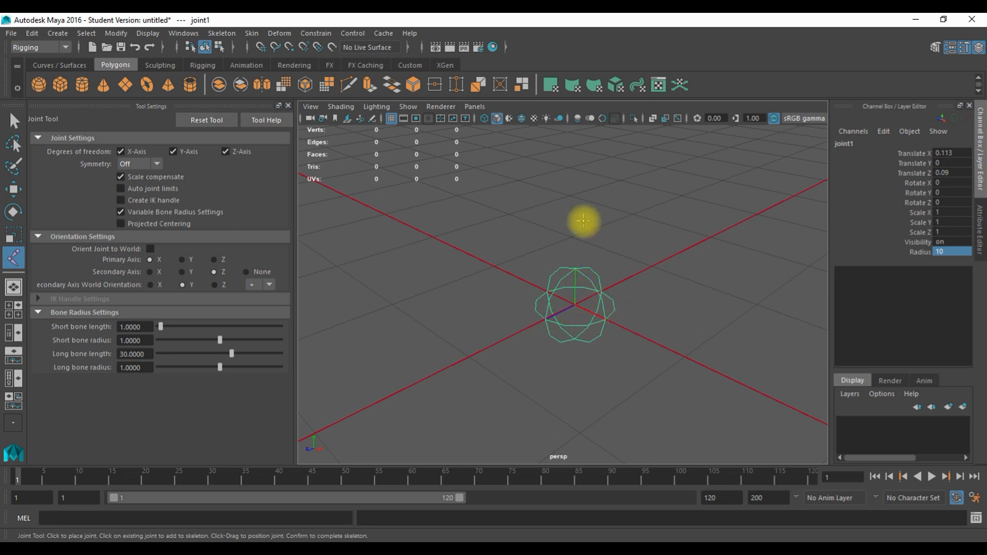
pyautogui.moveTo(586, 202); pyautogui.dragTo(568, 171)
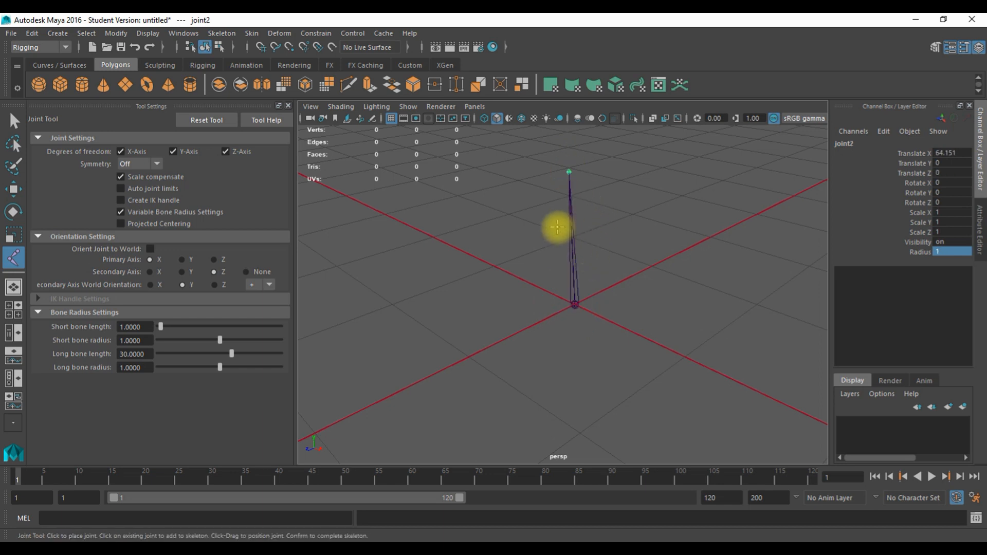
pyautogui.press('f')
pyautogui.scroll(-3, 576, 314)
pyautogui.scroll(3, 575, 315)
pyautogui.click(566, 153)
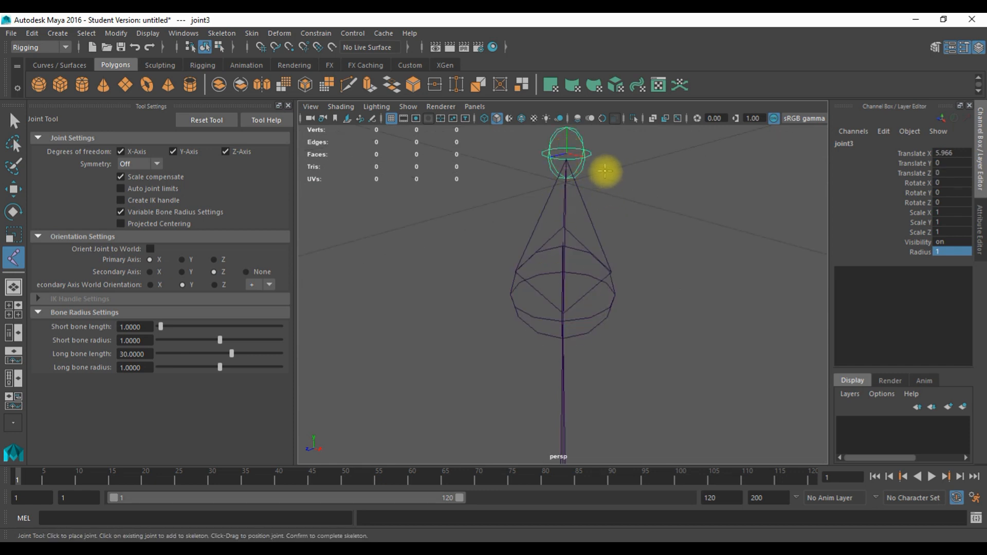
pyautogui.scroll(-3, 628, 322)
pyautogui.click(577, 149)
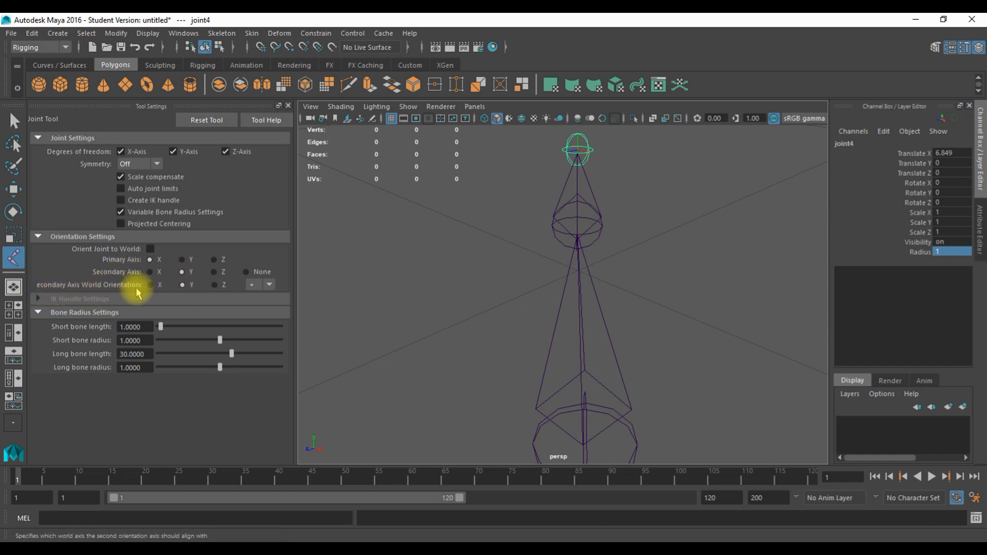
# Set the Joint tool's Secondary Axis World Orientation to Z and delete the existing joint chain.
pyautogui.click(215, 284)
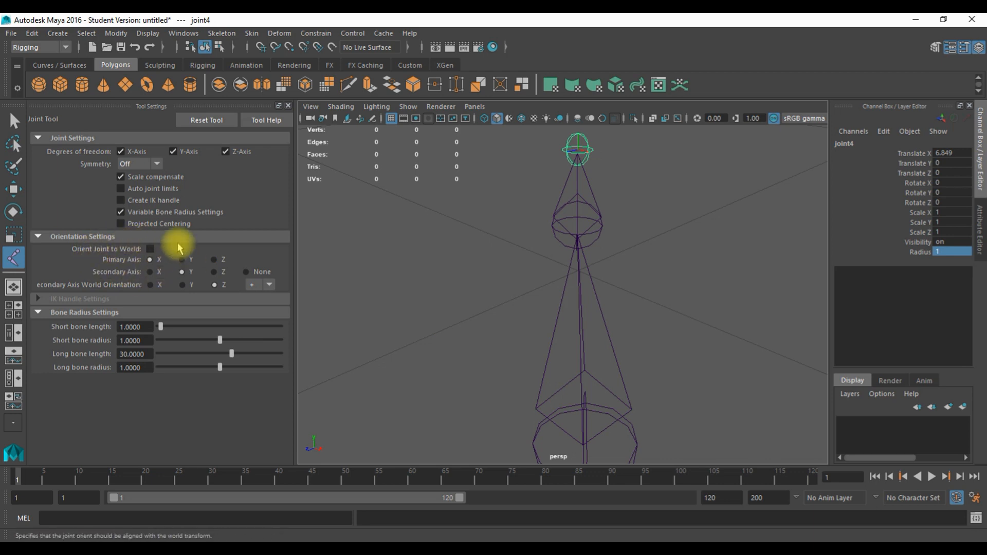
pyautogui.press('q')
pyautogui.scroll(-8, 558, 334)
pyautogui.scroll(-3, 554, 335)
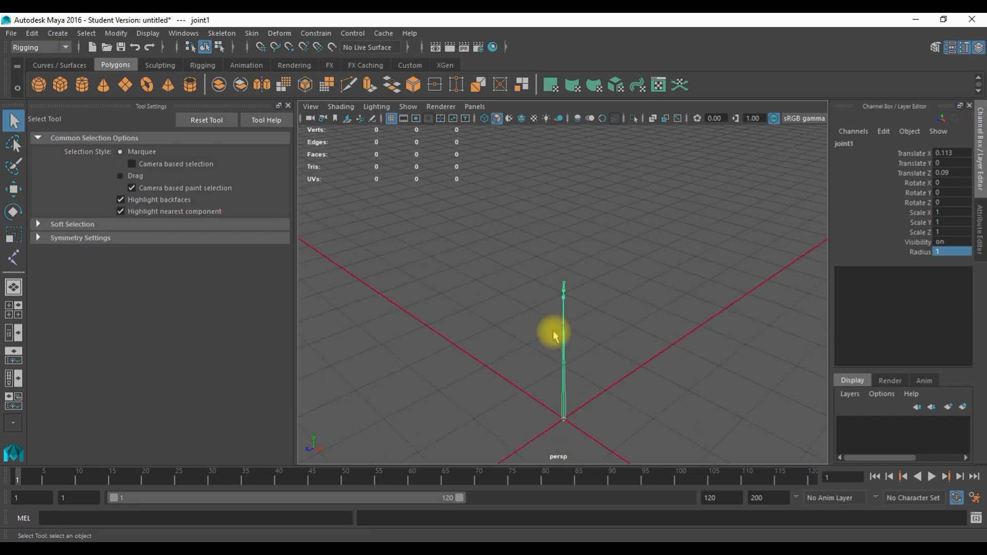
pyautogui.press('Delete')
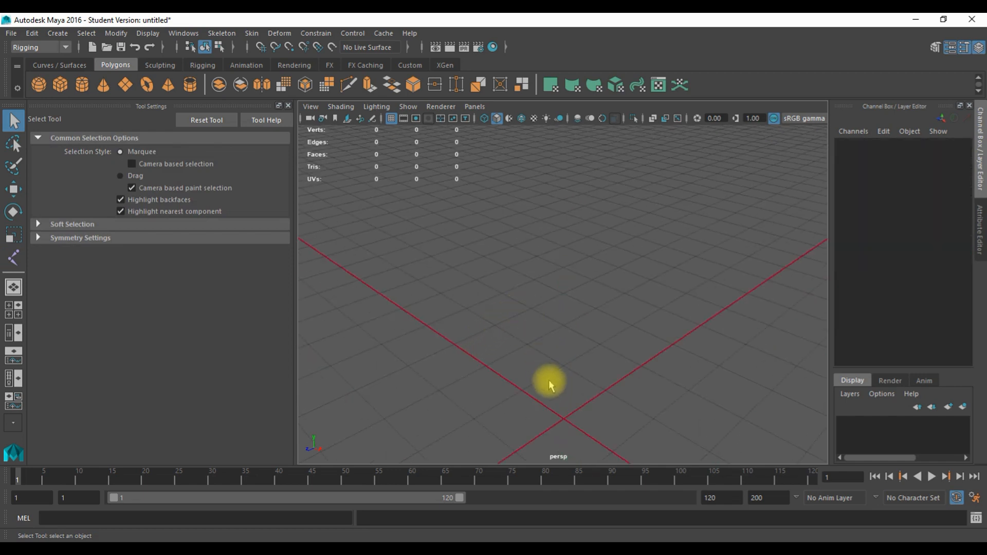
# In the front view, place a joint at the grid origin and extend it straight up with a bone about 6.9 units long.
pyautogui.press('space')
pyautogui.press('space')
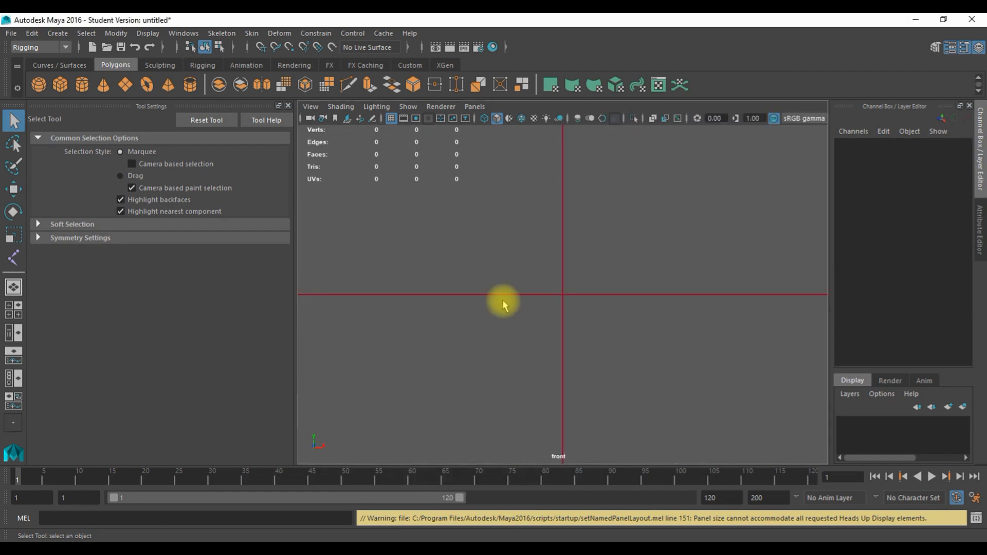
pyautogui.press('y')
pyautogui.click(563, 293)
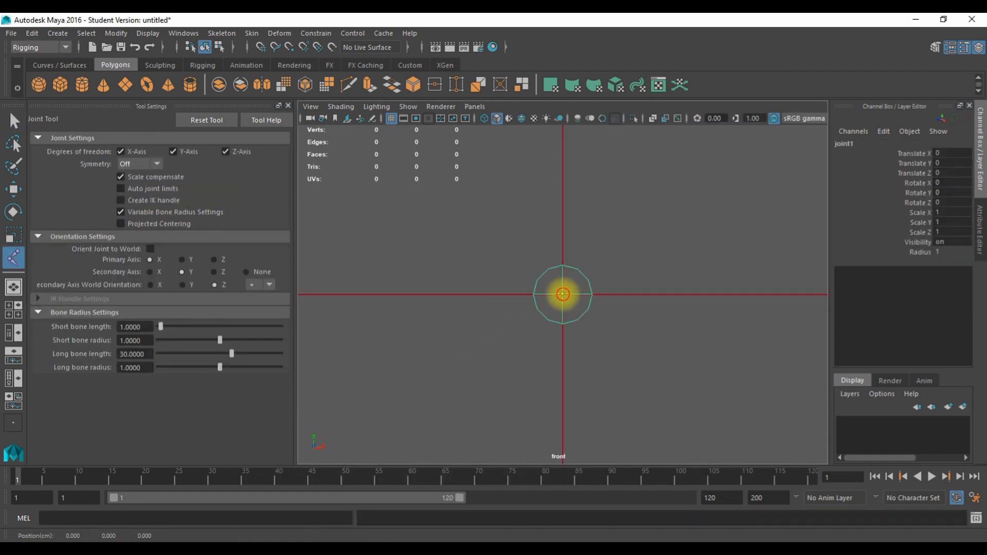
pyautogui.scroll(-3, 571, 278)
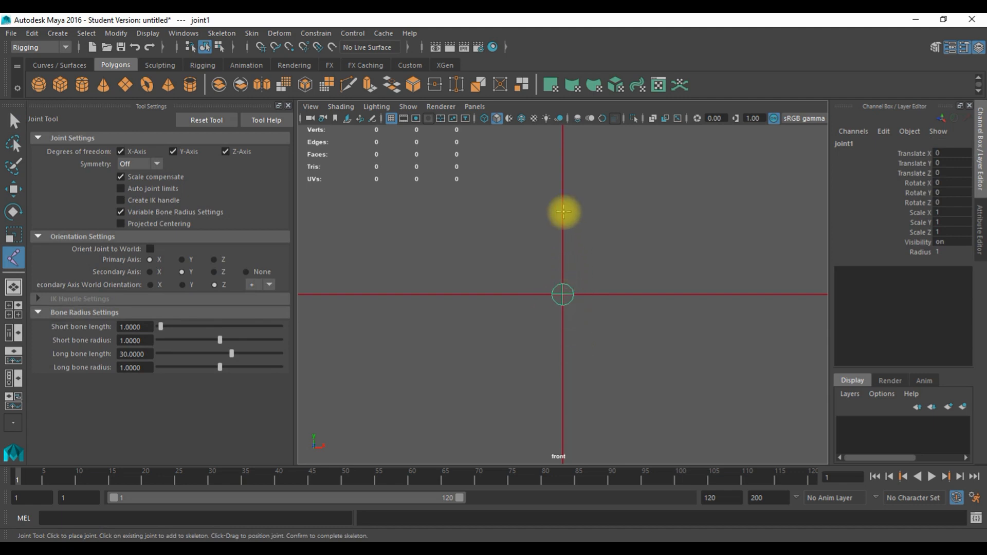
pyautogui.click(564, 142)
pyautogui.press('q')
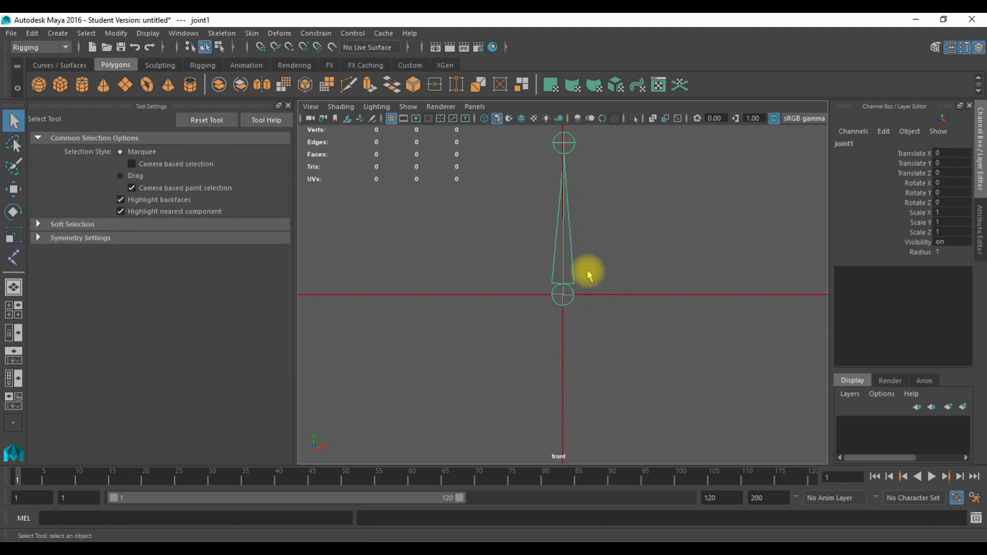
# In the perspective view, extend the upper joint with another bone about 39 units long.
pyautogui.press('space')
pyautogui.press('space')
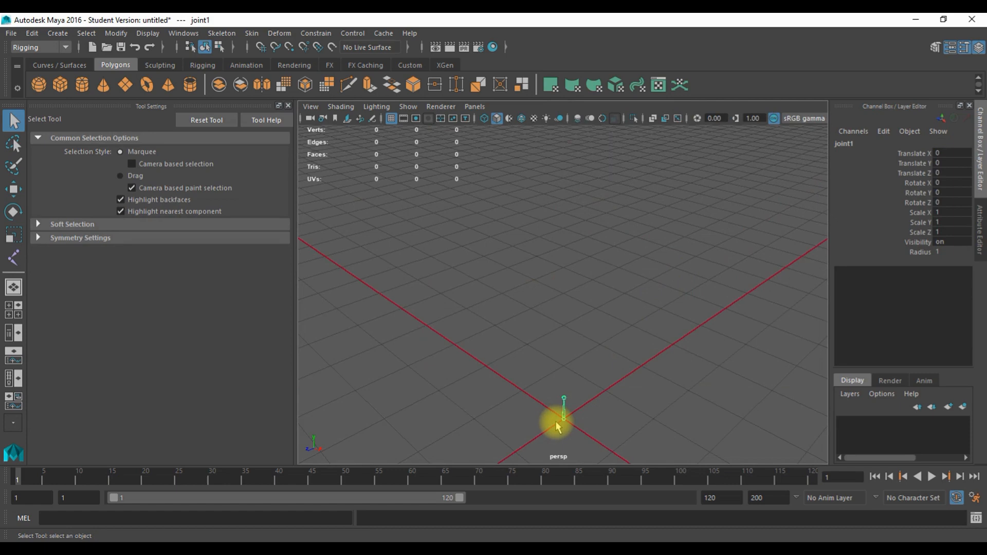
pyautogui.scroll(3, 570, 394)
pyautogui.keyDown('alt'); pyautogui.moveTo(571, 390); pyautogui.dragTo(517, 377); pyautogui.keyUp('alt')
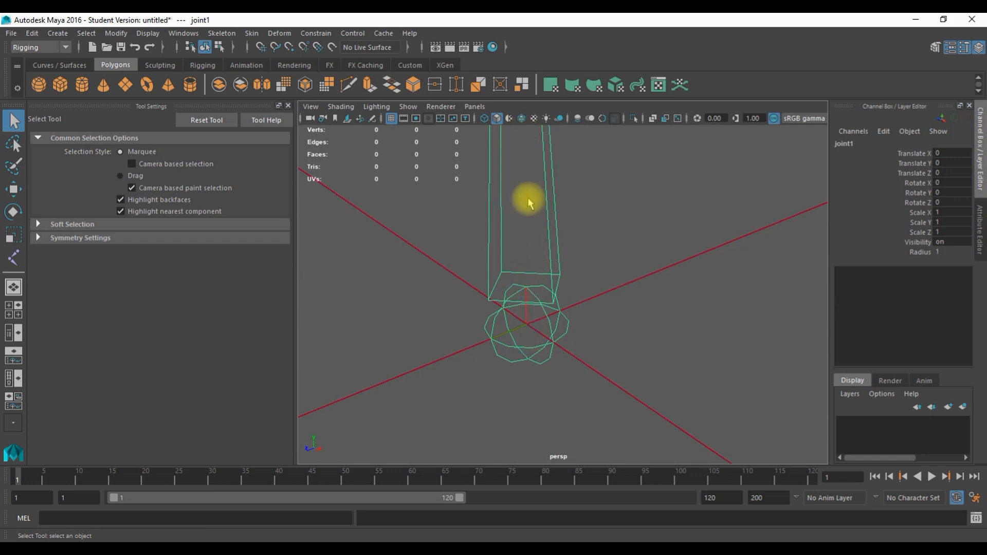
pyautogui.keyDown('alt'); pyautogui.moveTo(535, 291); pyautogui.dragTo(544, 321); pyautogui.keyUp('alt')
pyautogui.keyDown('alt'); pyautogui.moveTo(540, 240); pyautogui.dragTo(559, 344); pyautogui.keyUp('alt')
pyautogui.keyDown('alt'); pyautogui.moveTo(556, 270); pyautogui.dragTo(542, 339, button='middle'); pyautogui.keyUp('alt')
pyautogui.click(541, 314)
pyautogui.press('y')
pyautogui.click(541, 309)
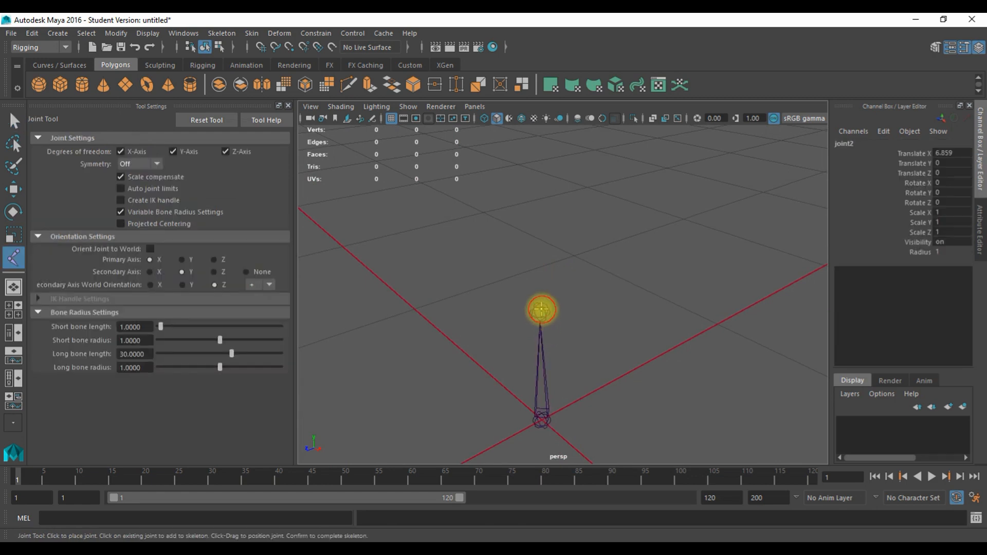
pyautogui.keyDown('shift'); pyautogui.click(541, 183); pyautogui.keyUp('shift')
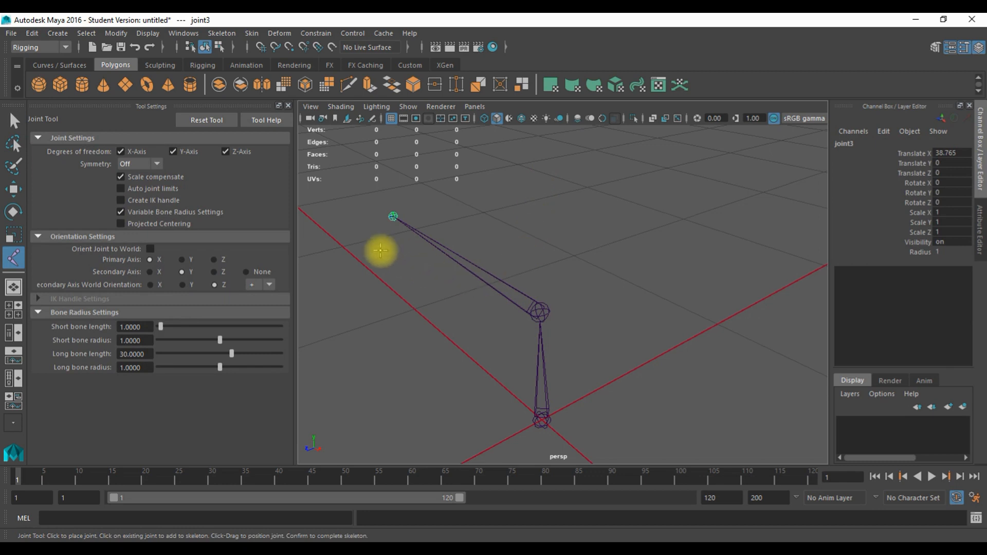
# Compare the middle joint's local axes with the world-aligned move manipulator from close up.
pyautogui.press('w')
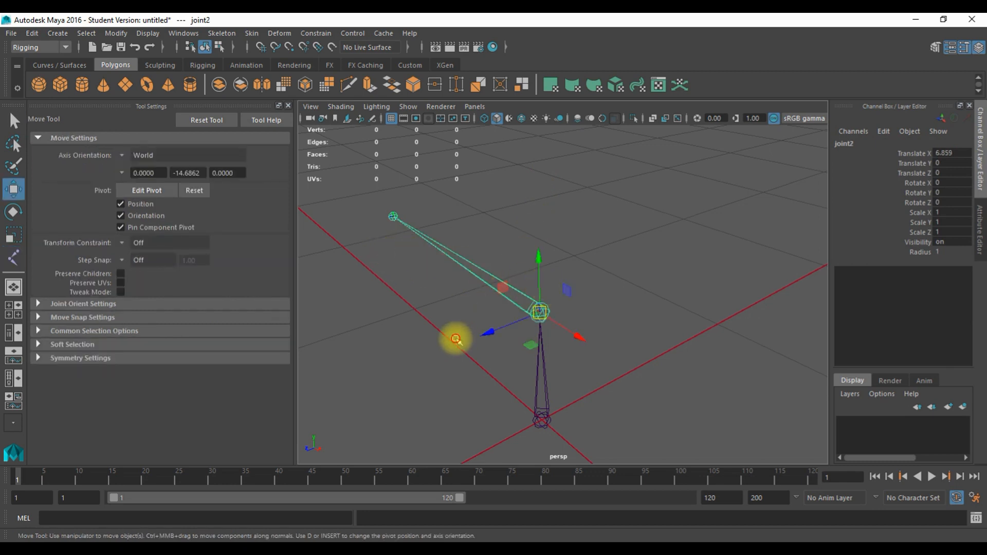
pyautogui.click(457, 342)
pyautogui.scroll(2, 460, 355)
pyautogui.scroll(1, 459, 356)
pyautogui.click(485, 341)
pyautogui.scroll(1, 483, 400)
pyautogui.keyDown('alt'); pyautogui.moveTo(439, 401); pyautogui.dragTo(530, 367); pyautogui.keyUp('alt')
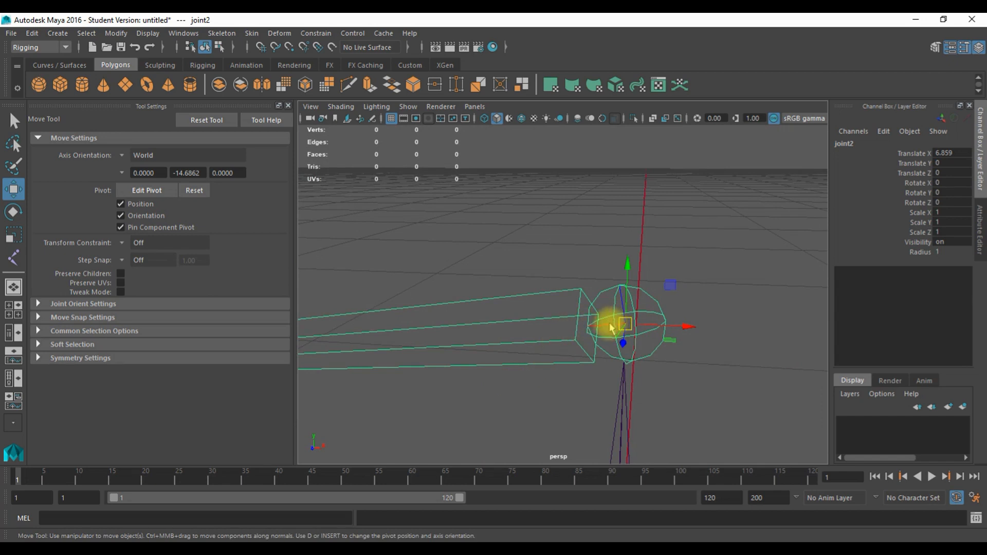
pyautogui.press('q')
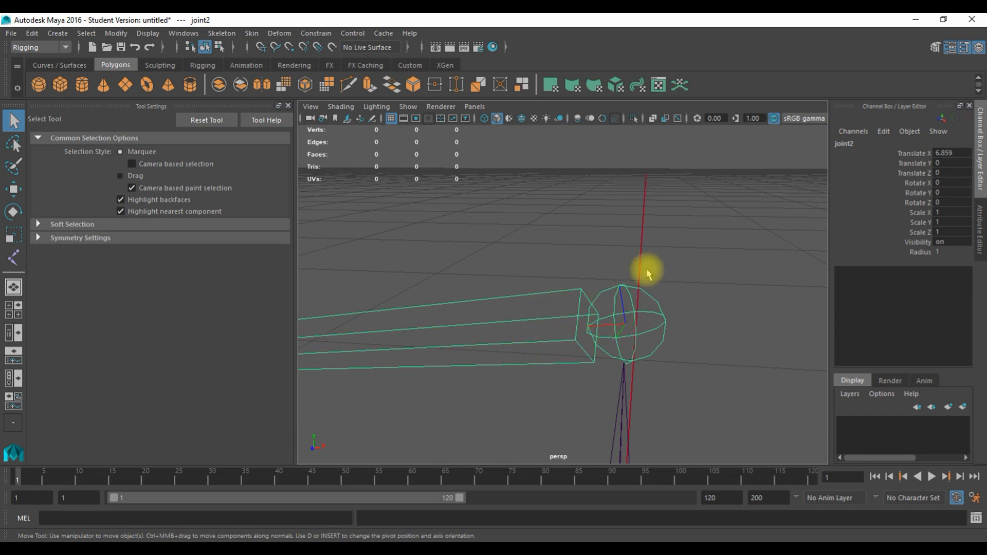
# Show the Joint tool settings and set the sign and axis of the Secondary Axis World Orientation, using Z.
pyautogui.click(13, 257)
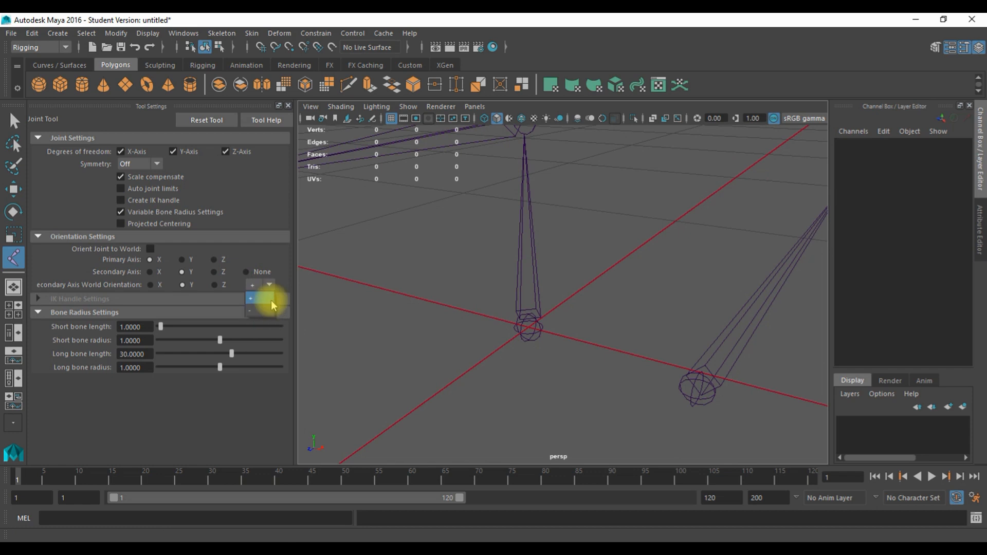
pyautogui.click(269, 298)
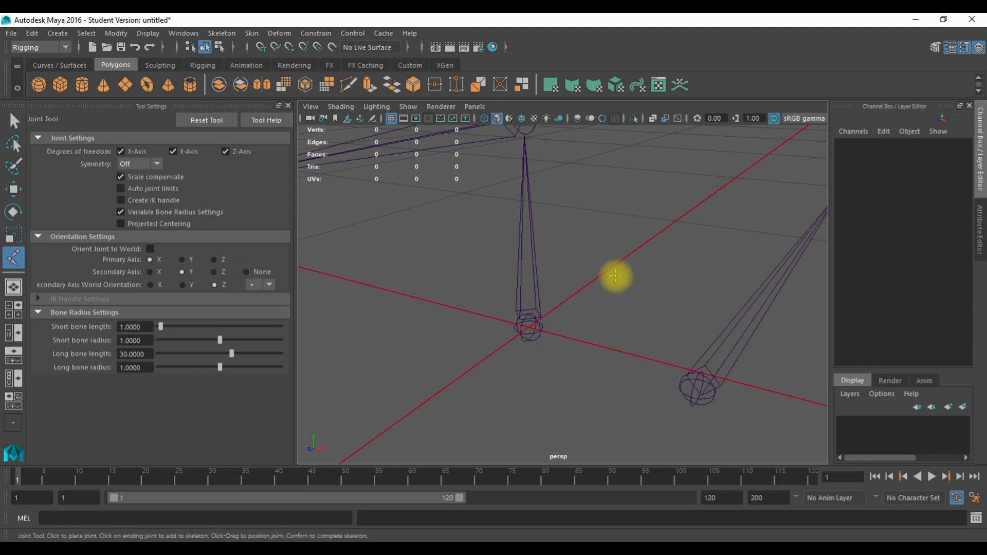
pyautogui.scroll(-4, 568, 345)
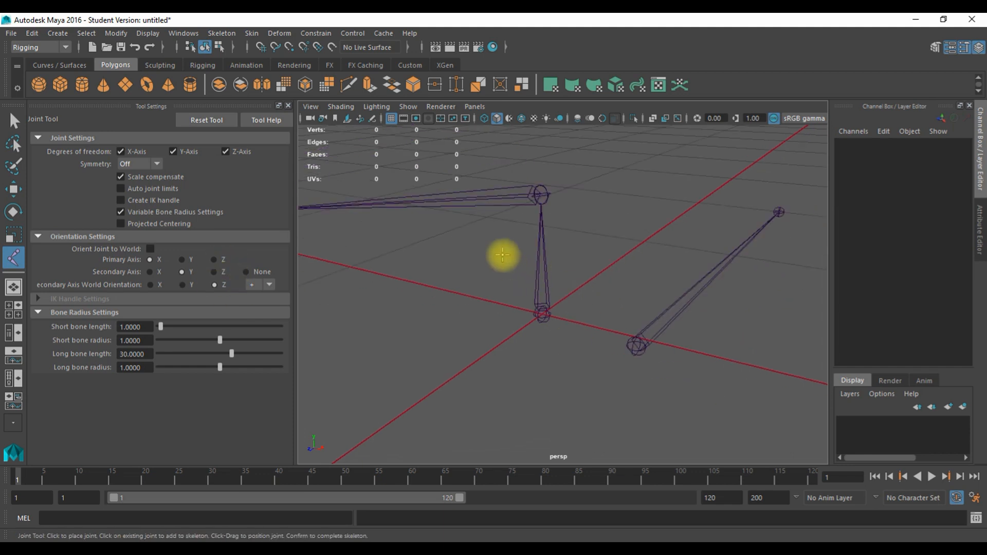
pyautogui.scroll(-1, 452, 283)
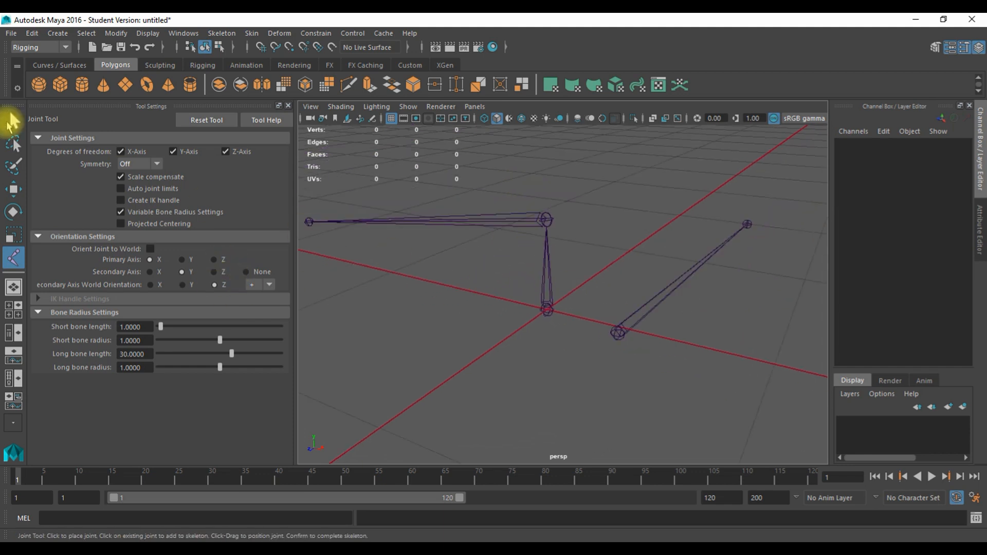
# Delete both the joint chain at the origin and the separate one beside it.
pyautogui.click(14, 121)
pyautogui.click(550, 311)
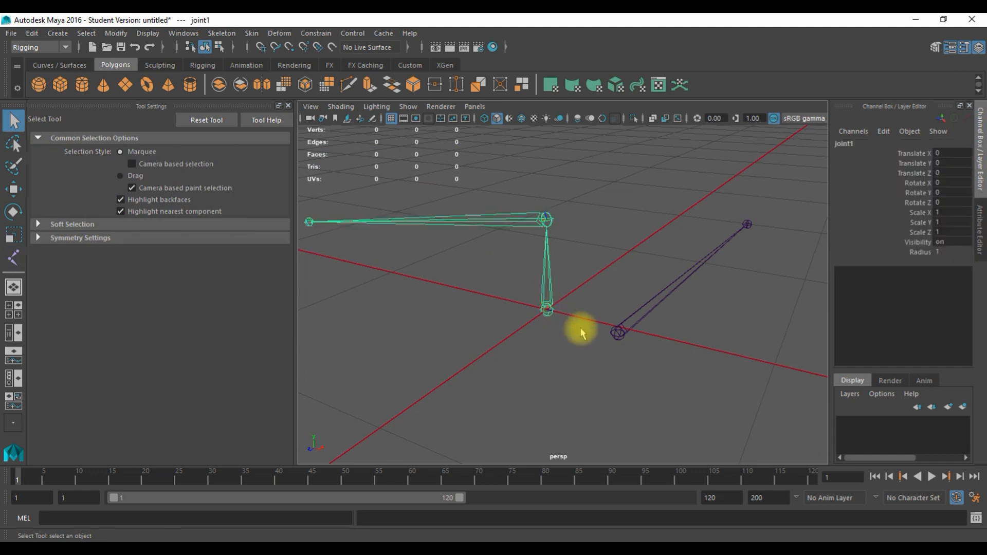
pyautogui.press('Delete')
pyautogui.click(621, 334)
pyautogui.press('Delete')
# Place a joint at the grid origin in the perspective view, add a bone about 113 units long, and check its direction from several angles.
pyautogui.click(13, 257)
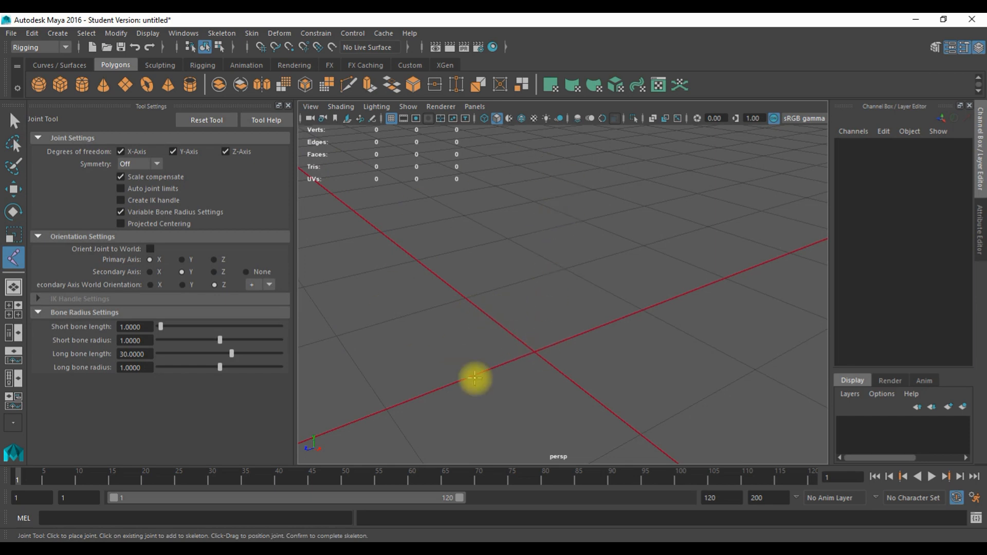
pyautogui.click(534, 351)
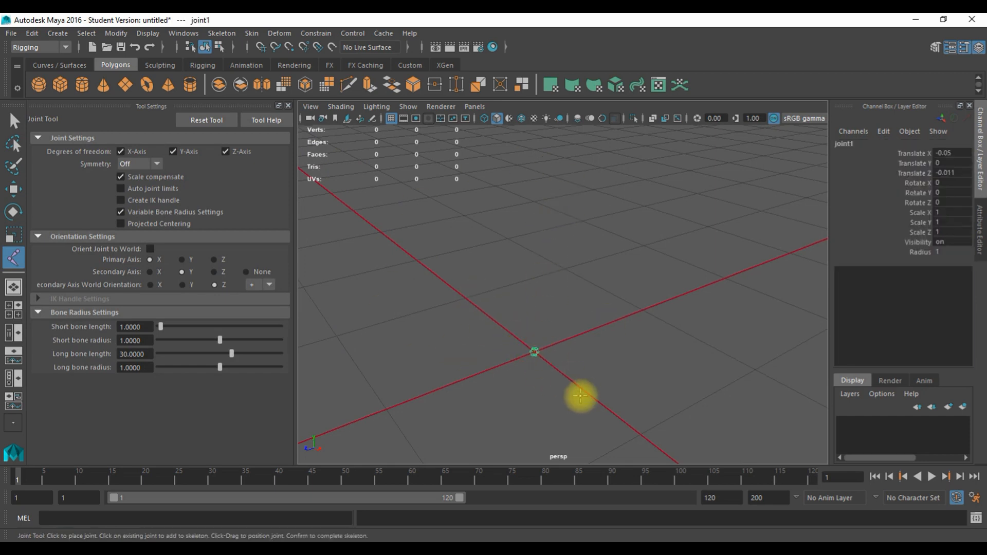
pyautogui.click(541, 150)
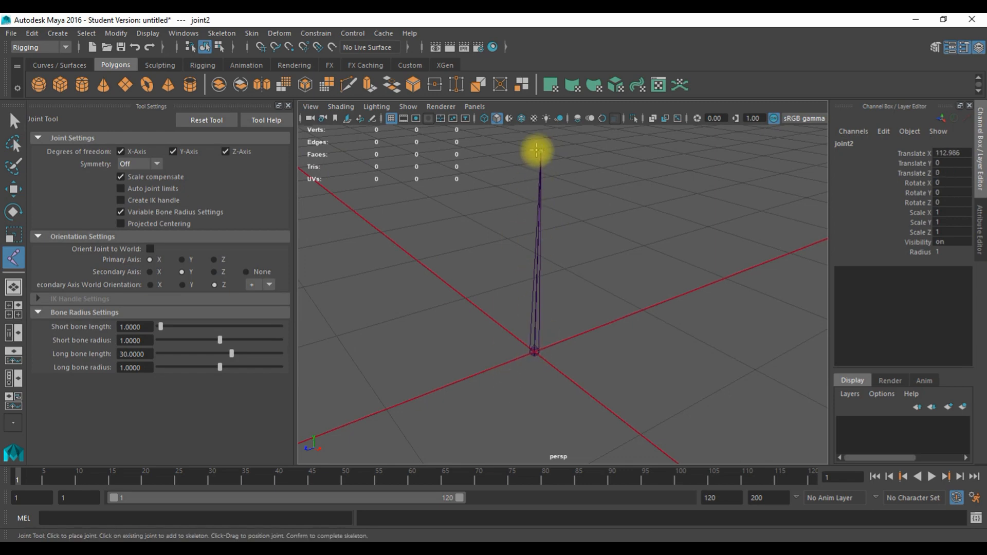
pyautogui.keyDown('alt'); pyautogui.moveTo(484, 273); pyautogui.dragTo(540, 280); pyautogui.keyUp('alt')
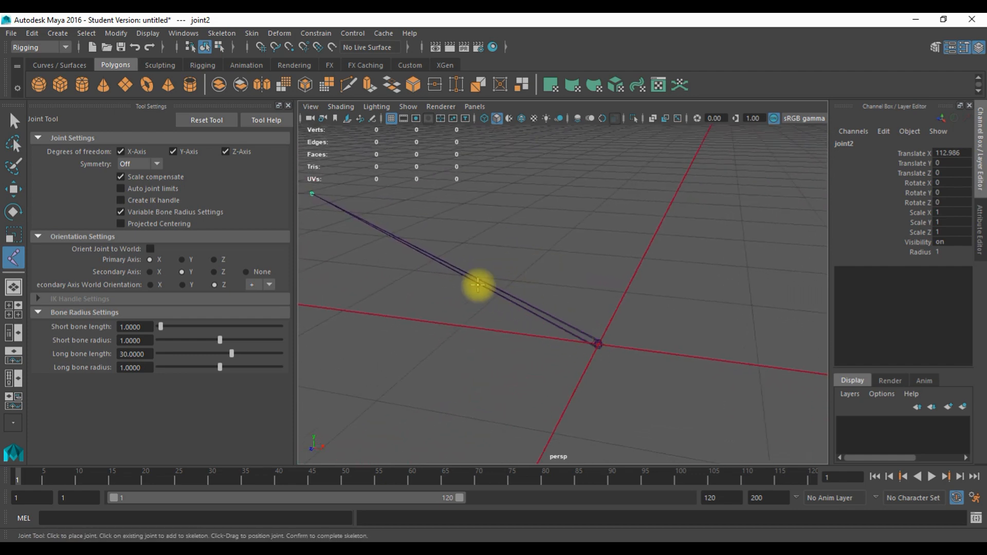
pyautogui.keyDown('alt'); pyautogui.moveTo(419, 242); pyautogui.dragTo(608, 286); pyautogui.keyUp('alt')
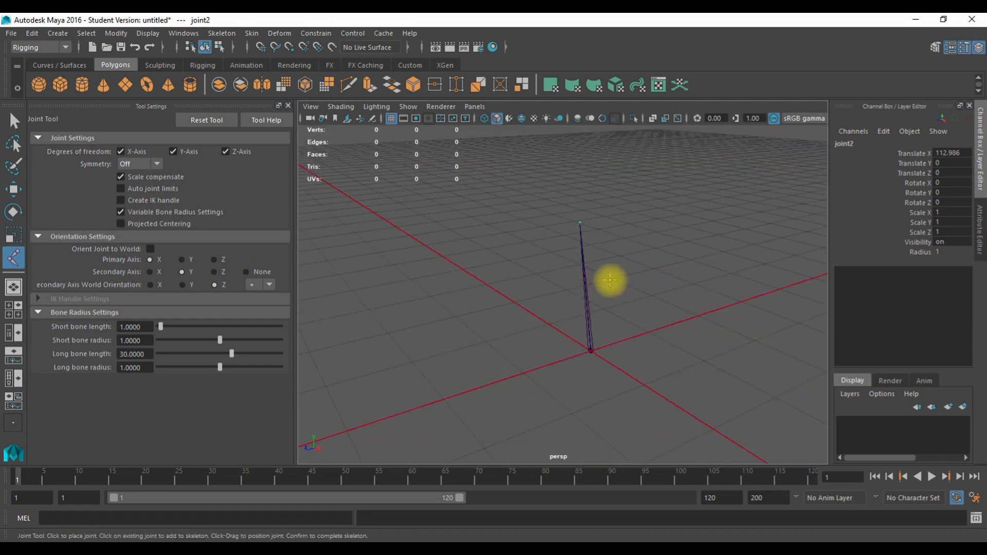
pyautogui.keyDown('alt'); pyautogui.moveTo(604, 326); pyautogui.dragTo(561, 360); pyautogui.keyUp('alt')
# Extend the long bone with a looping run of joints on both sides of the origin in the perspective view.
pyautogui.click(556, 408)
pyautogui.click(624, 232)
pyautogui.click(741, 222)
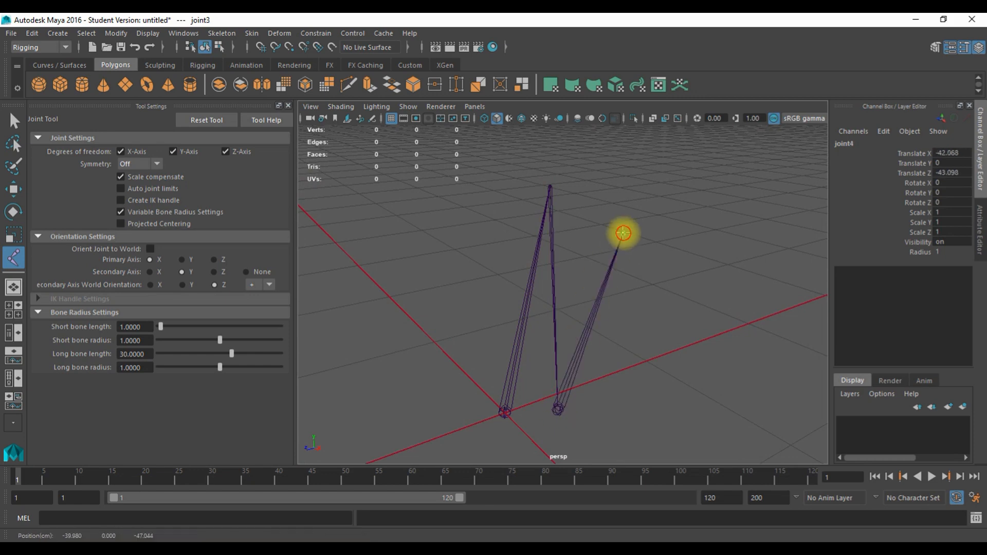
pyautogui.click(754, 354)
pyautogui.click(668, 433)
pyautogui.click(567, 407)
pyautogui.click(490, 317)
pyautogui.click(453, 254)
pyautogui.click(358, 402)
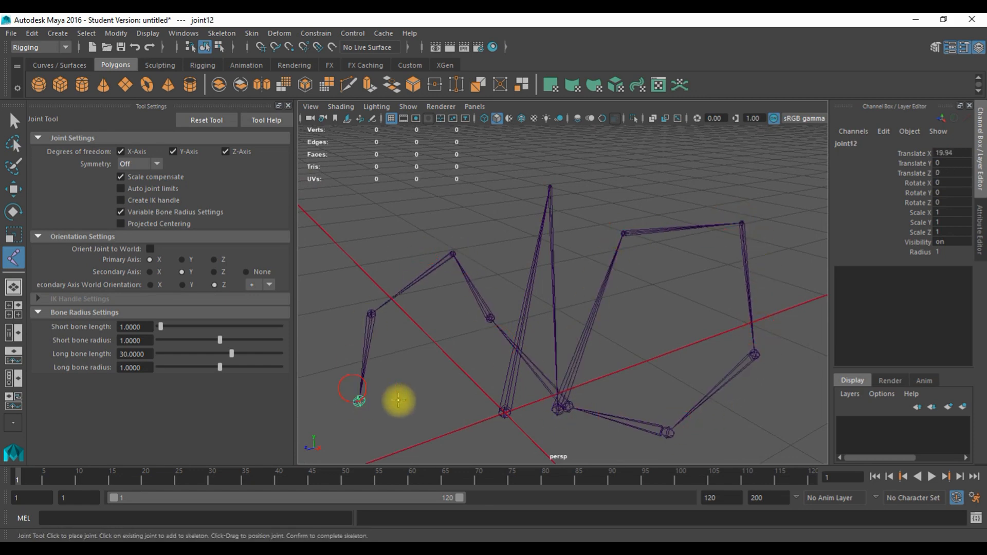
pyautogui.click(467, 376)
pyautogui.click(507, 172)
pyautogui.click(408, 203)
pyautogui.click(406, 311)
pyautogui.click(491, 342)
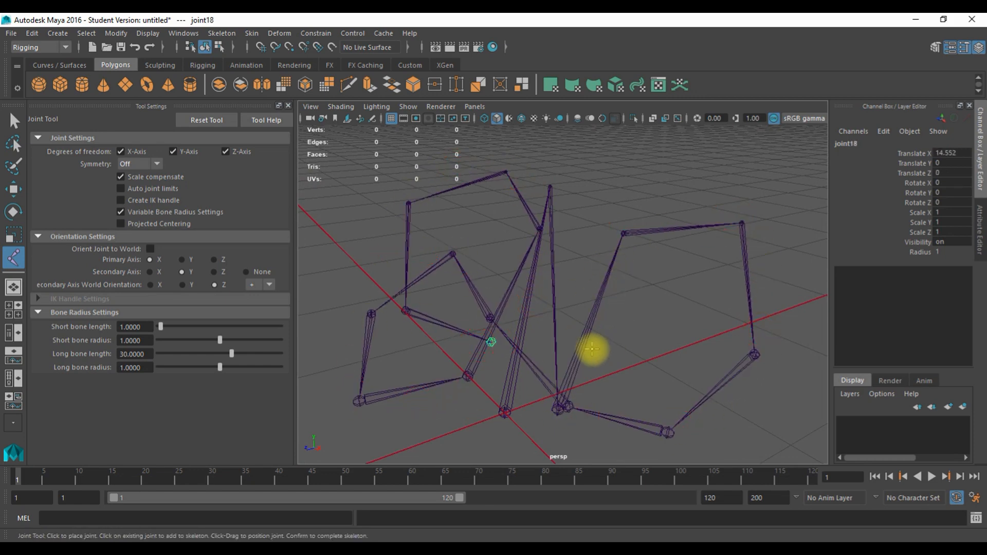
# Finish the looping joint chain and delete it entirely.
pyautogui.press('Return')
pyautogui.press('q')
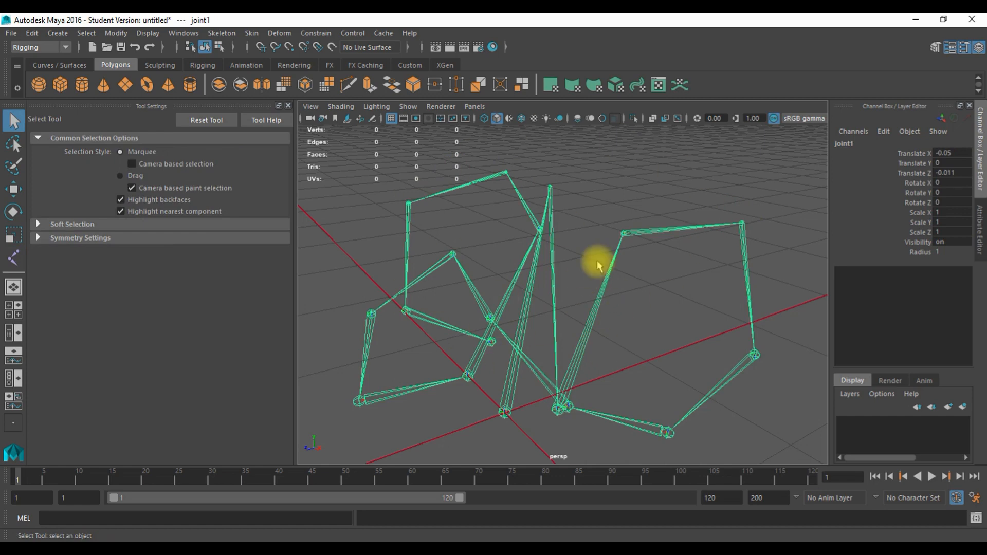
pyautogui.press('Delete')
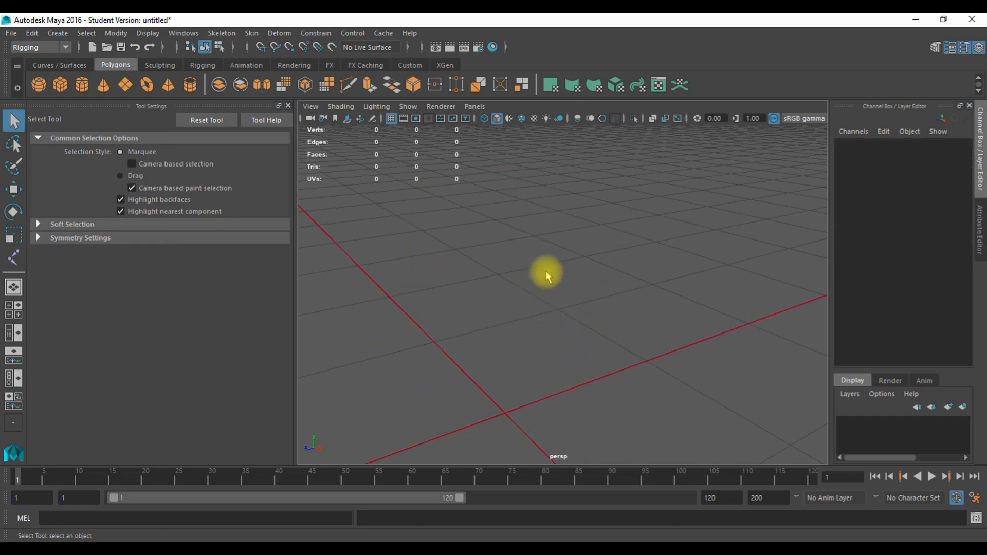
# With all four views shown, build a vertical three-joint chain upward from the origin in the front view, with its first bone about 5.6 units long.
pyautogui.press('space')
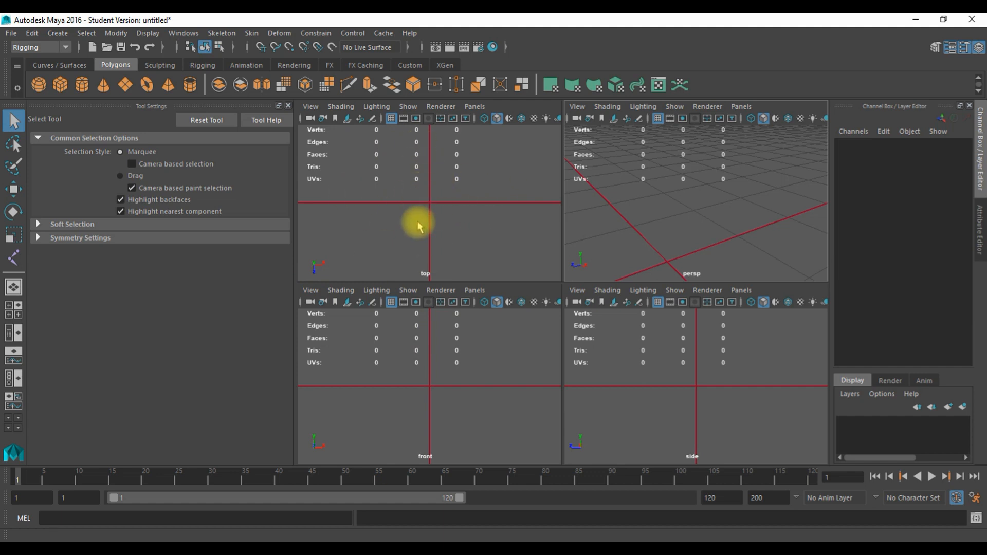
pyautogui.click(12, 260)
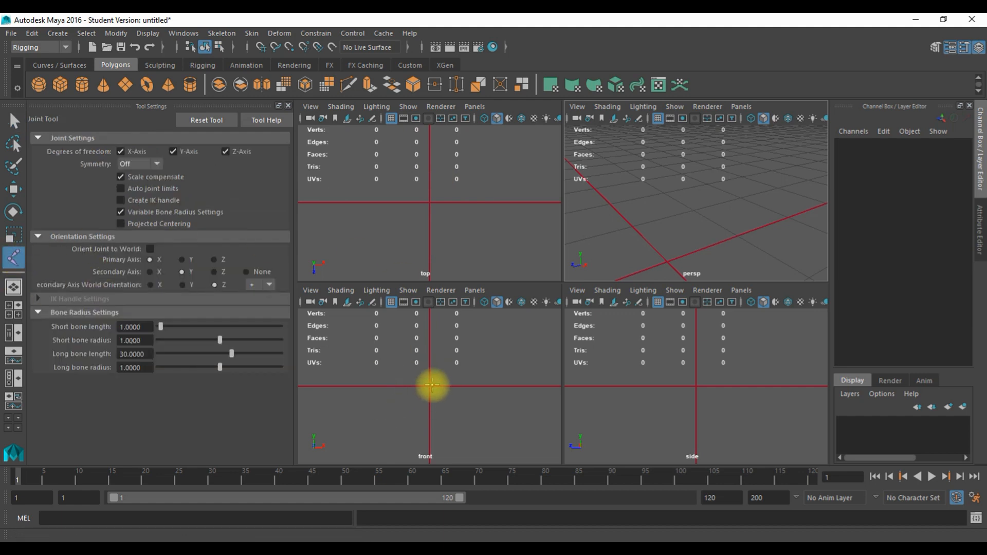
pyautogui.click(429, 387)
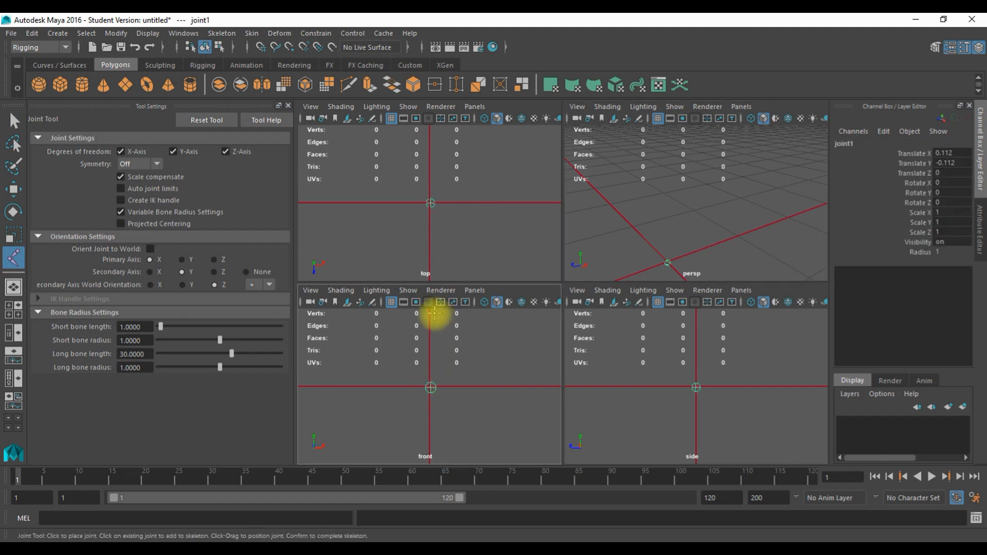
pyautogui.click(430, 327)
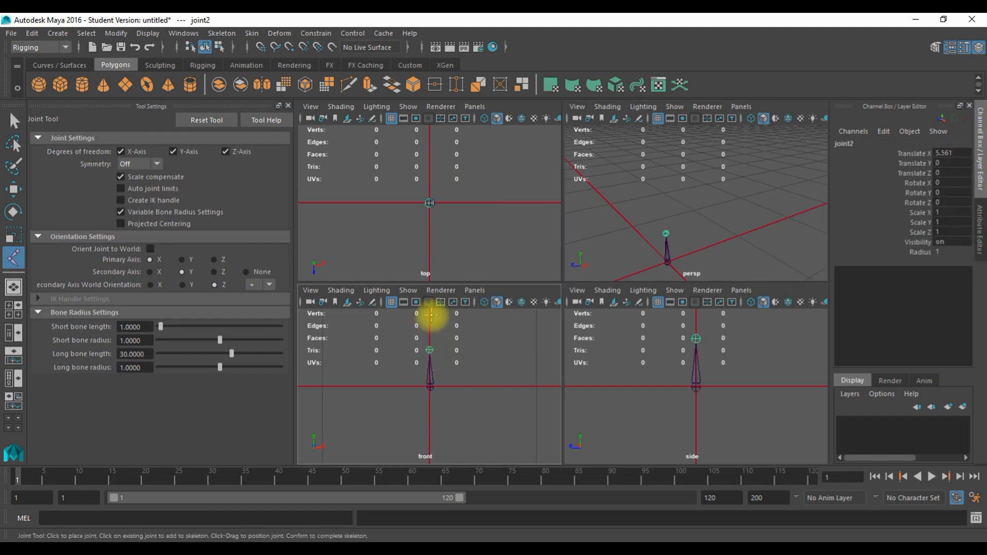
pyautogui.click(430, 312)
pyautogui.press('q')
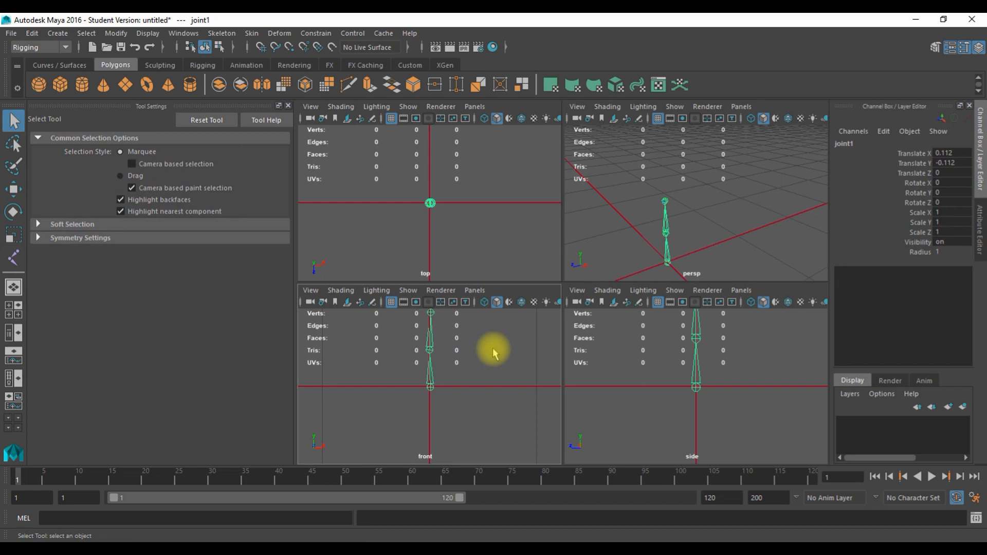
# Examine the vertical three-joint chain up close in the full-size perspective view.
pyautogui.press('space')
pyautogui.keyDown('alt'); pyautogui.moveTo(537, 331); pyautogui.dragTo(567, 303, button='middle'); pyautogui.keyUp('alt')
pyautogui.scroll(4, 580, 318)
pyautogui.scroll(5, 586, 322)
pyautogui.scroll(-5, 666, 257)
pyautogui.keyDown('alt'); pyautogui.moveTo(662, 255); pyautogui.dragTo(634, 270, button='middle'); pyautogui.keyUp('alt')
pyautogui.keyDown('alt'); pyautogui.moveTo(634, 269); pyautogui.dragTo(584, 264); pyautogui.keyUp('alt')
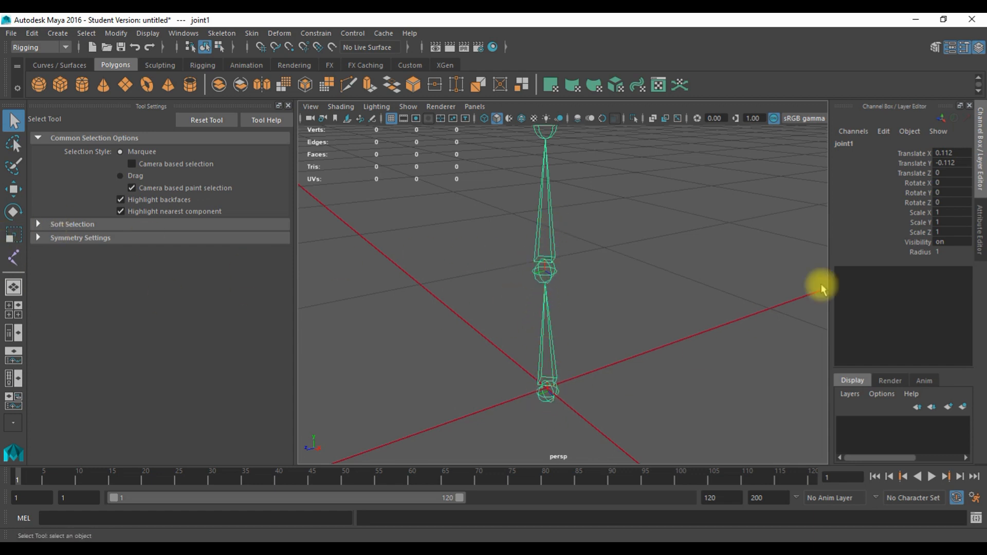
# Try Rotate Y values of 90, -90 and 90 again on the root joint of the three-joint chain.
pyautogui.click(944, 194)
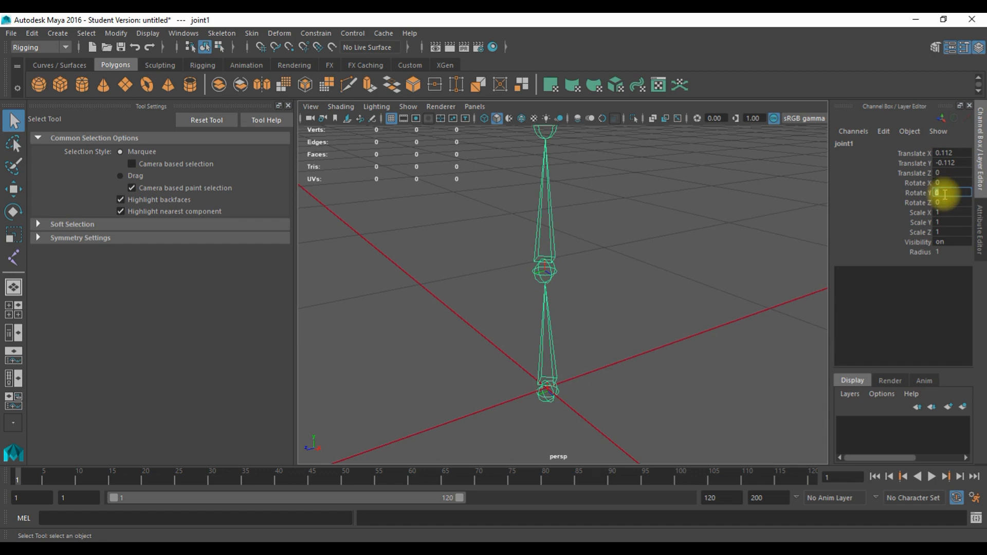
pyautogui.press('Return')
pyautogui.keyDown('alt'); pyautogui.moveTo(511, 350); pyautogui.dragTo(570, 345); pyautogui.keyUp('alt')
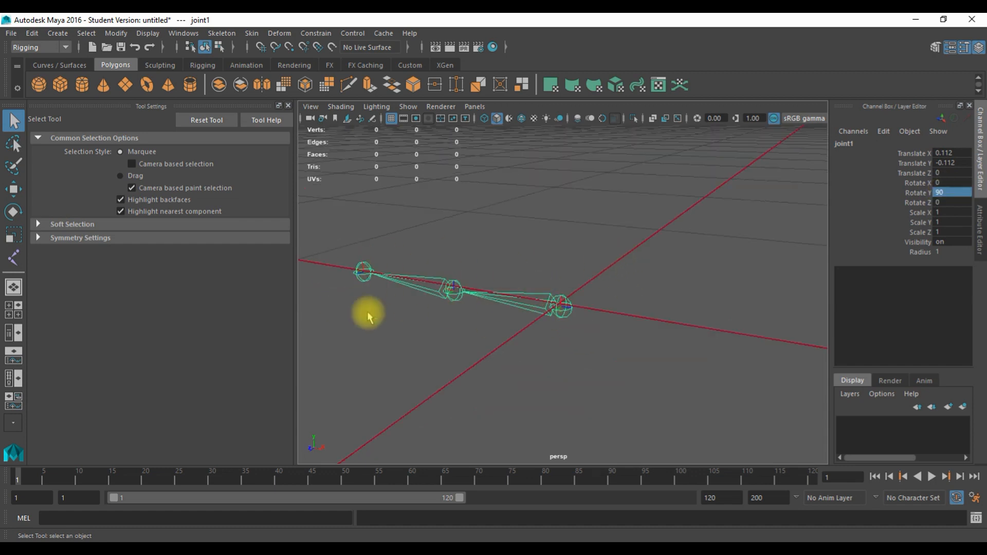
pyautogui.click(950, 193)
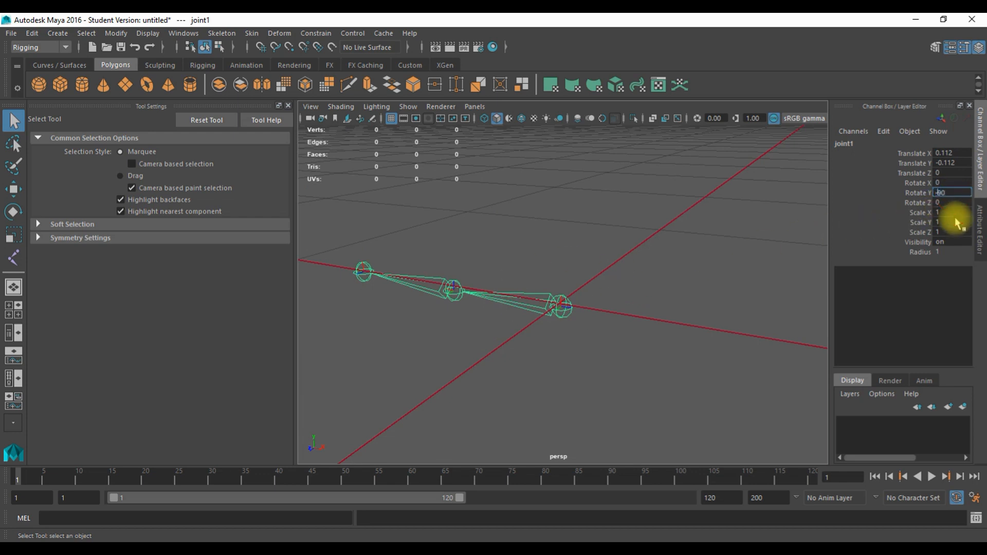
pyautogui.press('Return')
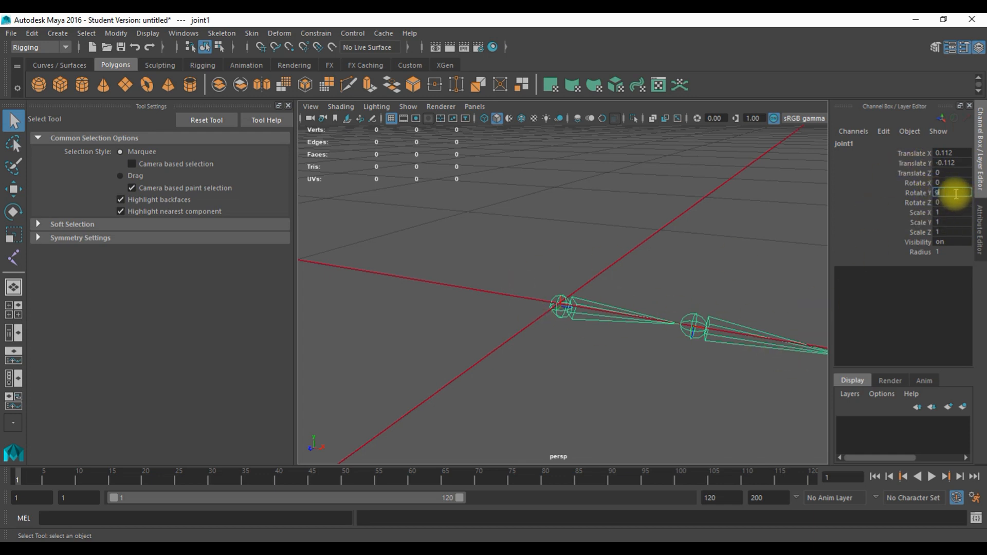
pyautogui.press('Return')
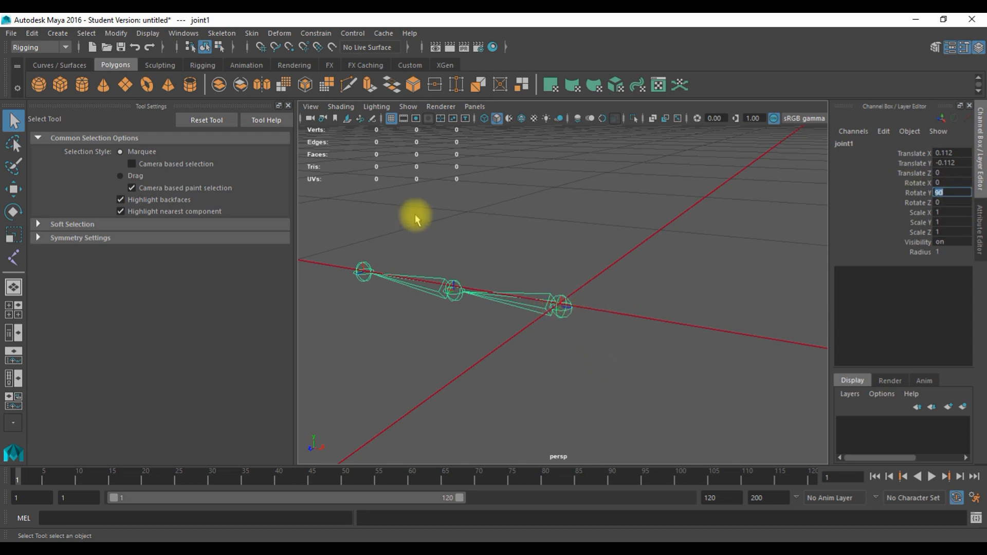
# Try a Rotate Y of 90 on the middle joint and reset it to 0.
pyautogui.click(457, 289)
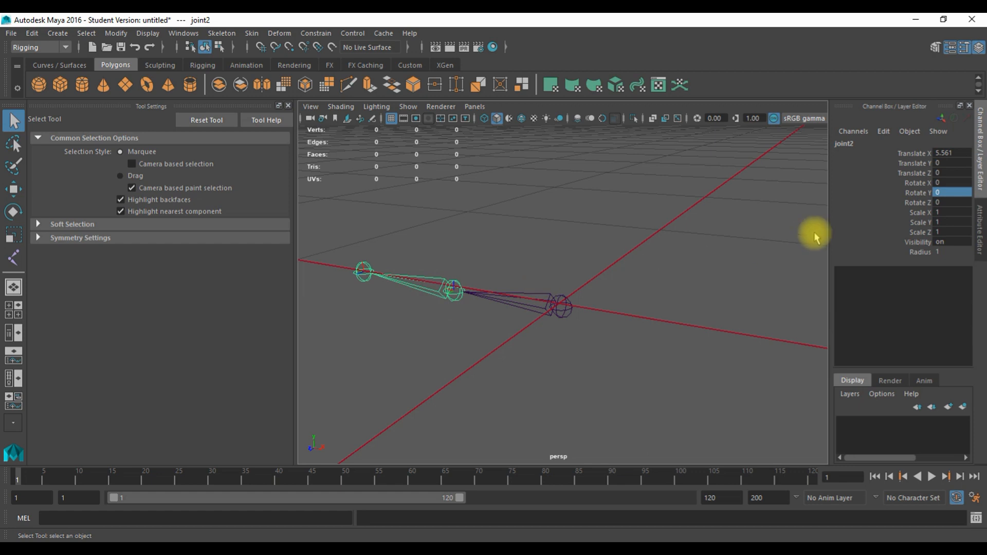
pyautogui.doubleClick(947, 194)
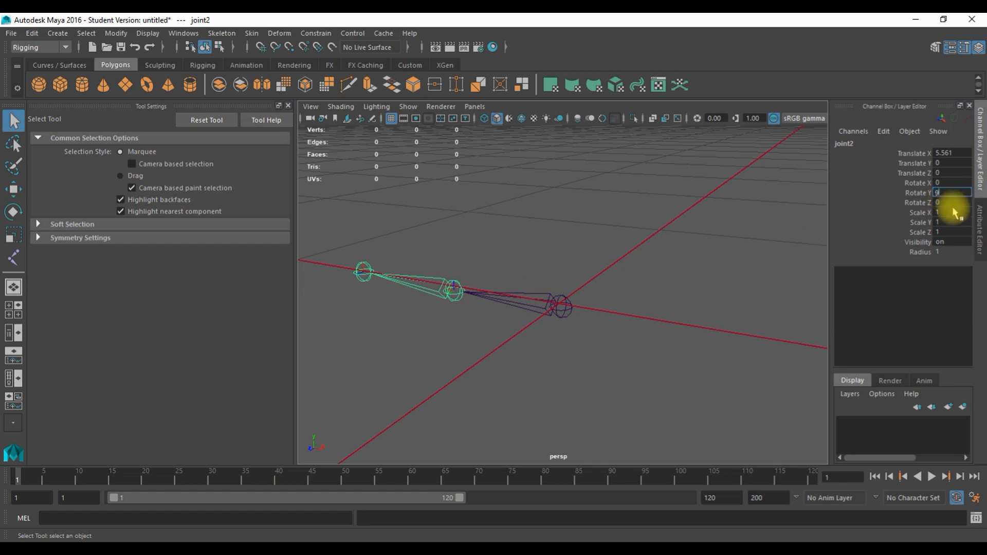
pyautogui.press('Return')
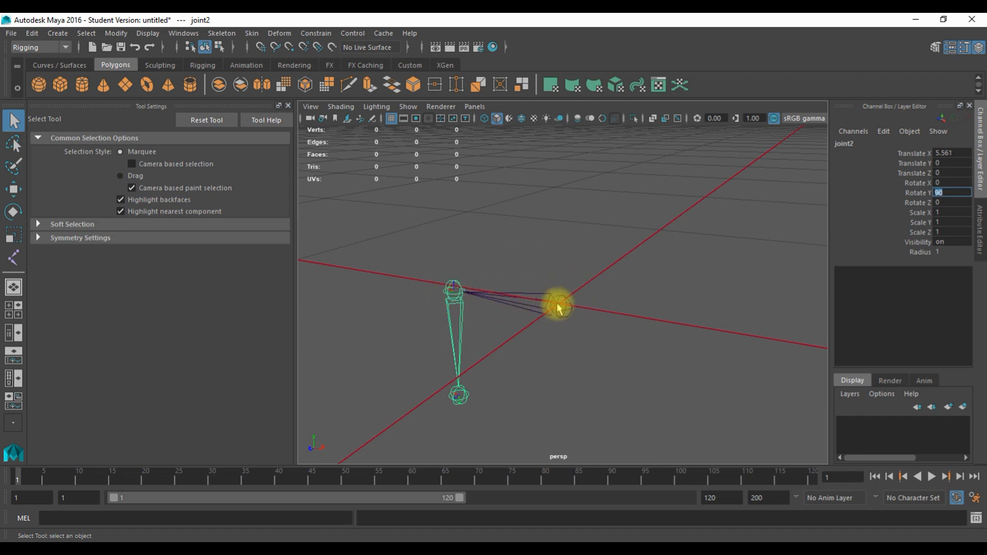
pyautogui.press('Return')
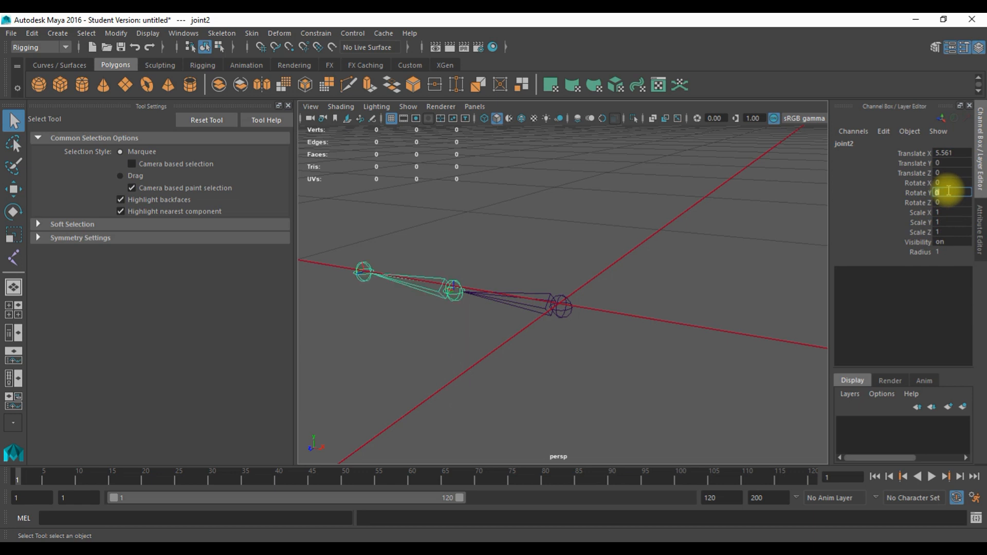
# Reset the root joint's Rotate Y to 0.
pyautogui.click(572, 310)
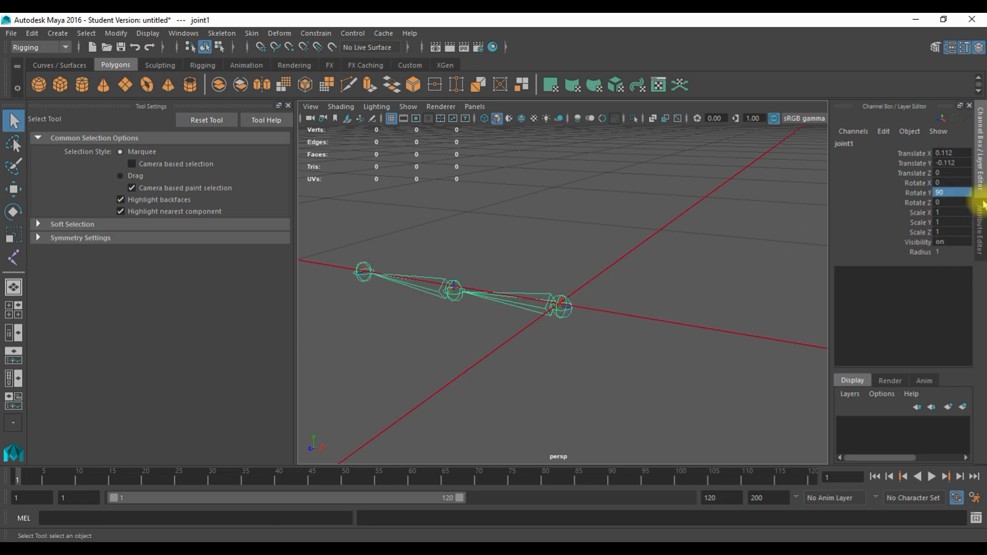
pyautogui.click(959, 192)
pyautogui.write('0')
pyautogui.press('Return')
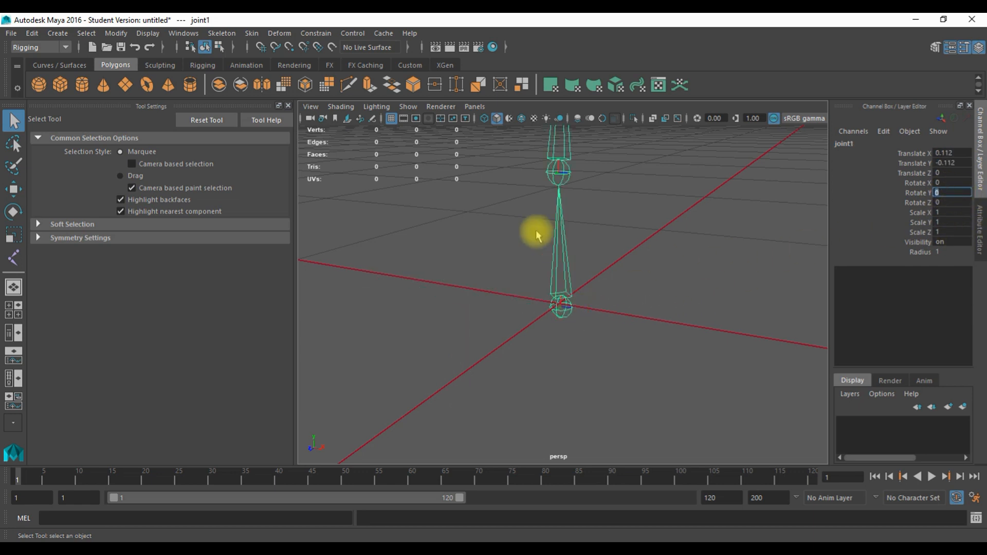
# Reorient the middle joint and its children with Orient Joint, using Y as the secondary axis world orientation.
pyautogui.click(559, 171)
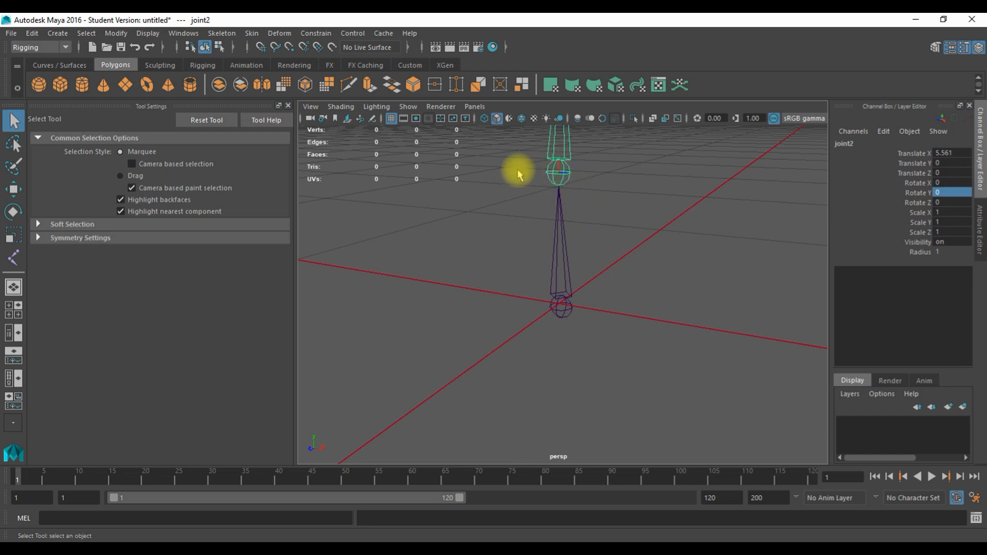
pyautogui.click(231, 34)
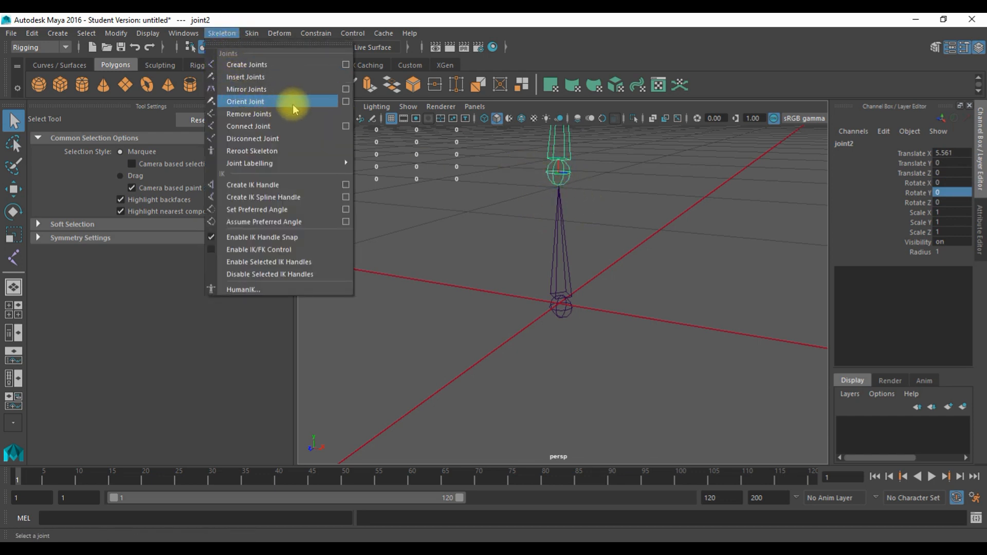
pyautogui.click(346, 101)
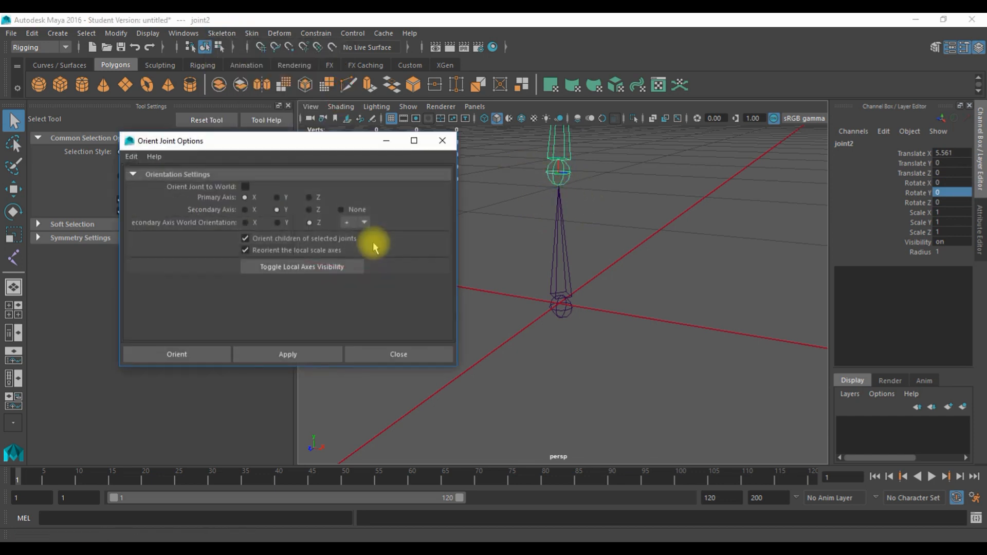
pyautogui.click(277, 222)
pyautogui.click(286, 358)
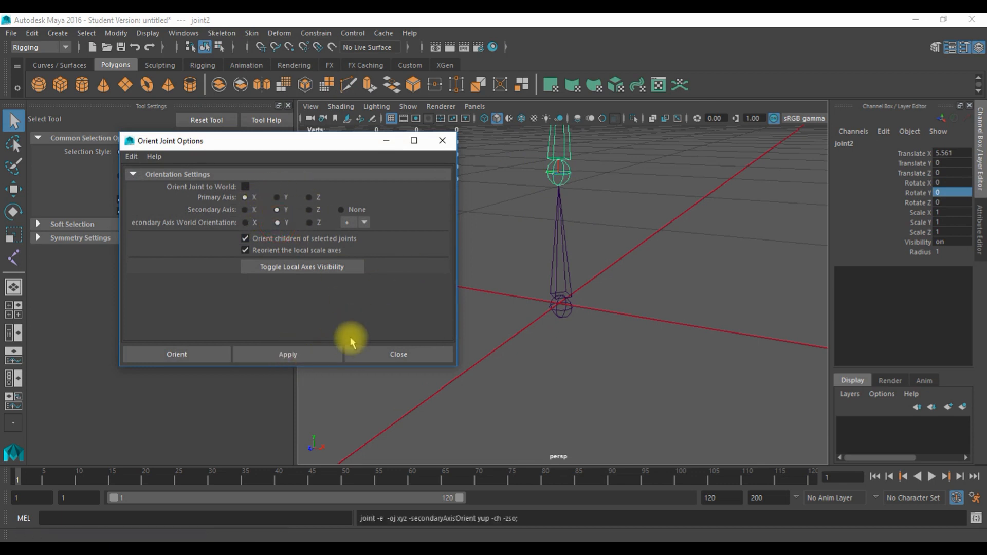
pyautogui.click(378, 353)
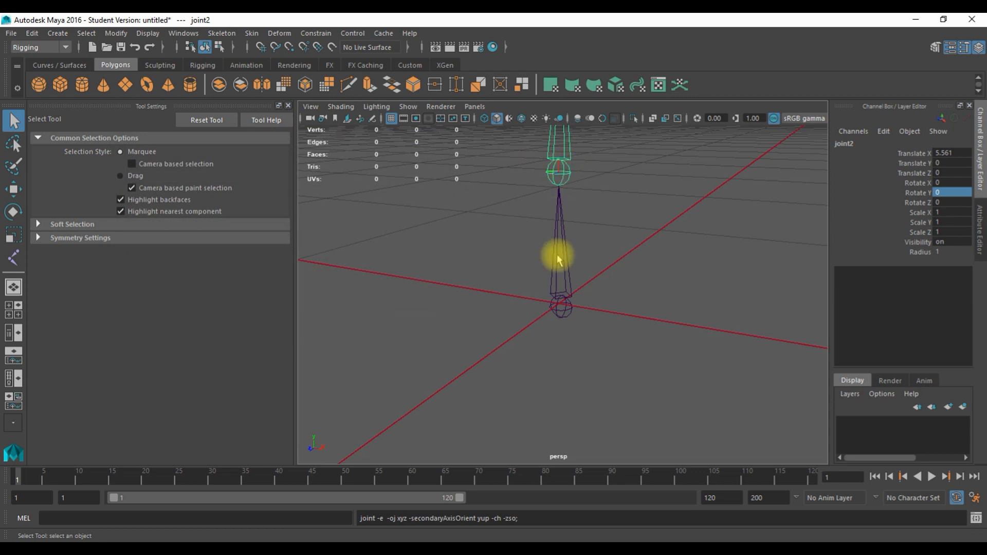
# Set the root joint's Rotate Y to 90 to test the chain's rotation after reorienting.
pyautogui.click(566, 310)
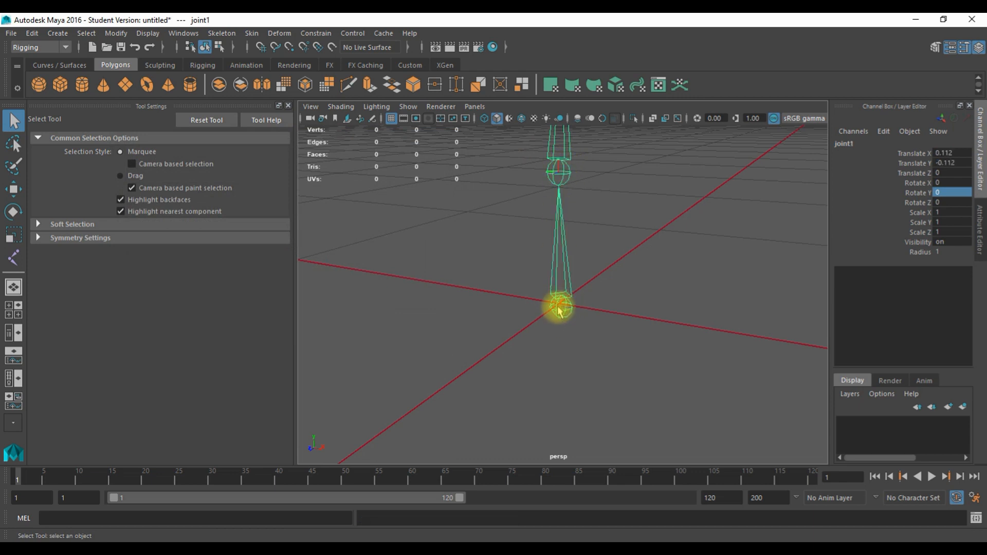
pyautogui.scroll(2, 559, 183)
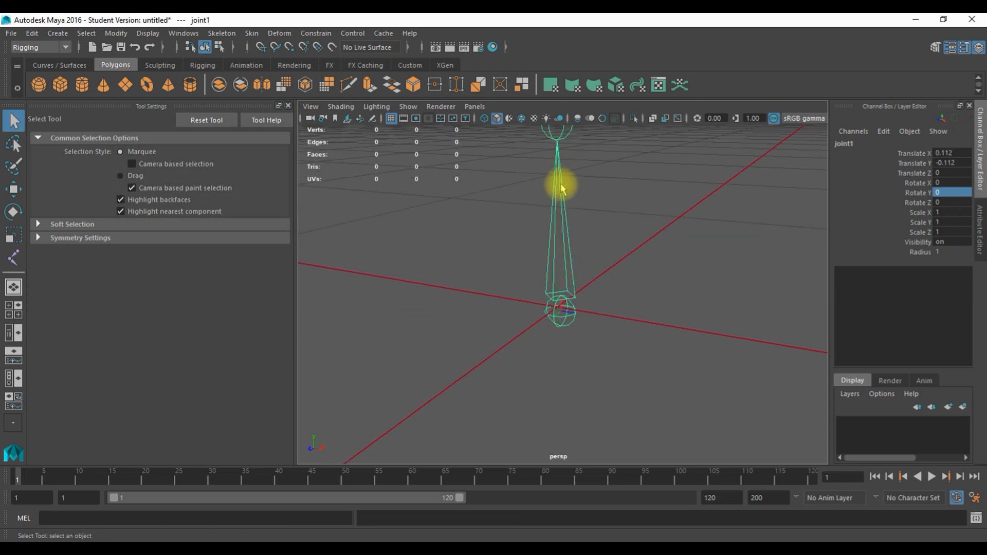
pyautogui.keyDown('alt'); pyautogui.moveTo(600, 238); pyautogui.dragTo(554, 270); pyautogui.keyUp('alt')
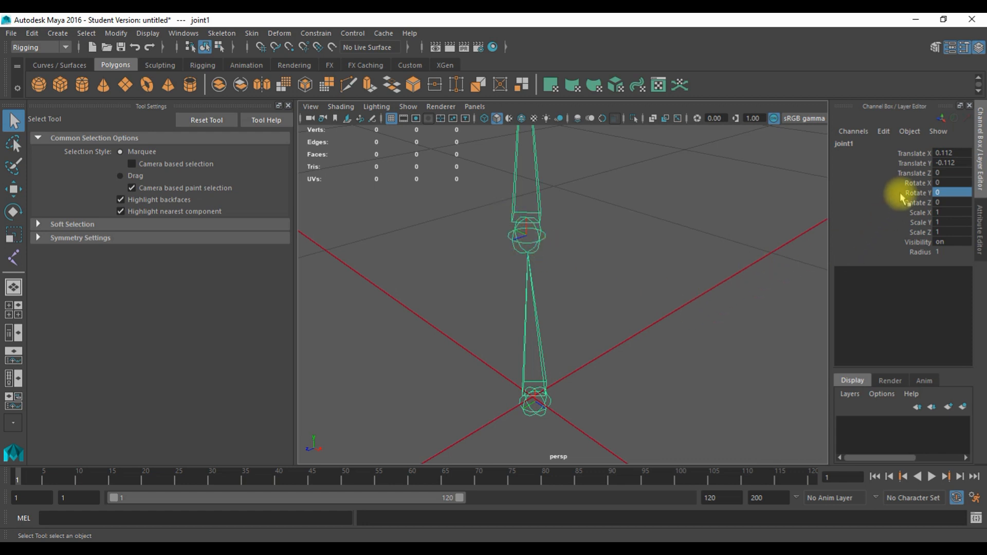
pyautogui.click(937, 192)
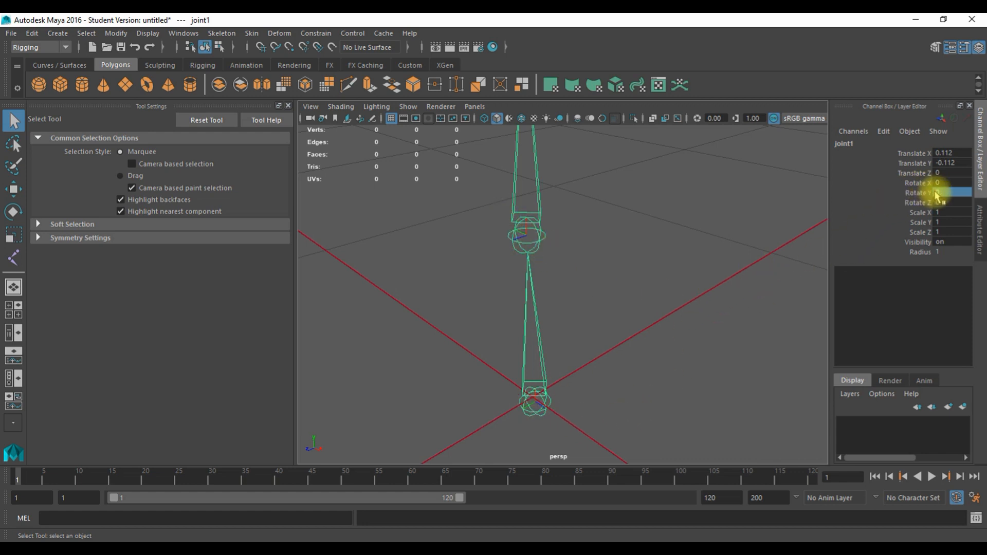
pyautogui.scroll(-3, 559, 341)
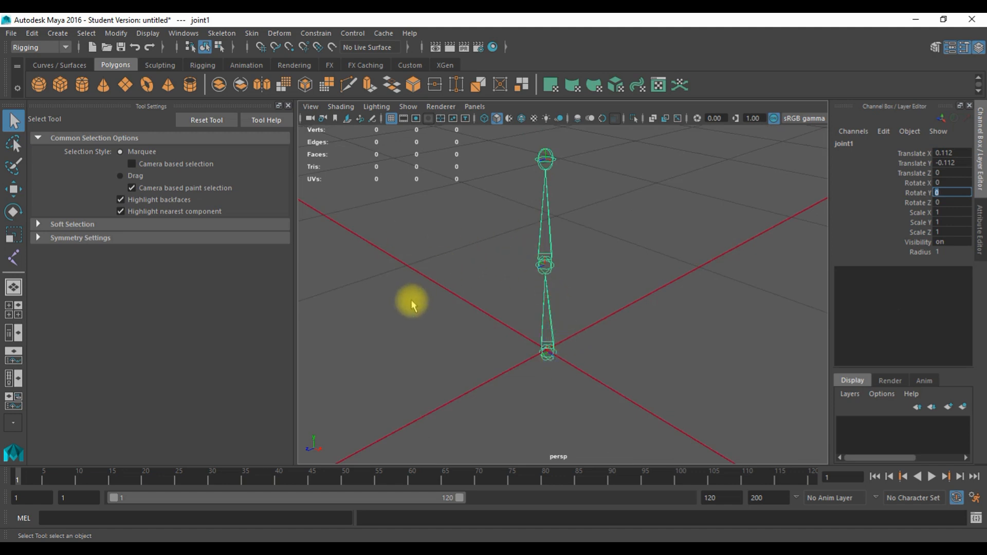
pyautogui.write('0')
pyautogui.press('Return')
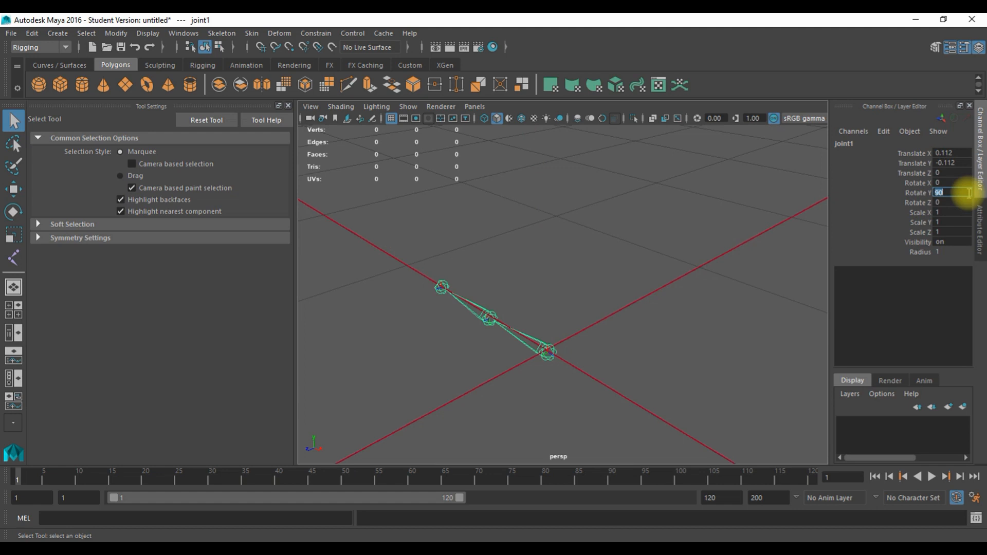
# Set the middle joint's Rotate Y to 90, and delete the whole chain from its root joint.
pyautogui.click(490, 321)
pyautogui.click(954, 194)
pyautogui.click(954, 195)
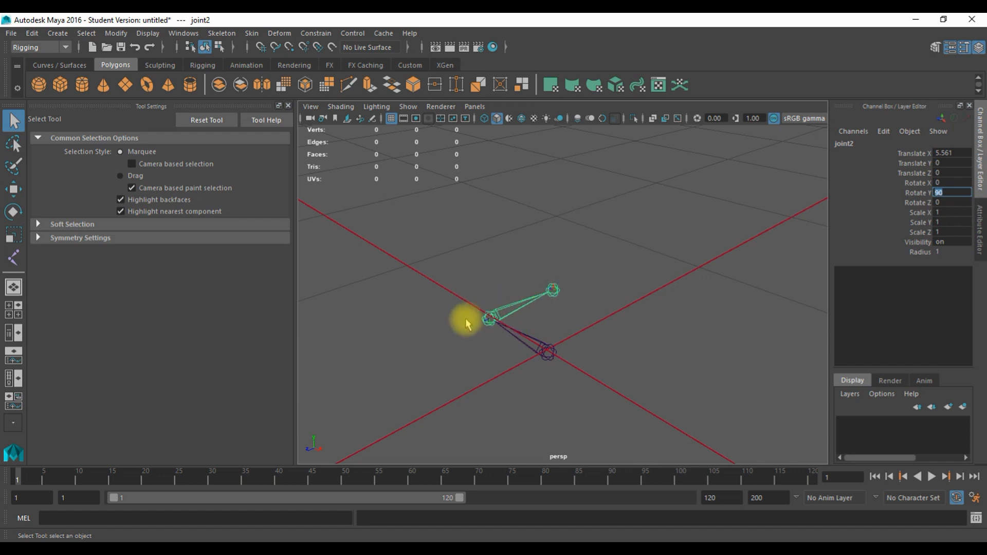
pyautogui.click(548, 351)
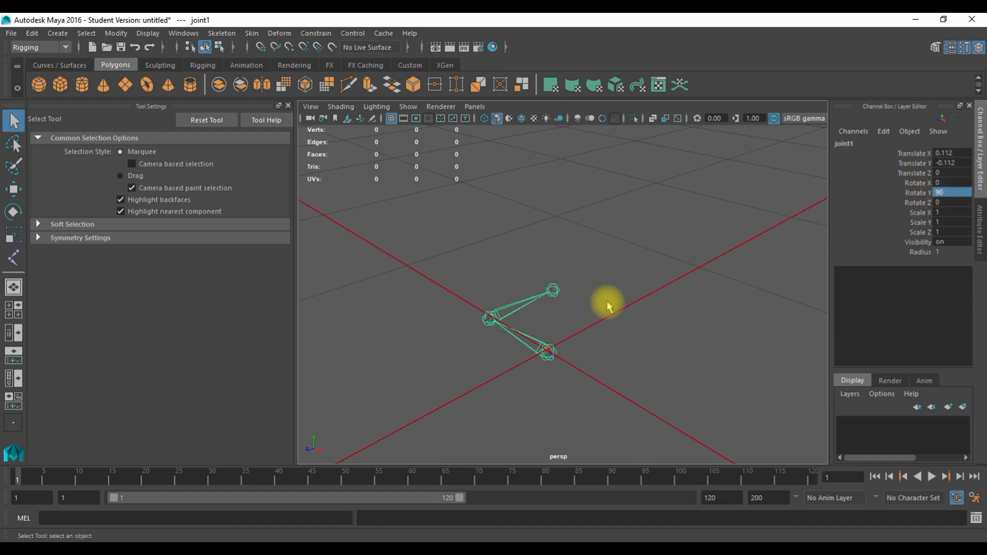
pyautogui.press('Delete')
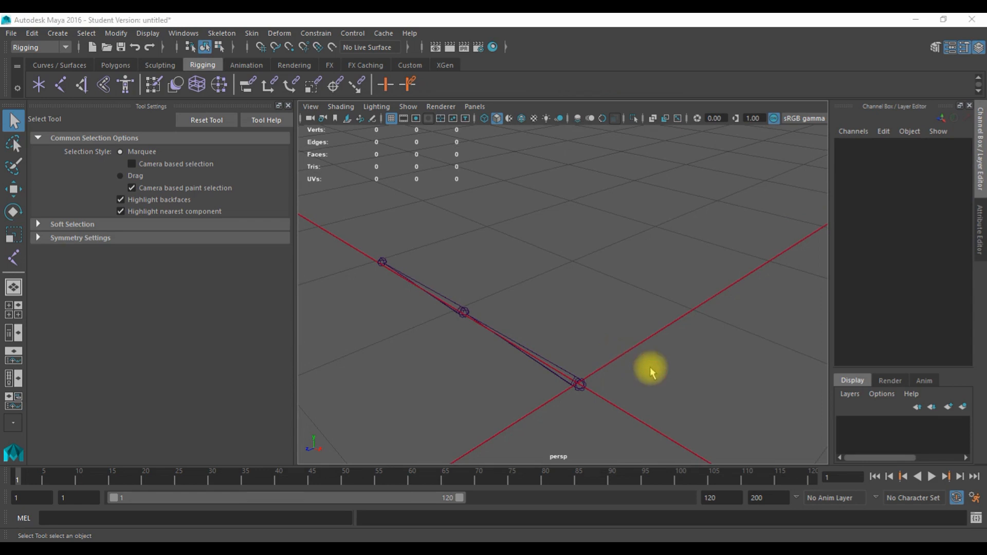
# Activate the Joint Tool for placing joints in the perspective view.
pyautogui.click(61, 84)
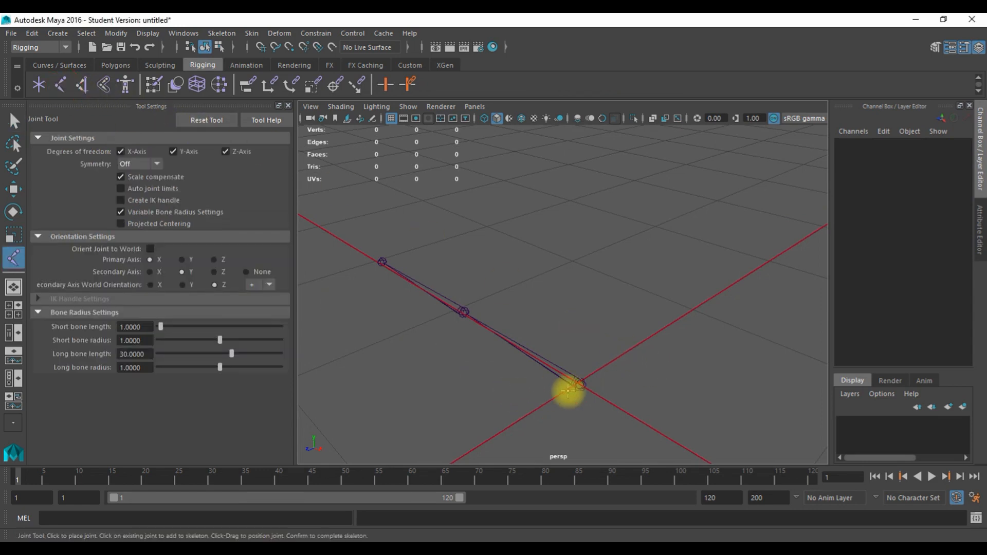